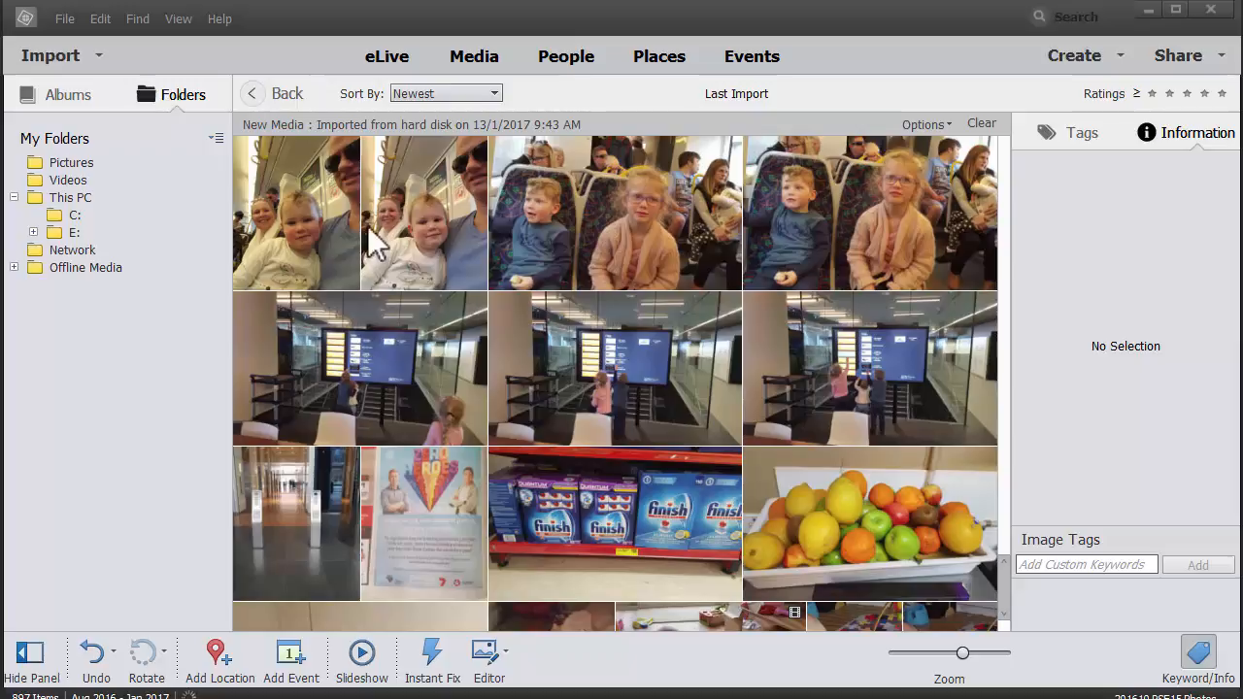
Step: Inspect the file information of two imported photos, a train selfie and a shot of children at a display screen
{"action": "left_click", "coordinate": [396, 222]}
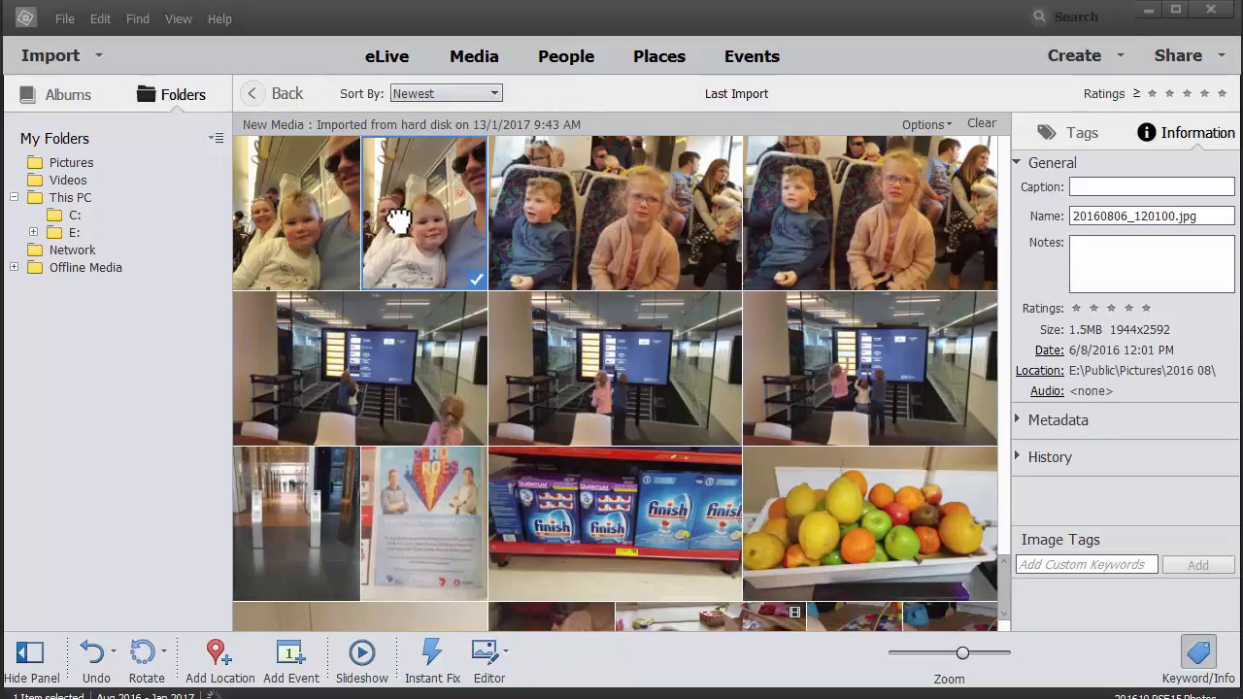
{"action": "left_click", "coordinate": [592, 390]}
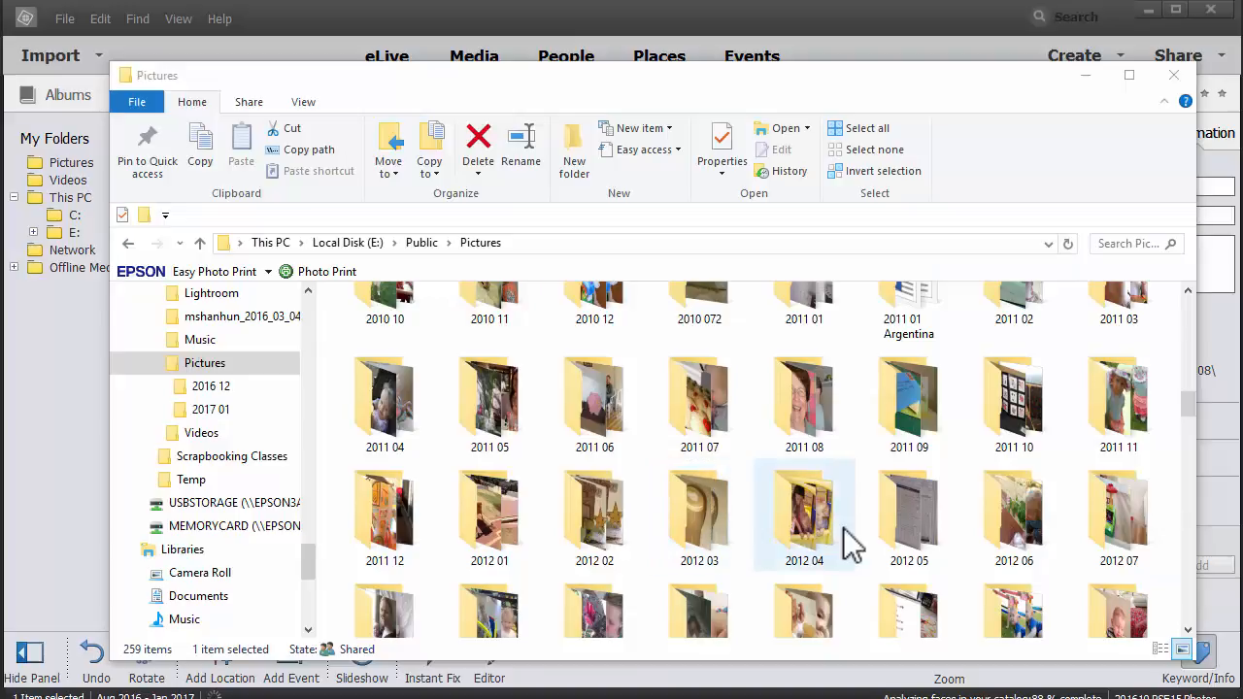
Step: In the Pictures folder in File Explorer, rename the 2016 11 14 folder to 2016 11 and merge it with the existing folder
{"action": "left_click", "coordinate": [846, 541]}
{"action": "key", "text": "Down"}
{"action": "key", "text": "Down"}
{"action": "key", "text": "Down"}
{"action": "key", "text": "Down"}
{"action": "key", "text": "Down"}
{"action": "key", "text": "Down"}
{"action": "key", "text": "Down"}
{"action": "key", "text": "Down"}
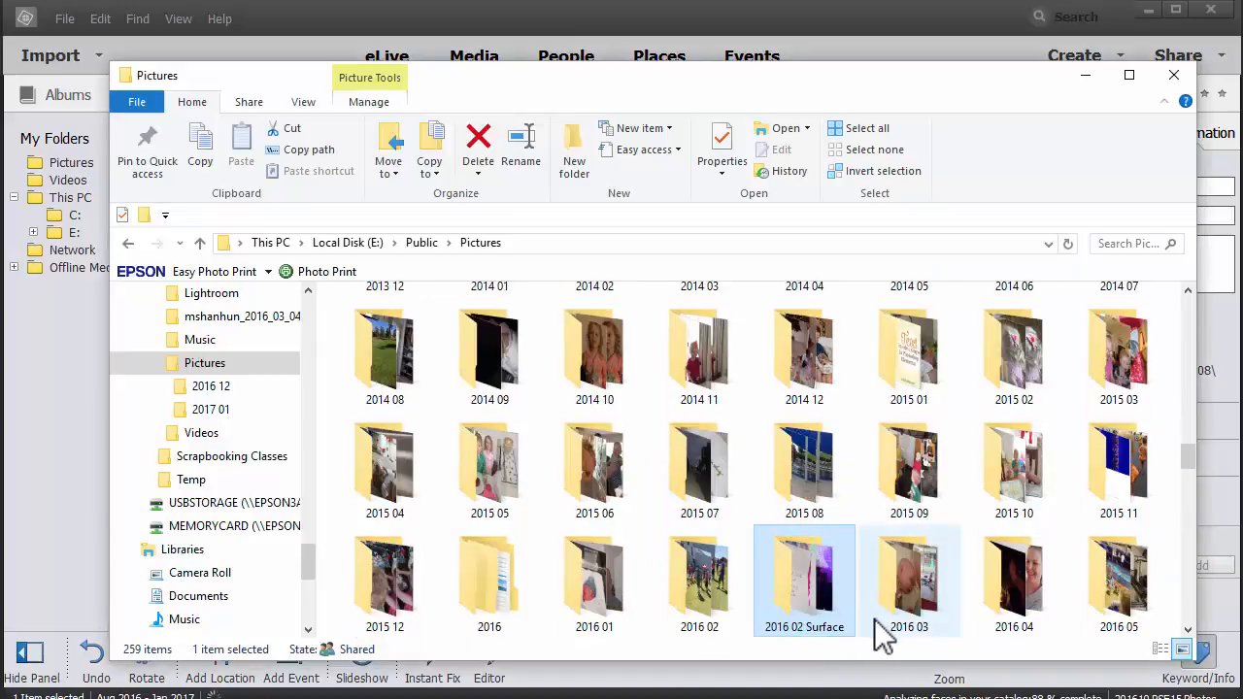
{"action": "key", "text": "Down"}
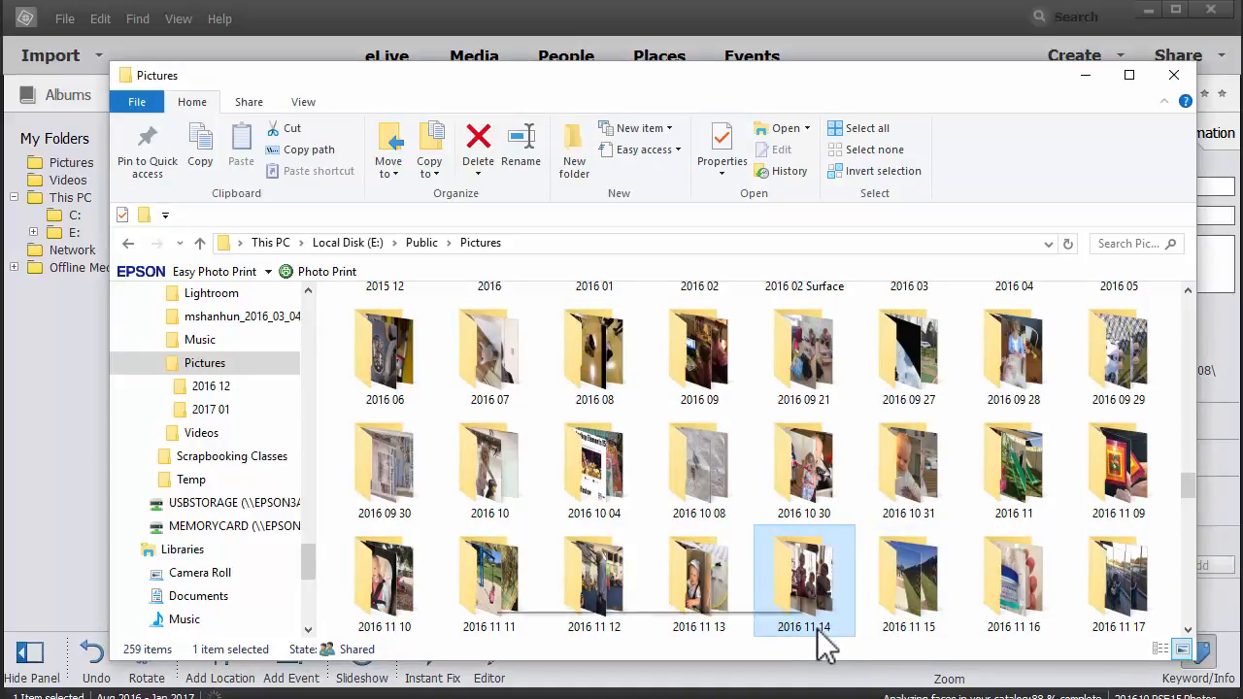
{"action": "left_click", "coordinate": [822, 629]}
{"action": "key", "text": "Delete"}
{"action": "key", "text": "Delete"}
{"action": "key", "text": "Return"}
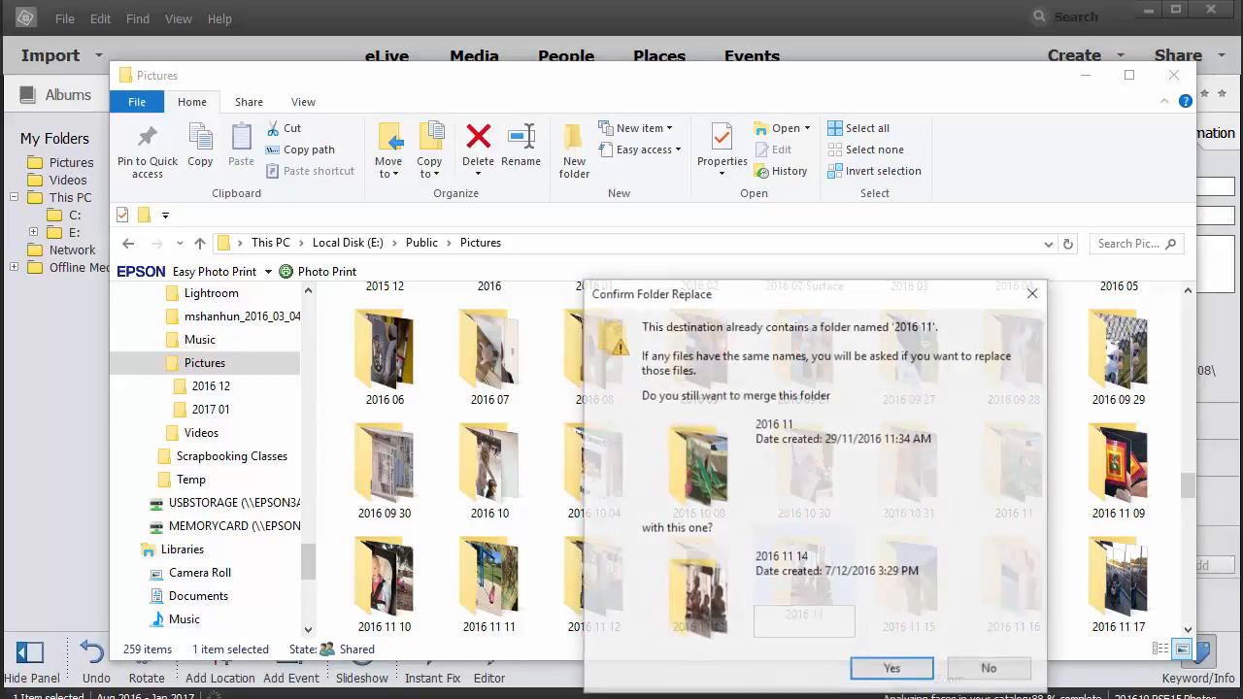
{"action": "left_click", "coordinate": [884, 668]}
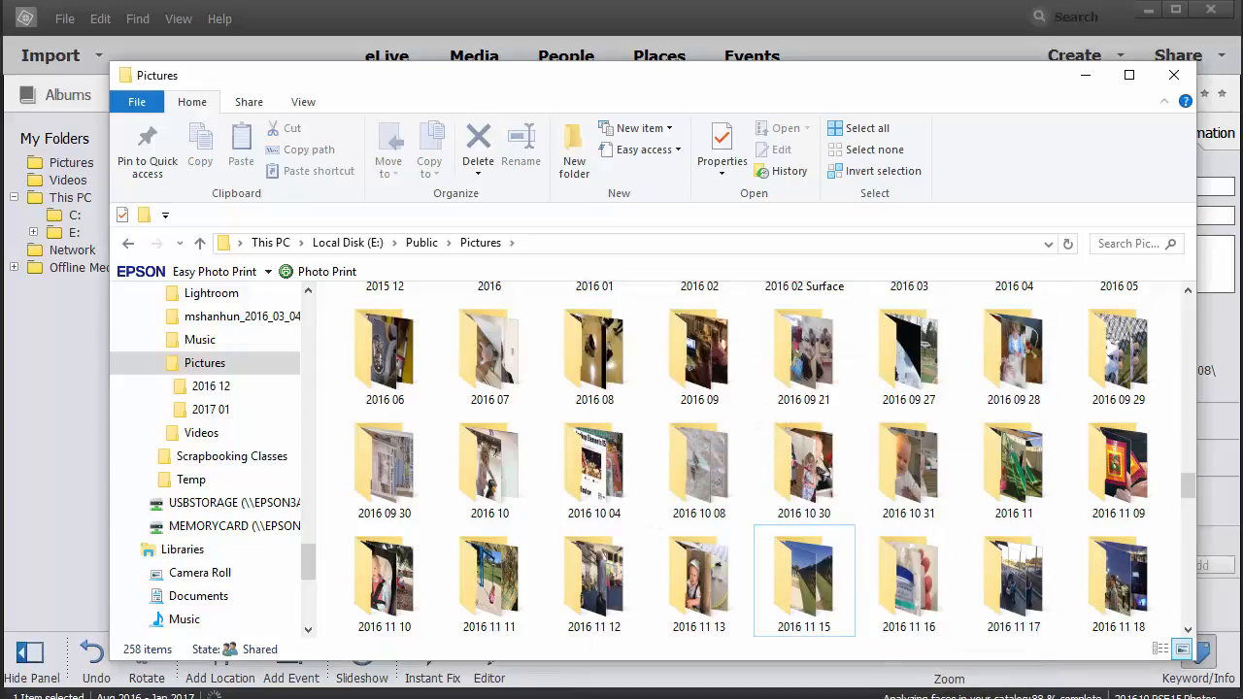
Step: Switch to Elements Organizer and search by details for media whose capture date is 14/11/2016
{"action": "left_click", "coordinate": [64, 534]}
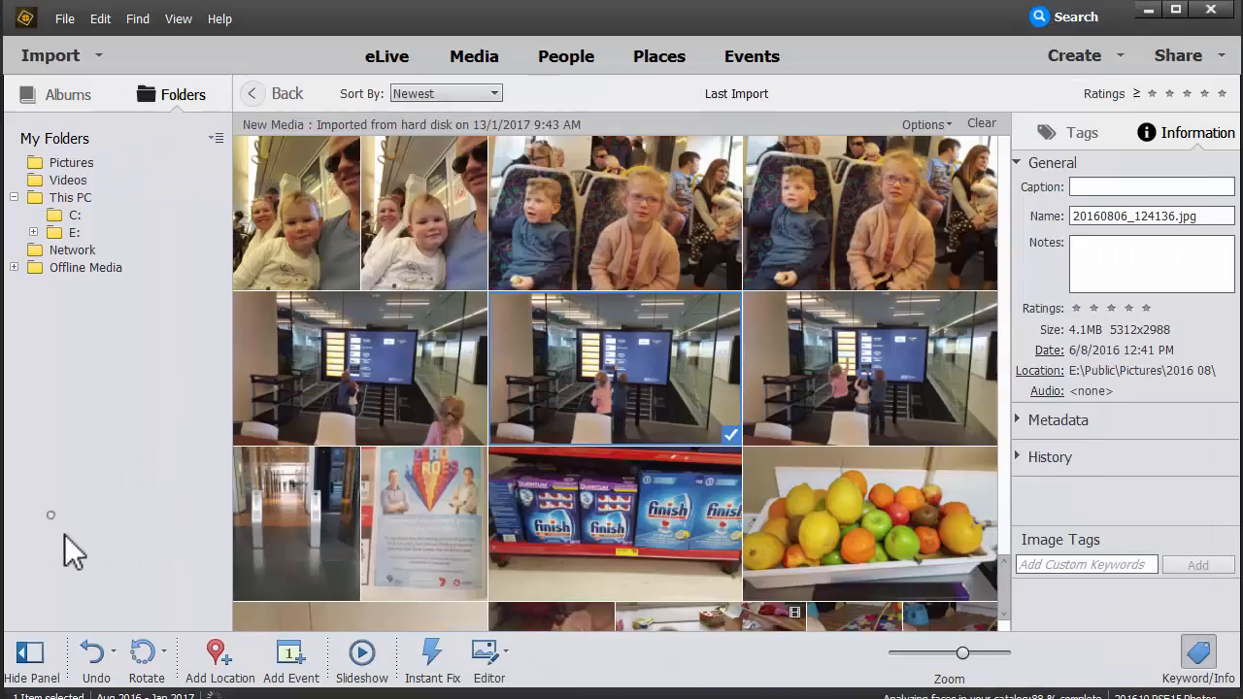
{"action": "left_click", "coordinate": [139, 19]}
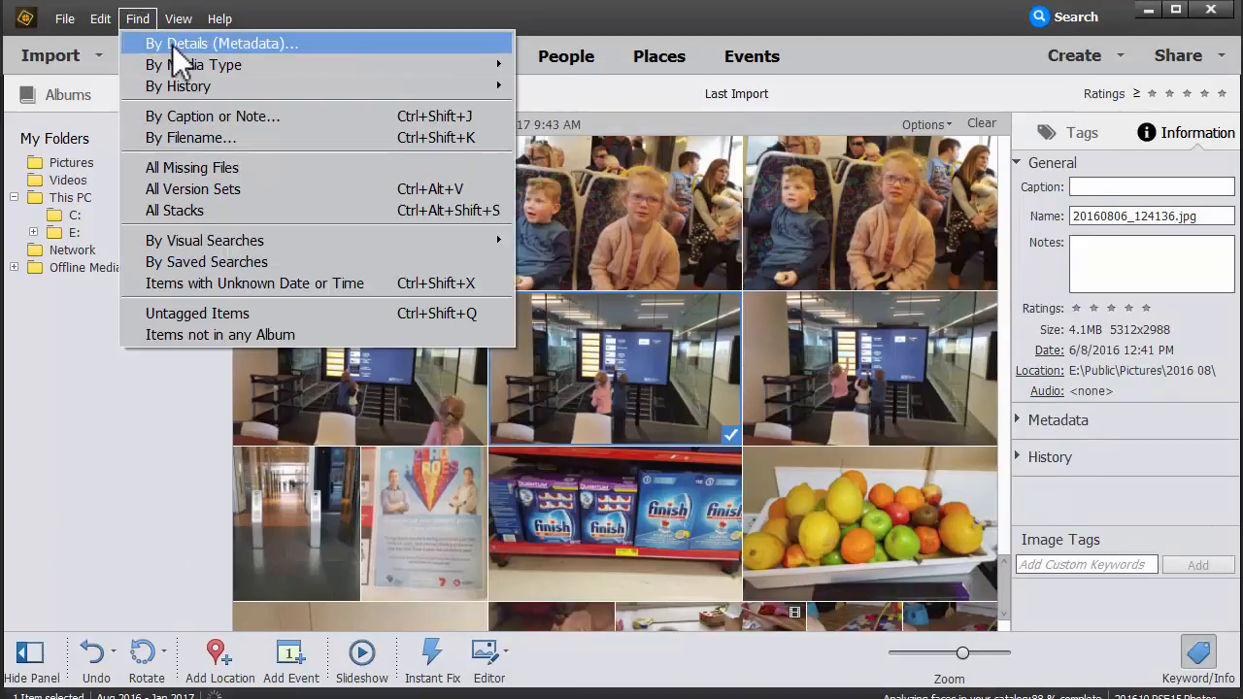
{"action": "left_click", "coordinate": [172, 44]}
{"action": "left_click", "coordinate": [637, 307]}
{"action": "left_click", "coordinate": [653, 308]}
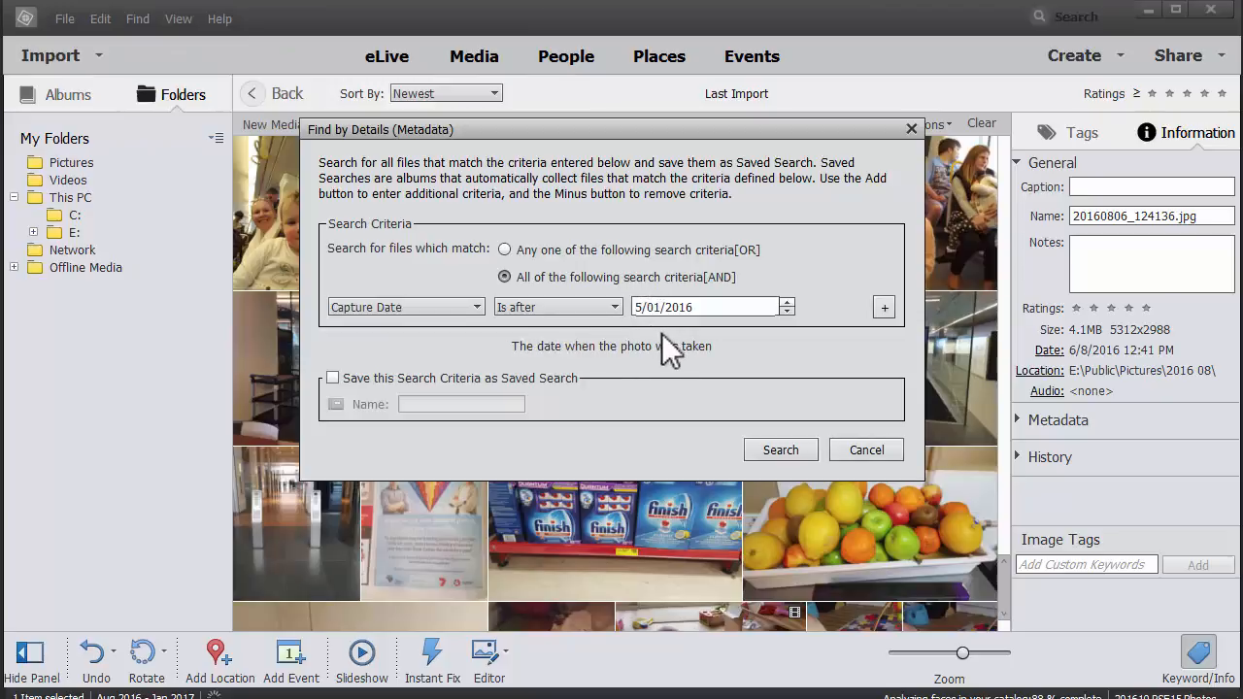
{"action": "double_click", "coordinate": [658, 307]}
{"action": "type", "text": "11"}
{"action": "type", "text": "14"}
{"action": "left_click", "coordinate": [558, 307]}
{"action": "left_click", "coordinate": [543, 323]}
{"action": "left_click", "coordinate": [796, 450]}
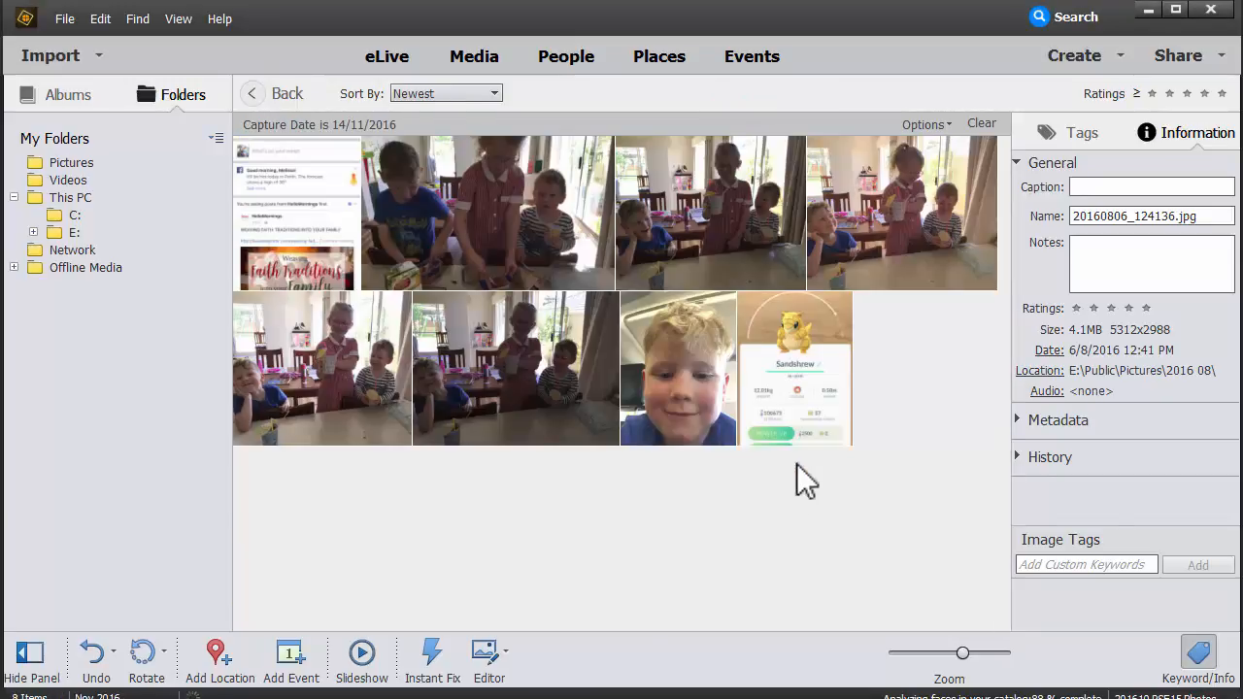
Step: Open the second search result full size and step through the following photos to check their file locations
{"action": "double_click", "coordinate": [477, 258]}
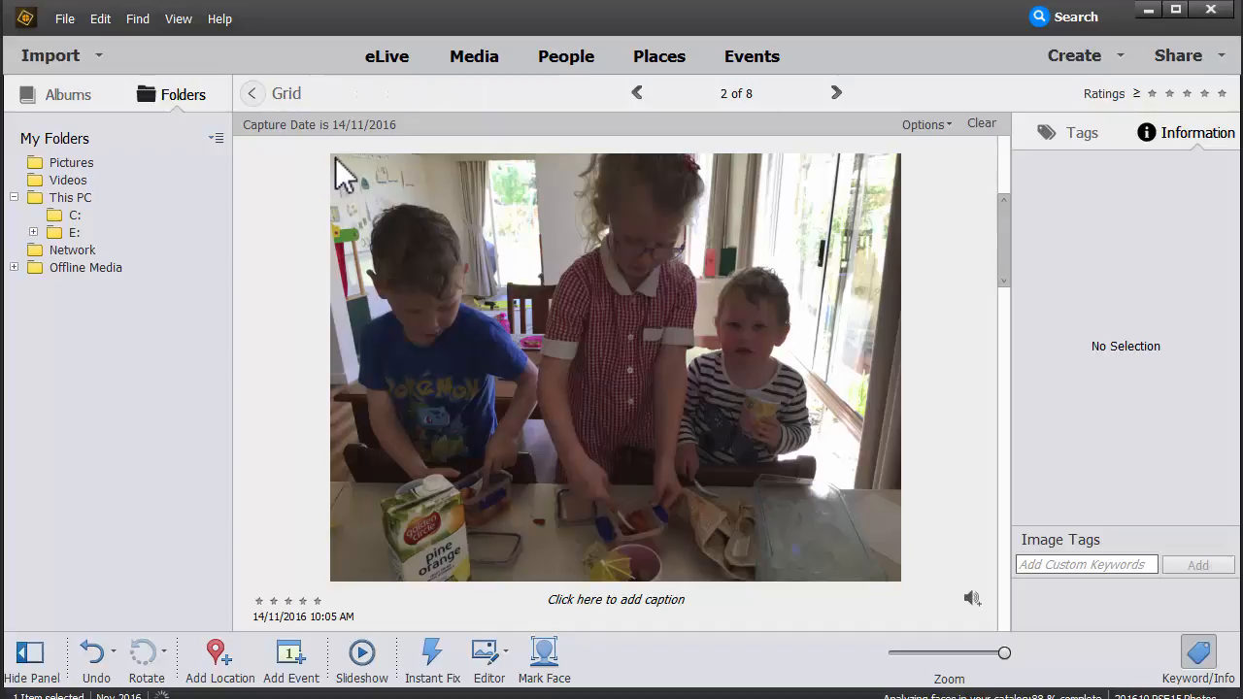
{"action": "key", "text": "Right"}
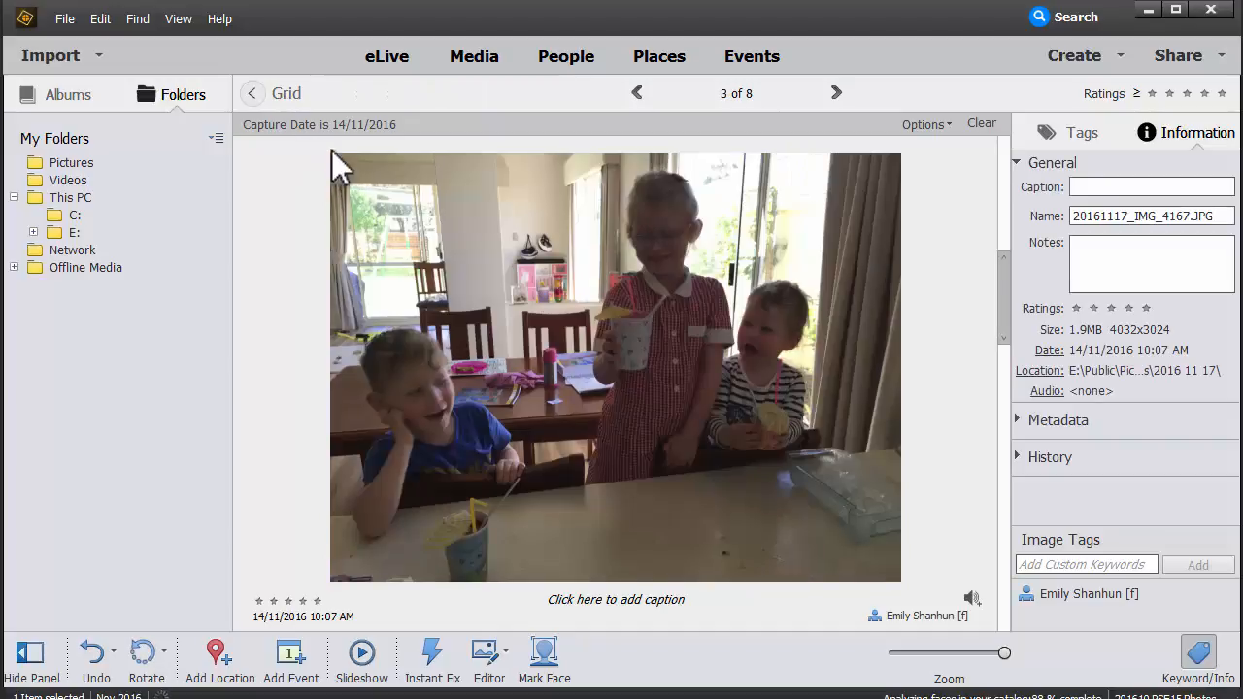
{"action": "key", "text": "Right"}
{"action": "key", "text": "Right"}
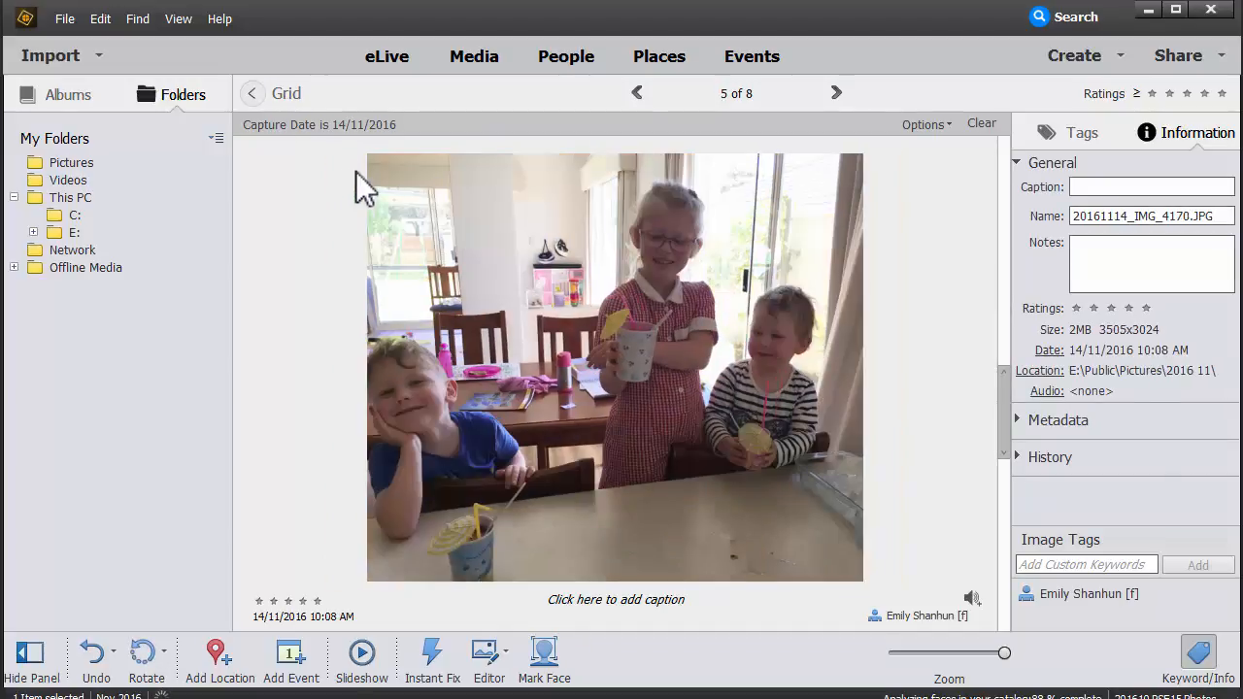
{"action": "key", "text": "Right"}
{"action": "key", "text": "Right"}
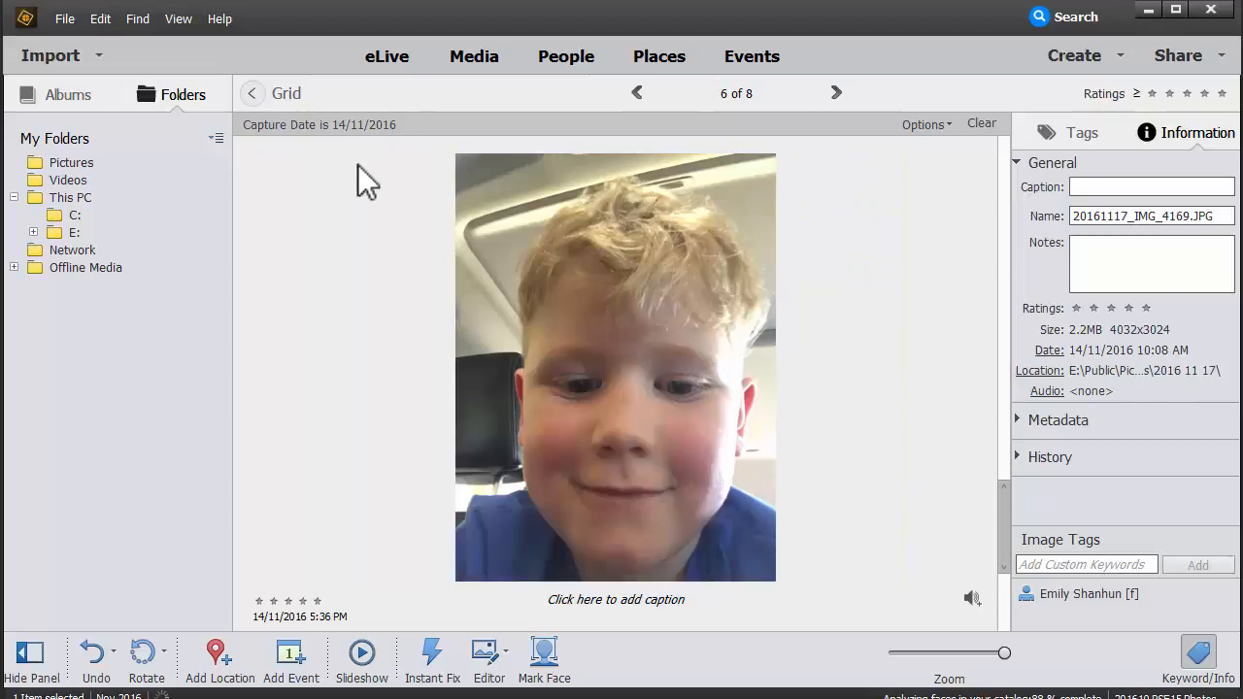
{"action": "key", "text": "Right"}
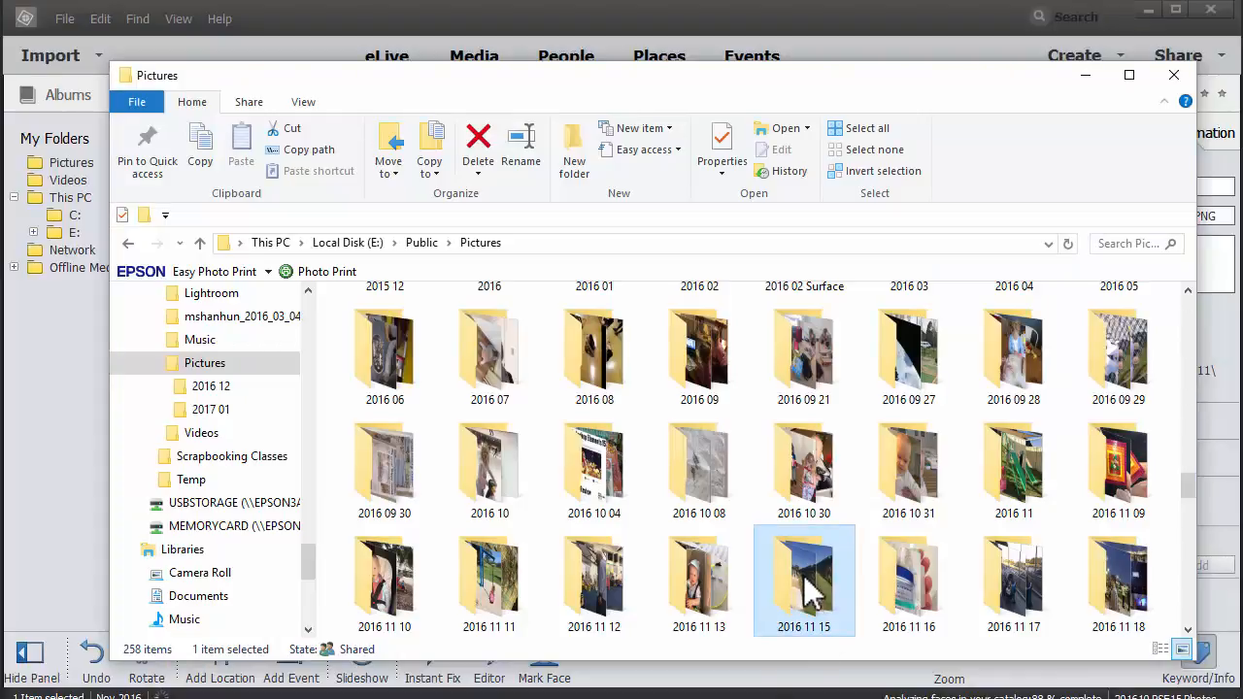
Step: Run a new details search in Elements Organizer for media whose capture date is 15/11/2016
{"action": "scroll", "coordinate": [805, 621], "scroll_direction": "down", "scroll_amount": 2}
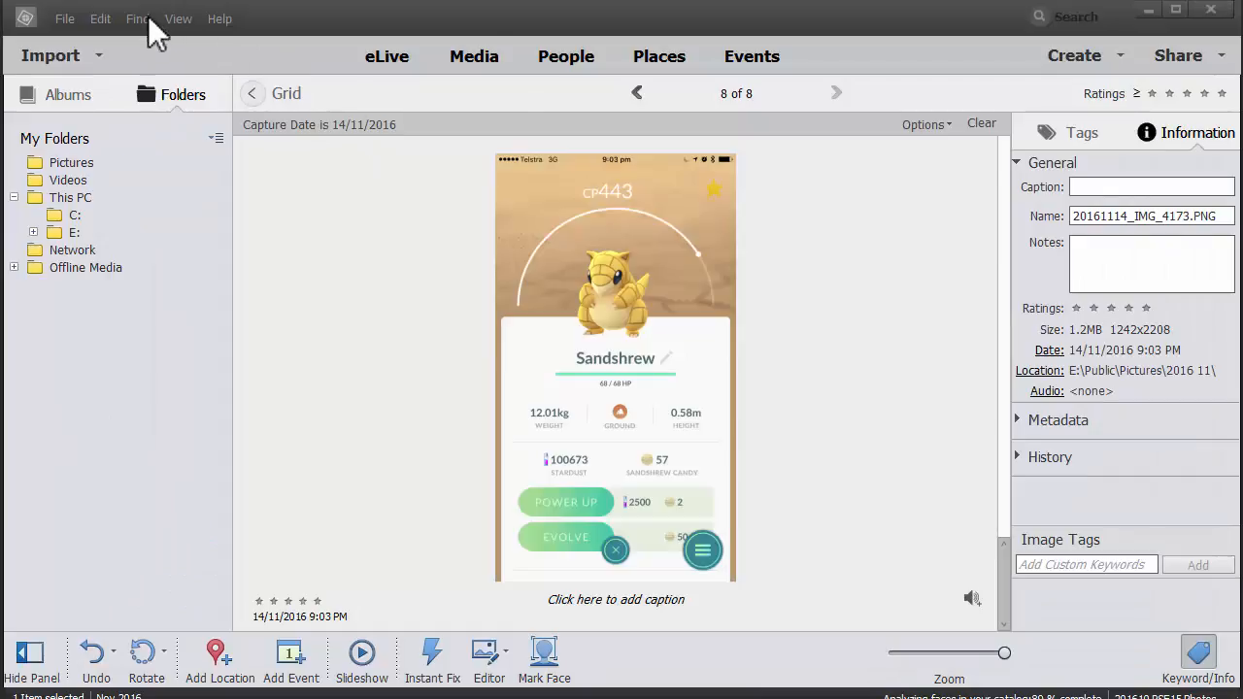
{"action": "left_click", "coordinate": [144, 21]}
{"action": "left_click", "coordinate": [152, 26]}
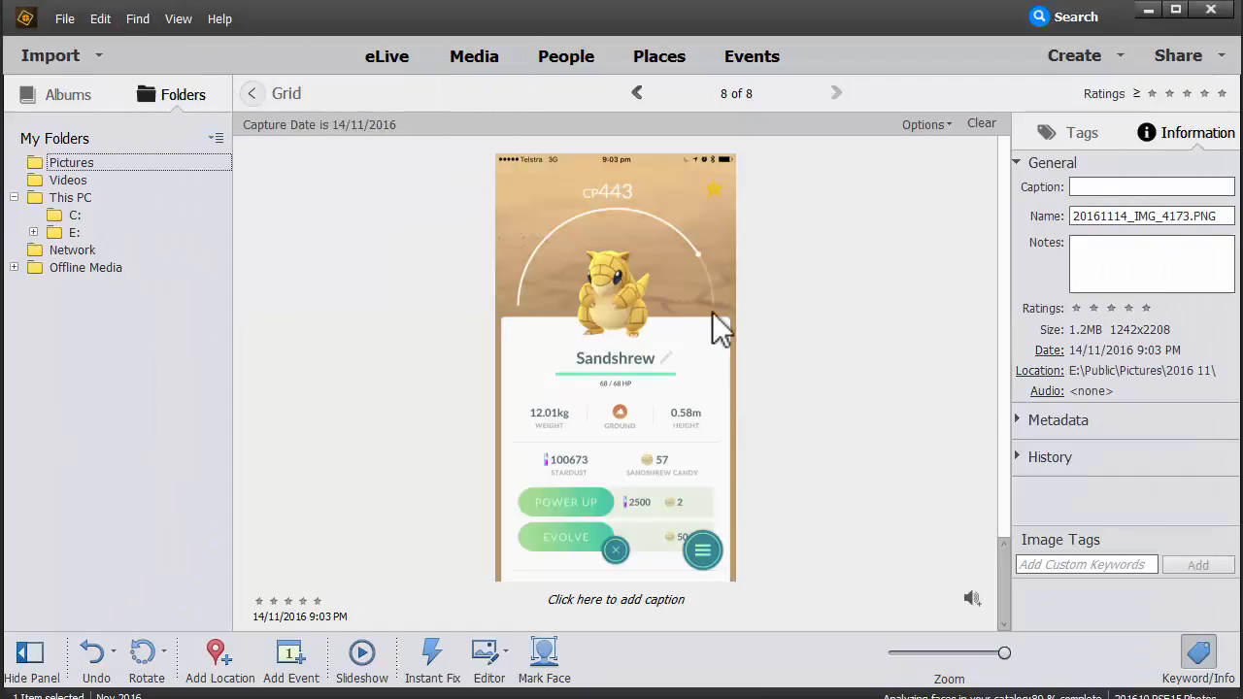
{"action": "left_click", "coordinate": [644, 327]}
{"action": "type", "text": "15"}
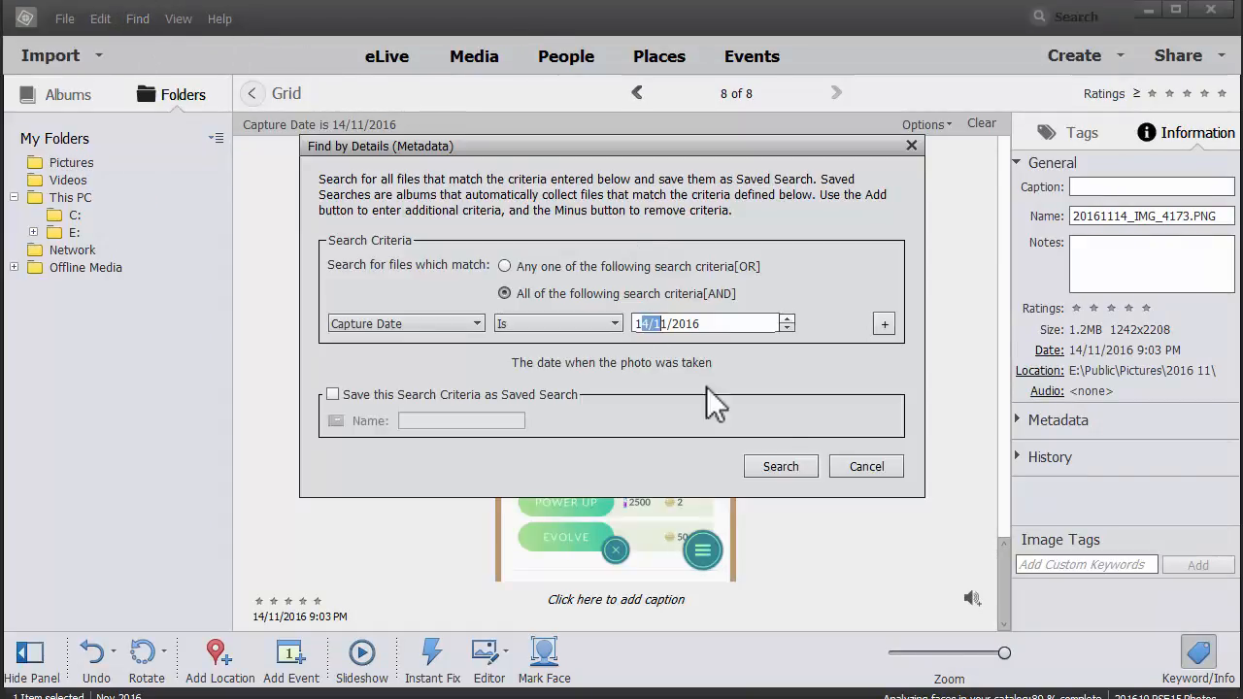
{"action": "left_click", "coordinate": [782, 472]}
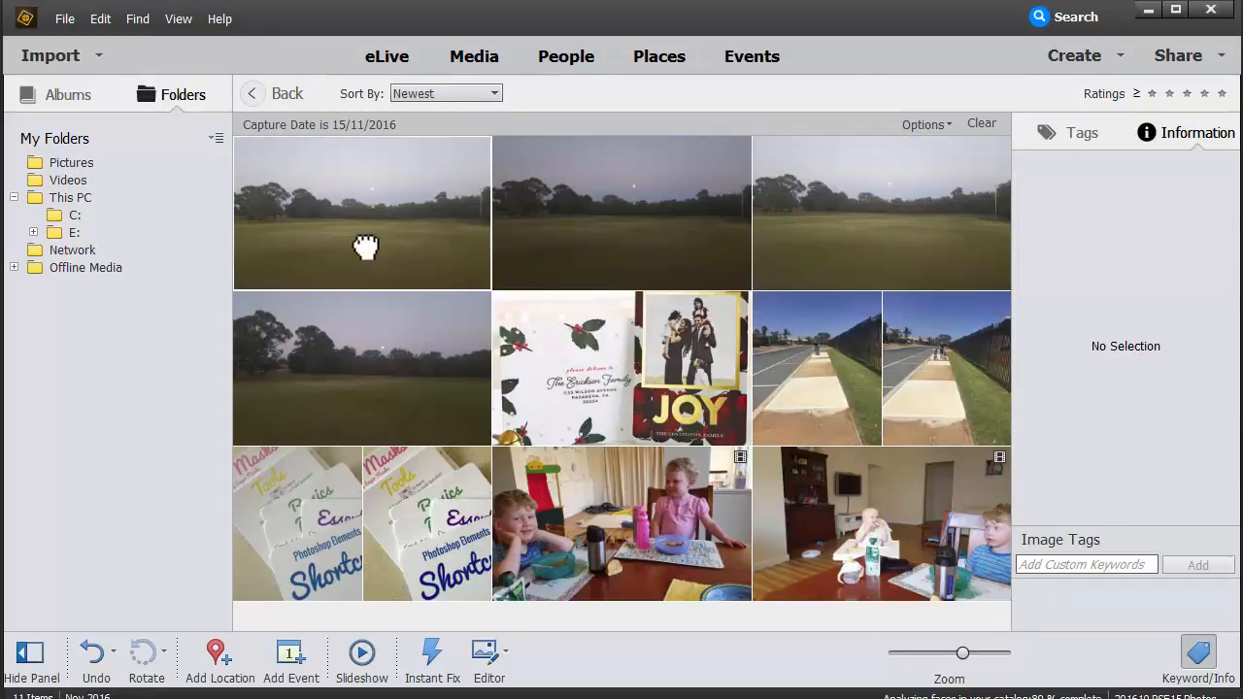
Step: Open the first photo captured on 15/11/2016 and step through the remaining results to check their file locations
{"action": "double_click", "coordinate": [362, 245]}
{"action": "key", "text": "Right"}
{"action": "key", "text": "Right"}
{"action": "key", "text": "Right"}
{"action": "key", "text": "Right"}
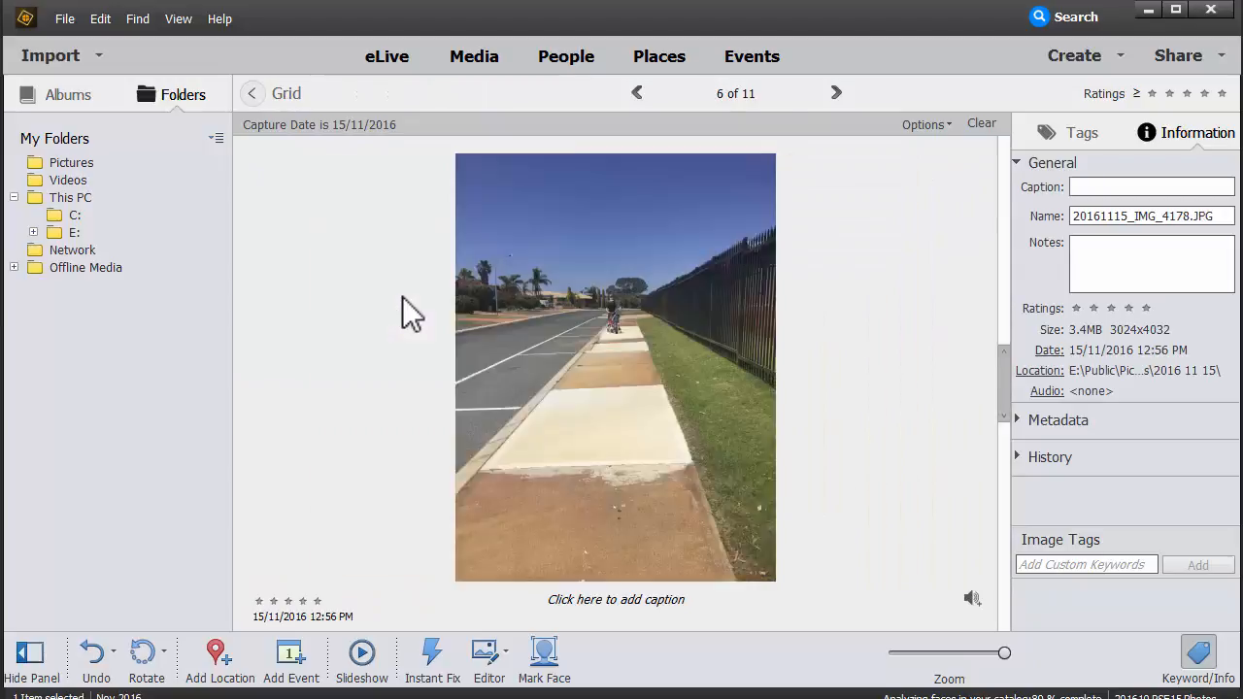
{"action": "key", "text": "Right"}
{"action": "key", "text": "Right"}
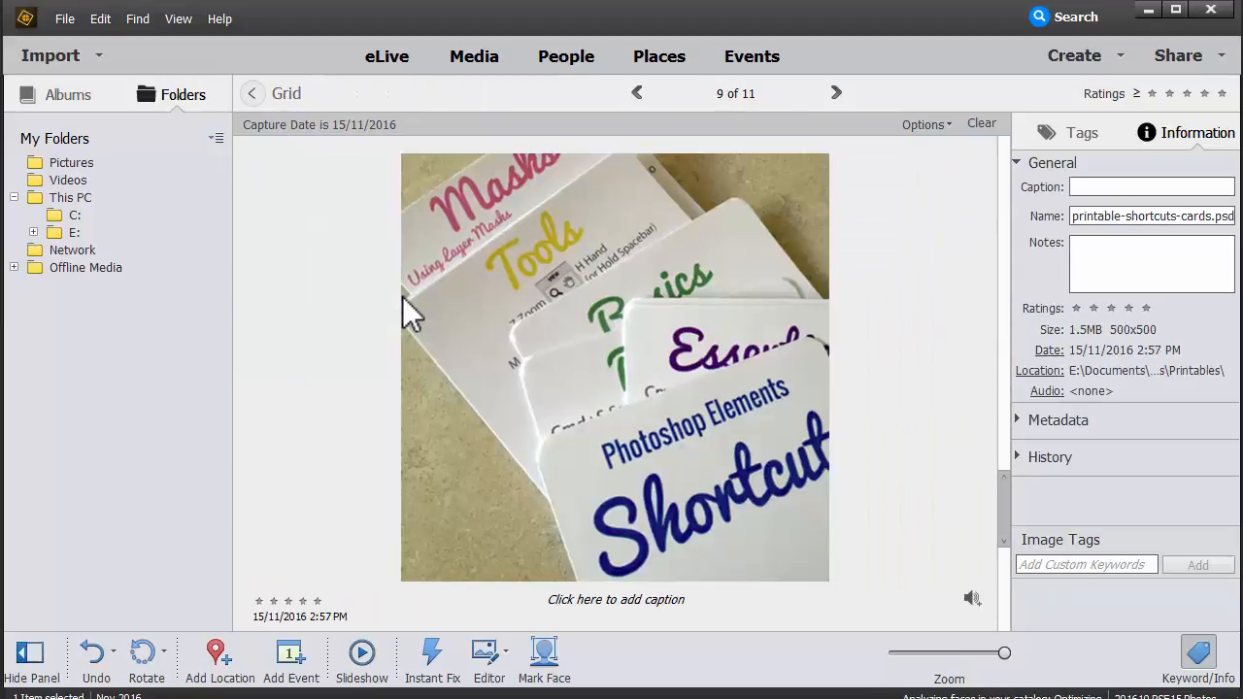
{"action": "key", "text": "Right"}
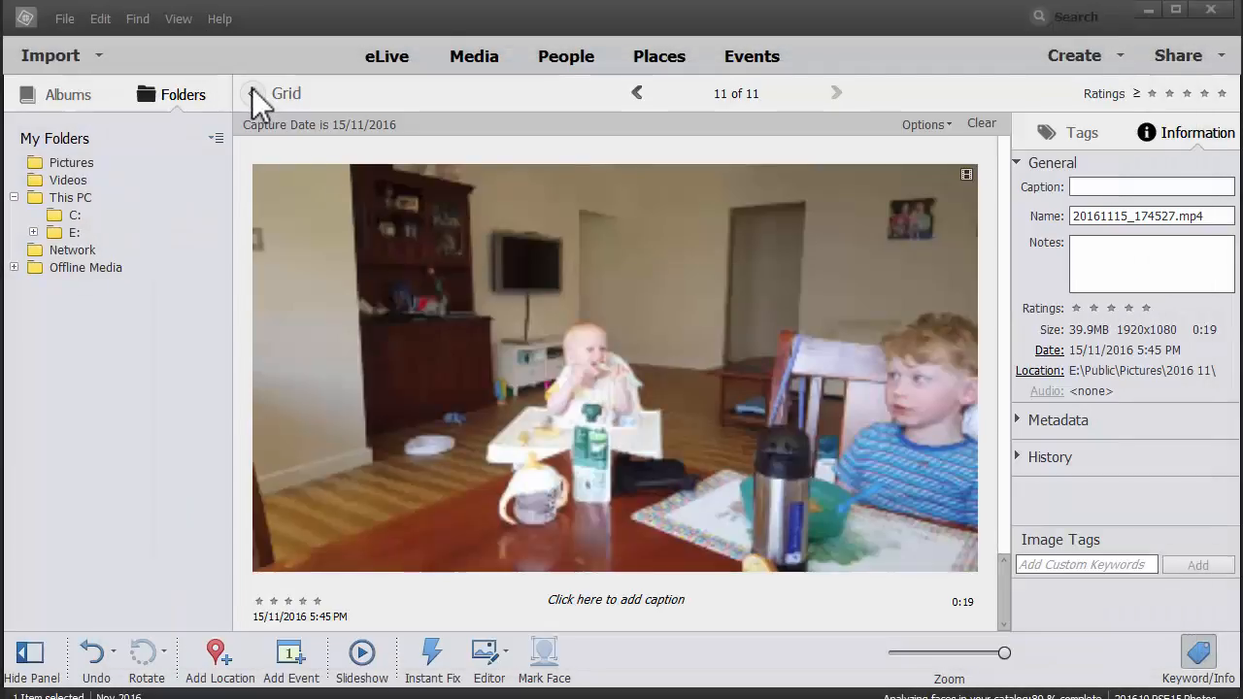
Step: Repeat the 15/11/2016 capture-date search from all media, open the Christmas card photo, and cancel its missing-file search
{"action": "left_click", "coordinate": [256, 93]}
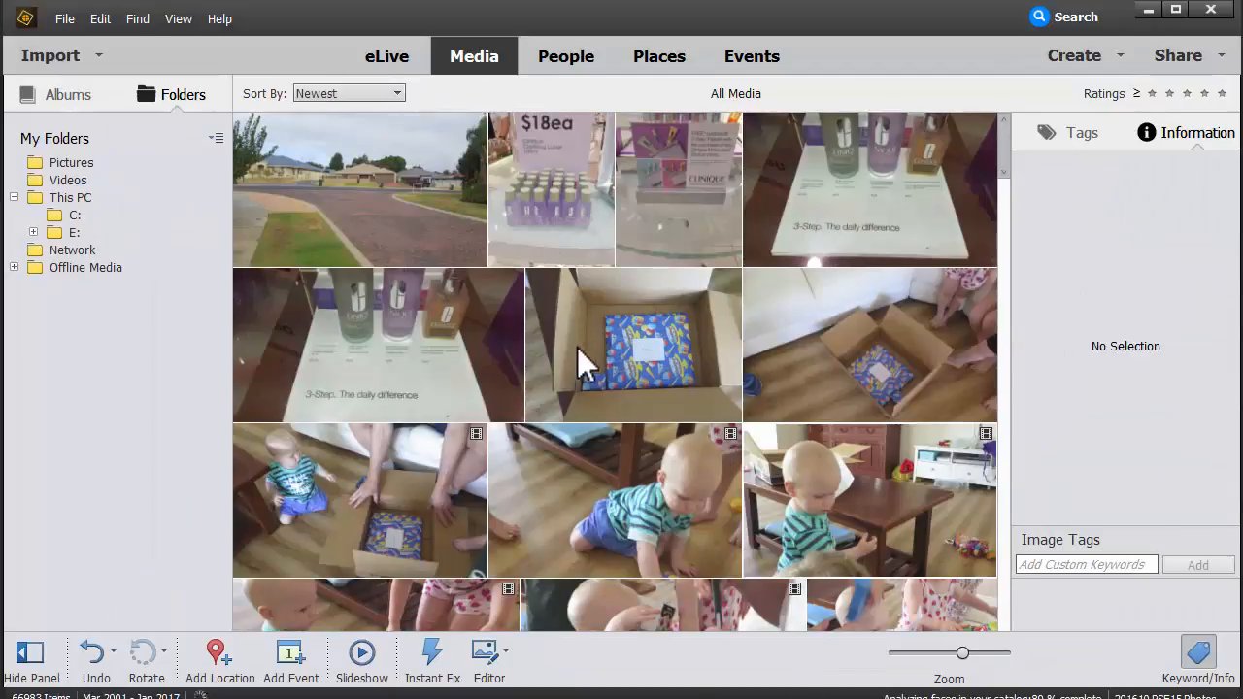
{"action": "left_click", "coordinate": [576, 347]}
{"action": "left_click", "coordinate": [137, 19]}
{"action": "left_click", "coordinate": [166, 44]}
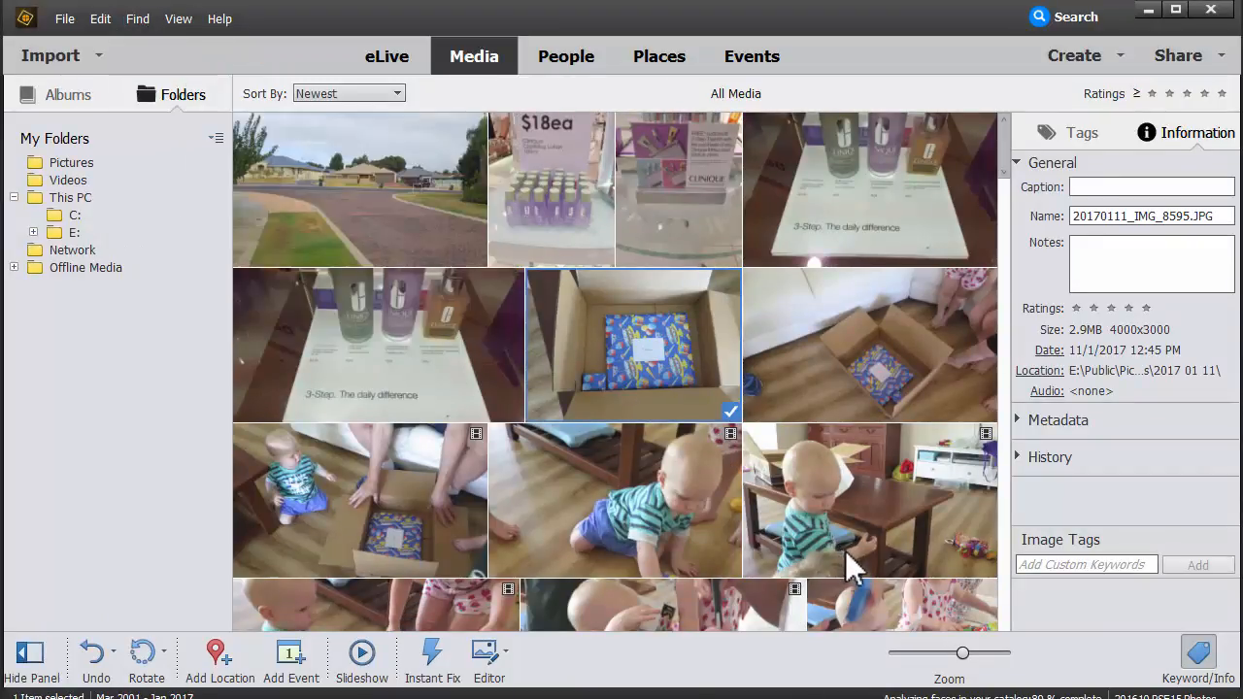
{"action": "left_click", "coordinate": [788, 469]}
{"action": "double_click", "coordinate": [592, 387]}
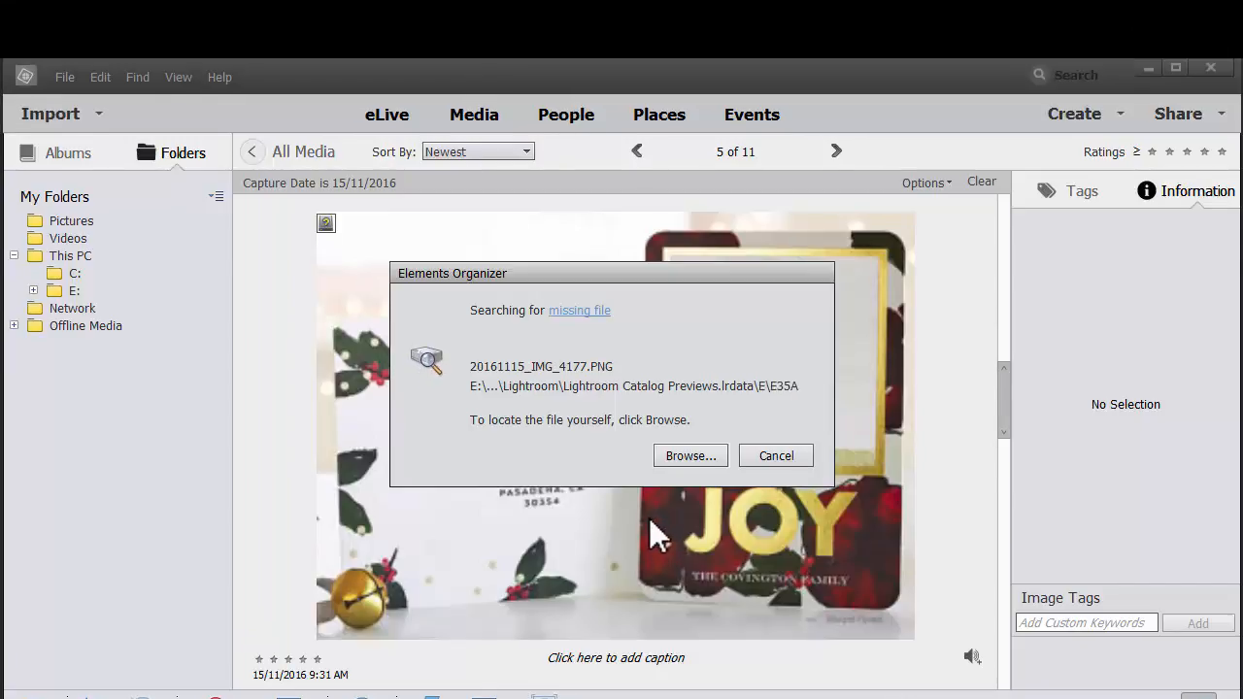
{"action": "left_click", "coordinate": [774, 459]}
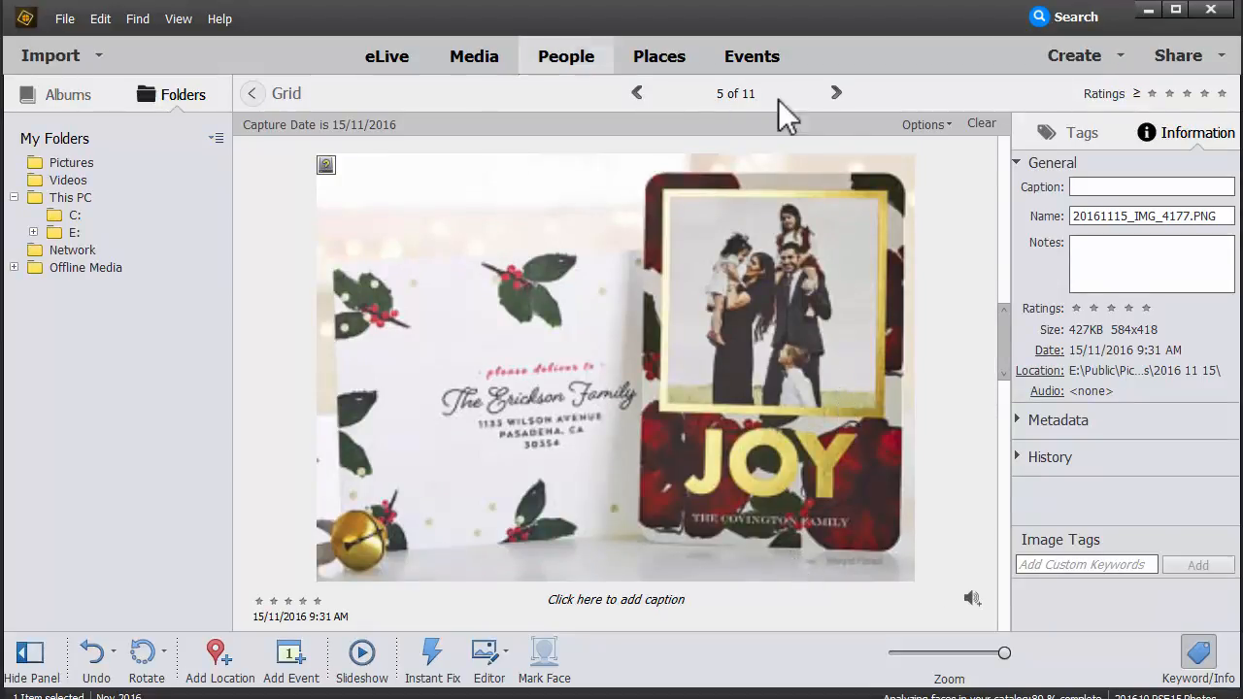
Step: Minimize Elements Organizer and look in the desktop's Recycle Bin for the missing photo
{"action": "left_click", "coordinate": [1149, 10]}
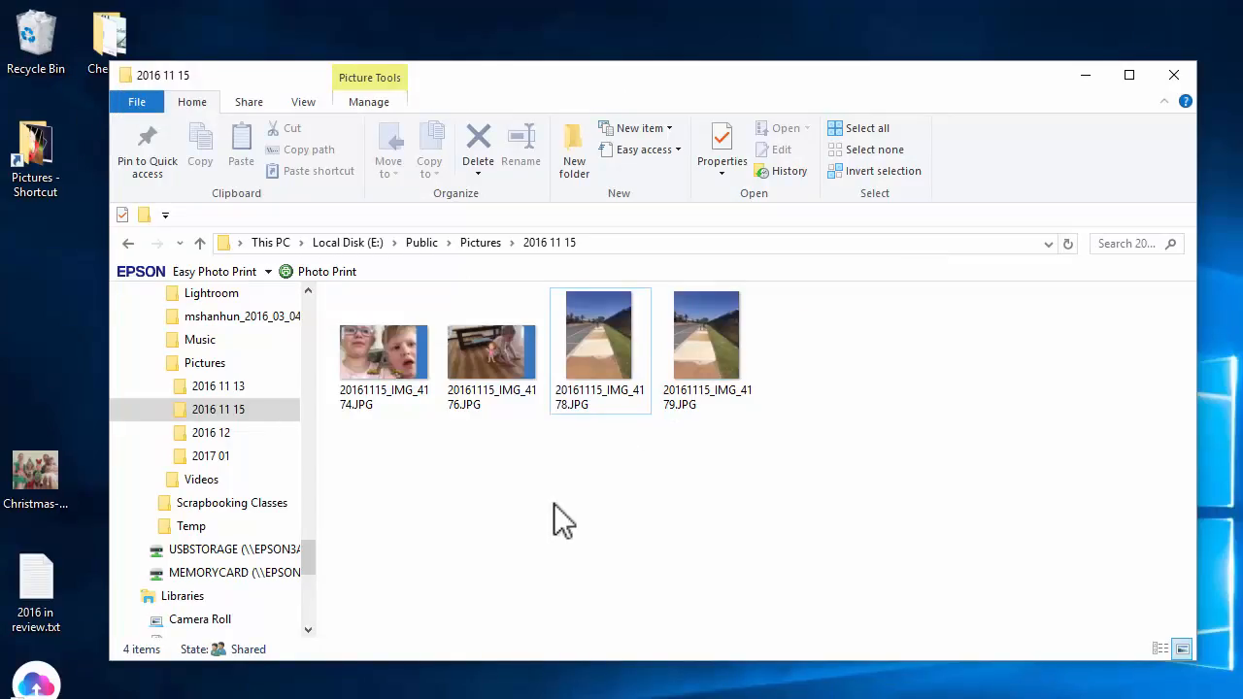
{"action": "double_click", "coordinate": [41, 51]}
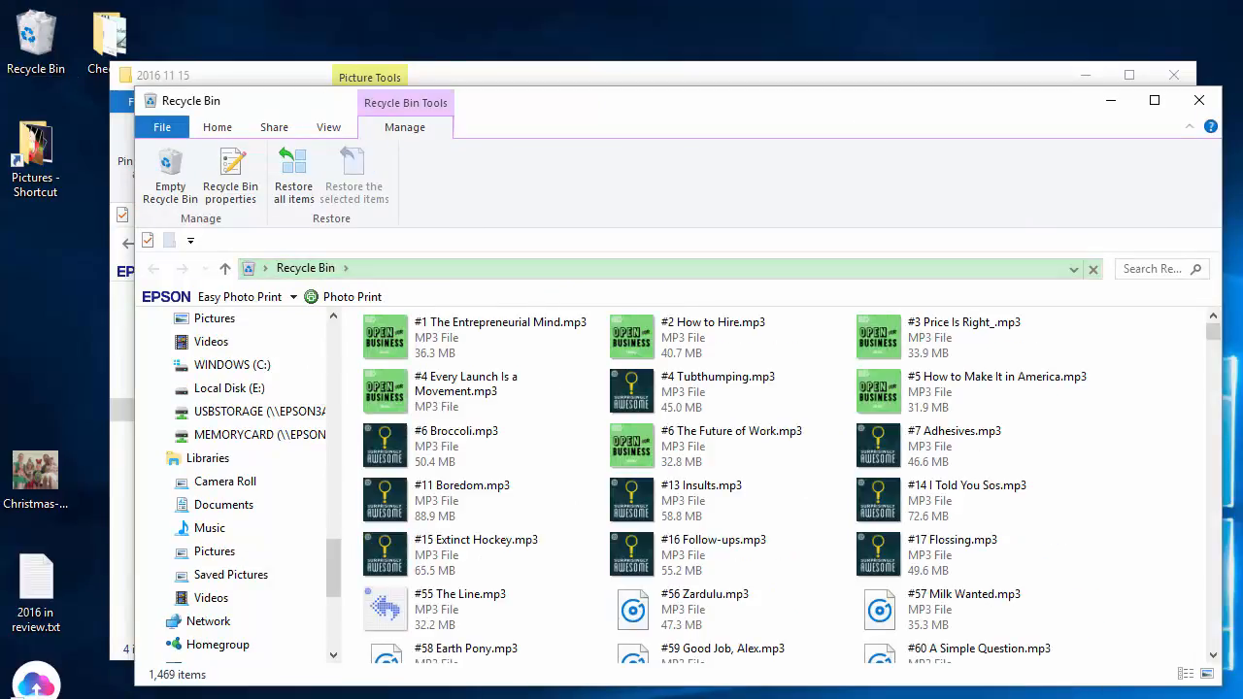
{"action": "left_click", "coordinate": [580, 66]}
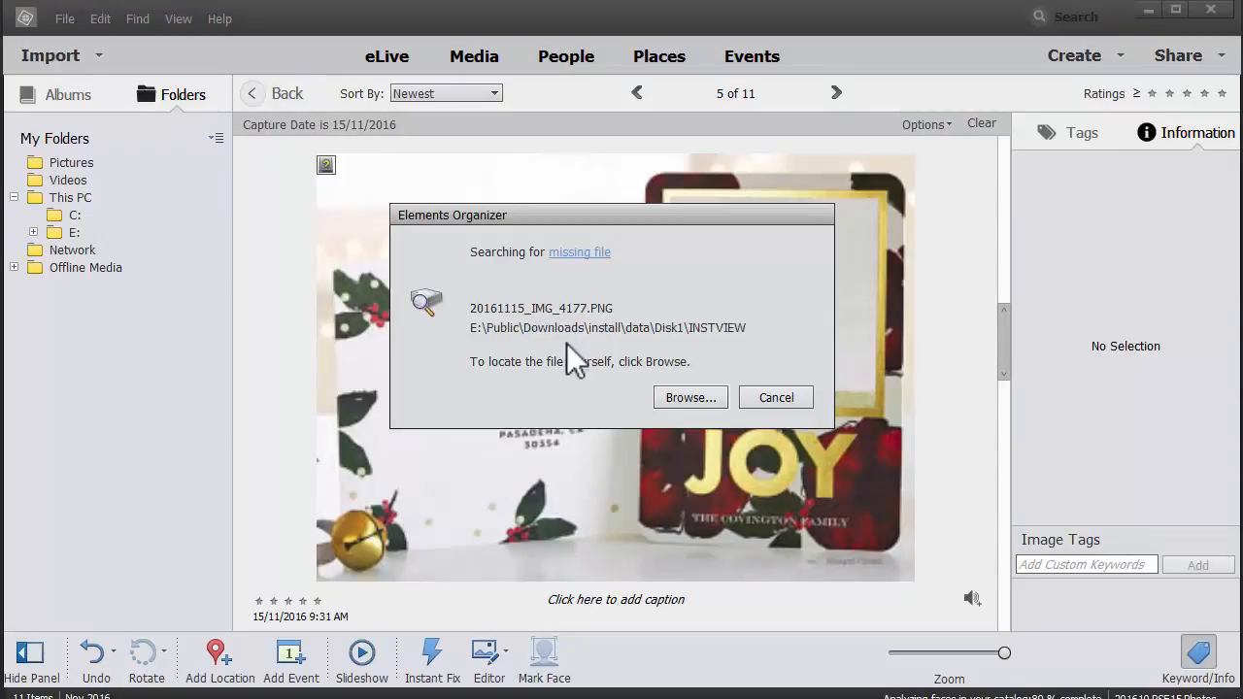
Step: Browse manually for the missing 20161115_IMG_4177.PNG, going up to Pictures and opening the 2016 11 15 folder
{"action": "left_click", "coordinate": [685, 398]}
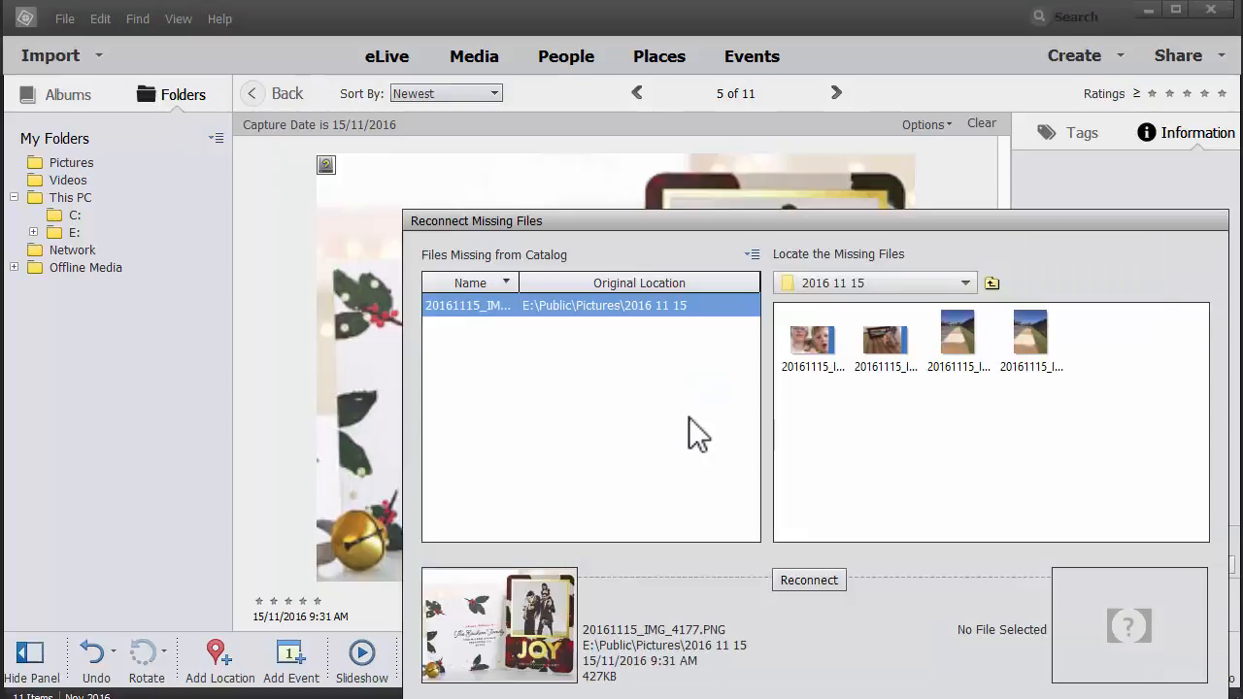
{"action": "left_click", "coordinate": [992, 284]}
{"action": "left_click_drag", "start_coordinate": [1200, 333], "coordinate": [1206, 459]}
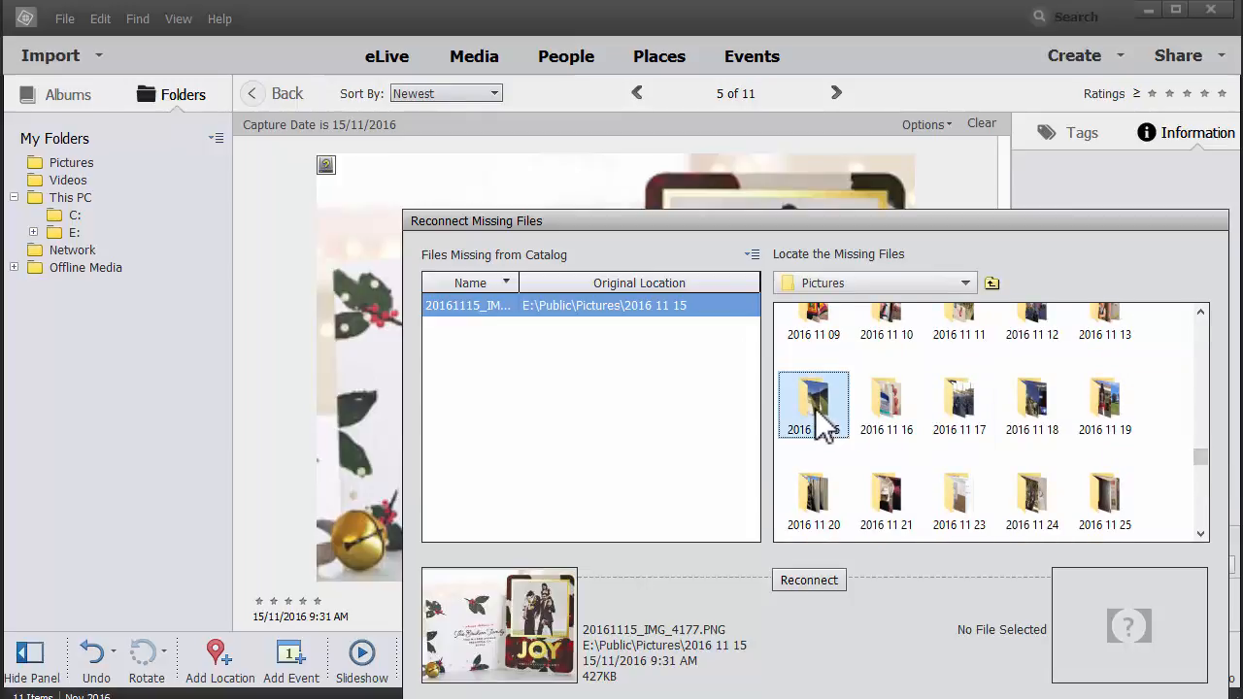
{"action": "double_click", "coordinate": [816, 409]}
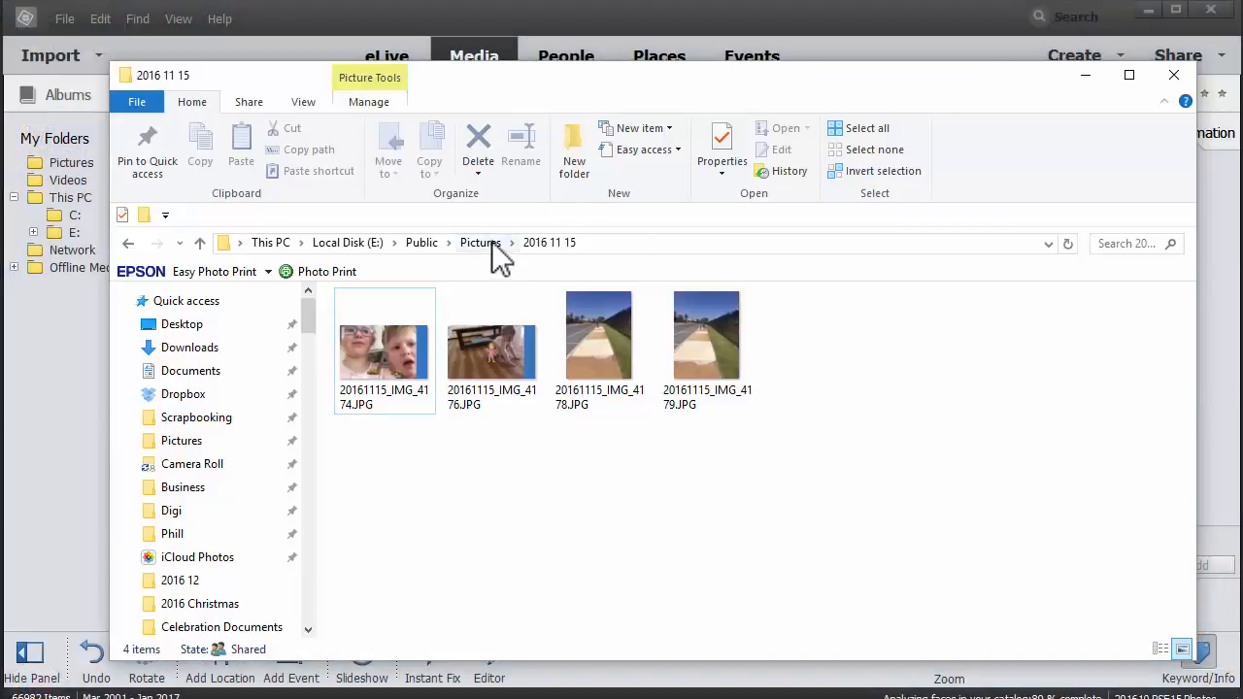
Step: In File Explorer's Pictures folder, rename the 2016 11 15 folder to 2016 11 and merge it with the existing folder
{"action": "left_click", "coordinate": [486, 243]}
{"action": "left_click", "coordinate": [919, 625]}
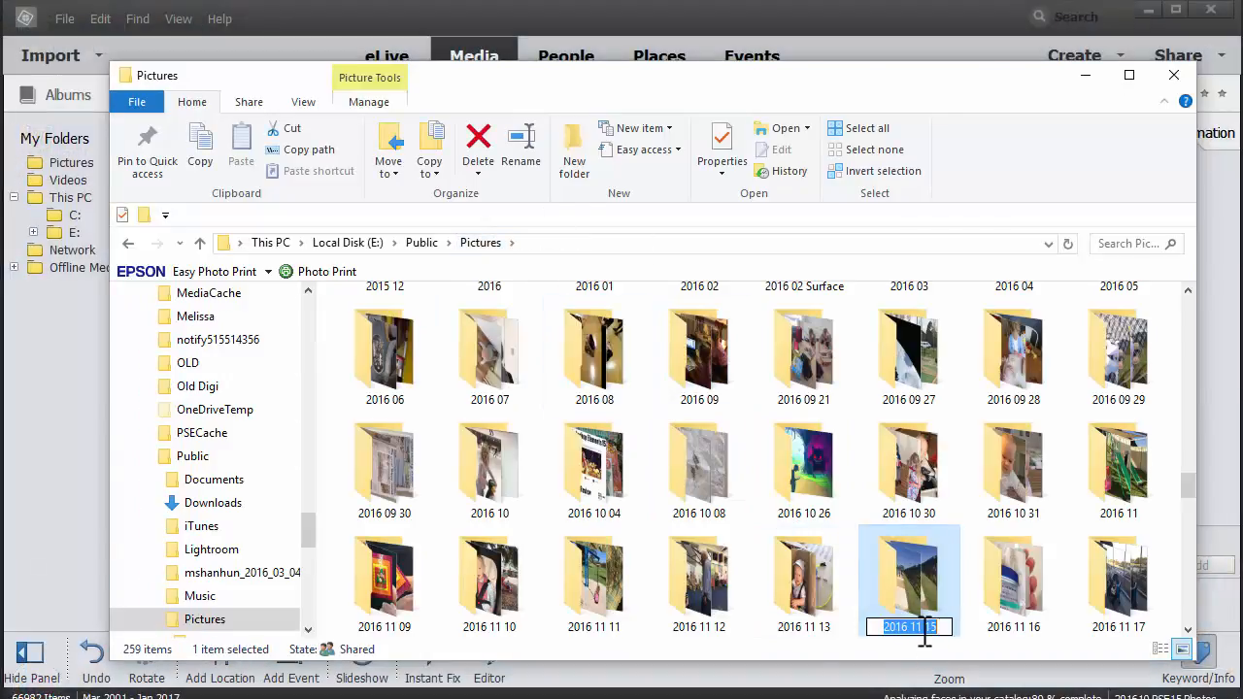
{"action": "key", "text": "Delete"}
{"action": "key", "text": "Delete"}
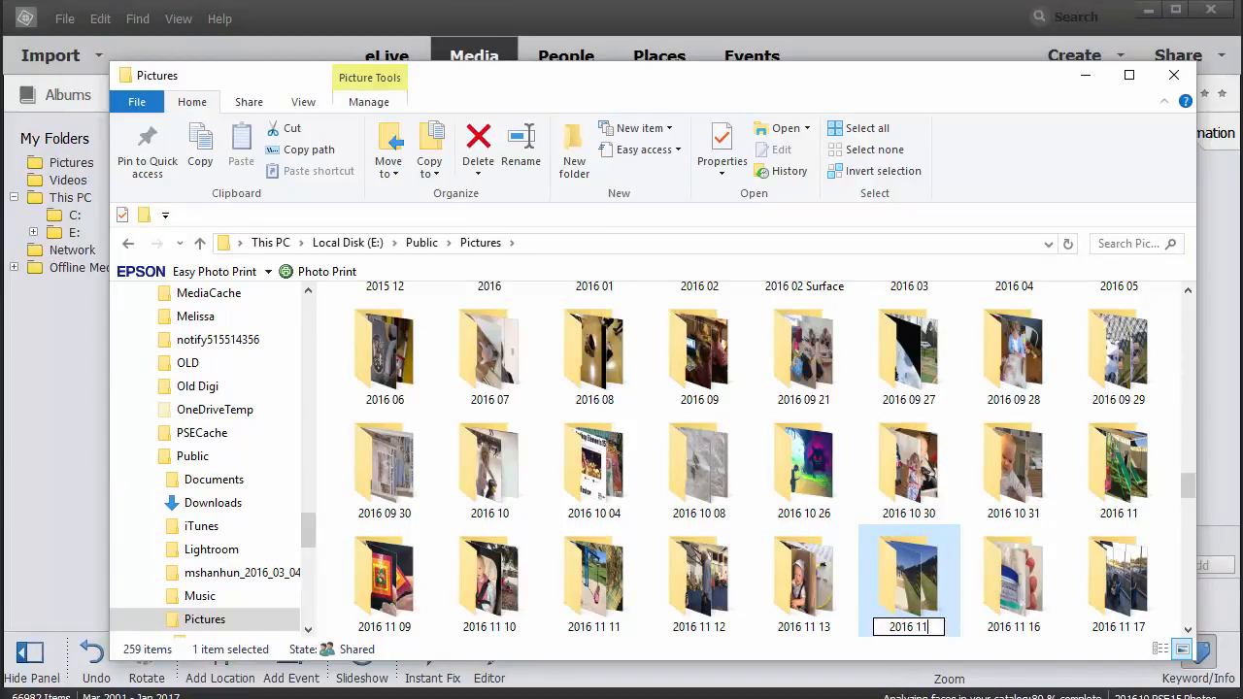
{"action": "key", "text": "Return"}
{"action": "left_click", "coordinate": [888, 669]}
Step: Switch to Elements Organizer and search the media by details for a capture date of 15/11/2016
{"action": "left_click", "coordinate": [135, 4]}
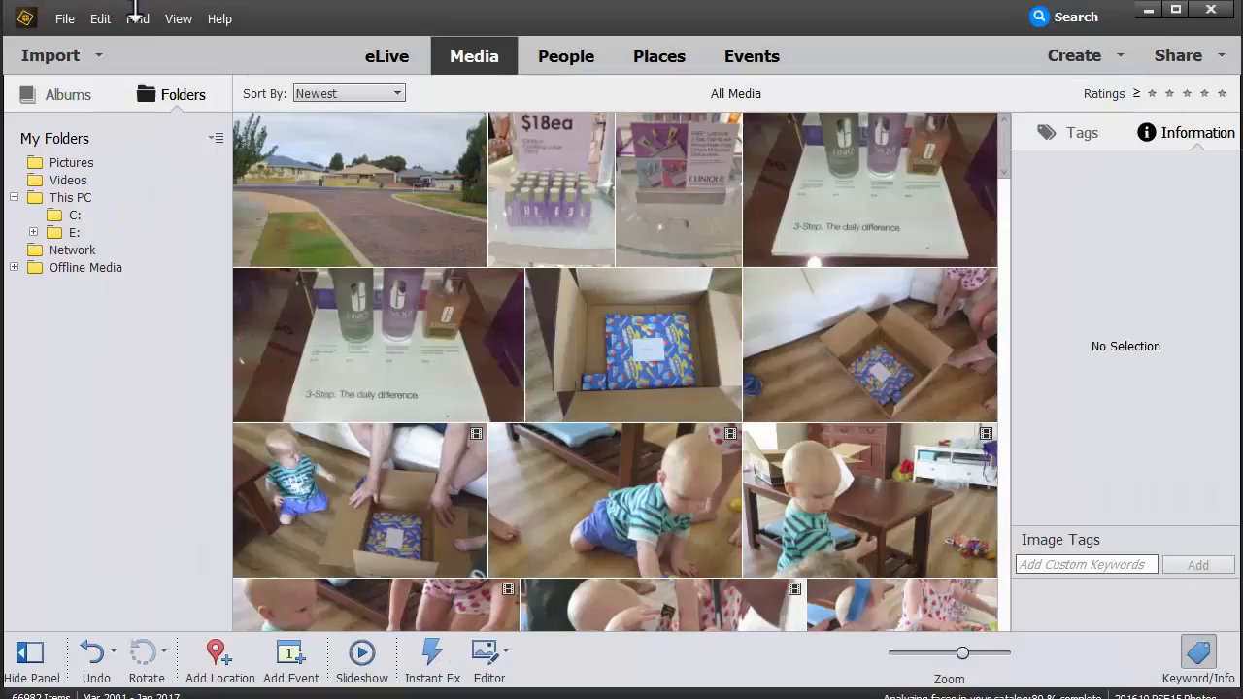
{"action": "left_click", "coordinate": [136, 10]}
{"action": "key", "text": "Escape"}
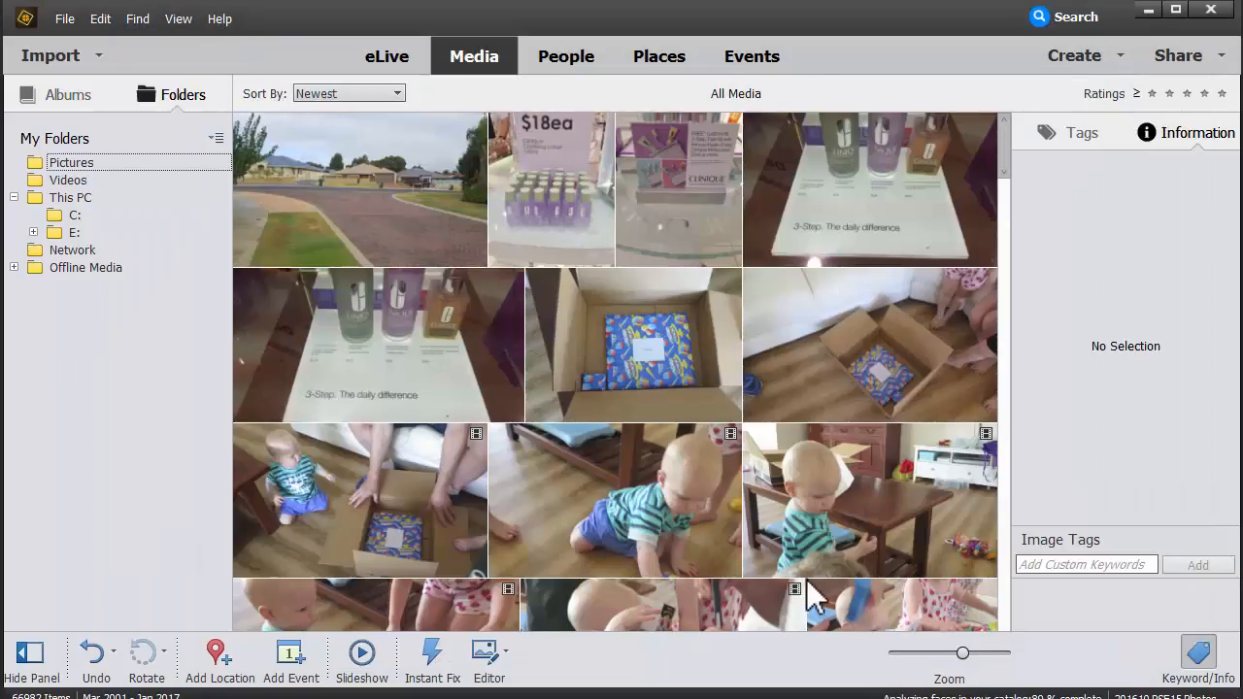
{"action": "key", "text": "ctrl+shift+f"}
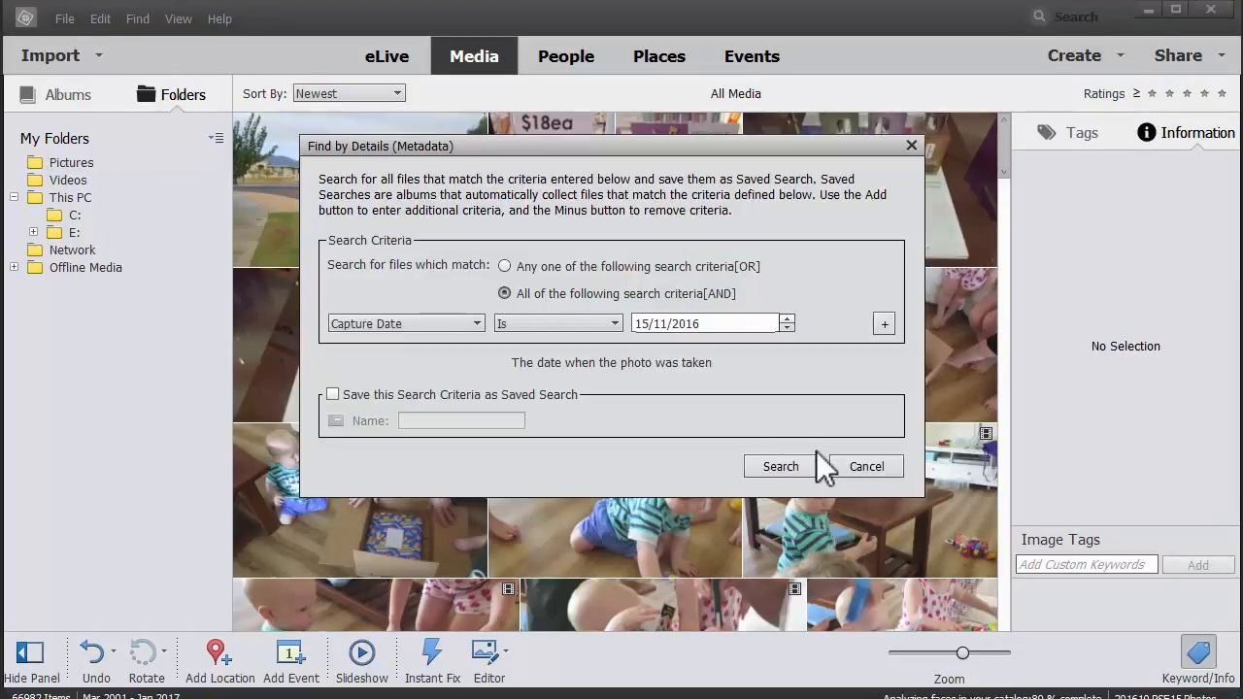
{"action": "left_click", "coordinate": [782, 464]}
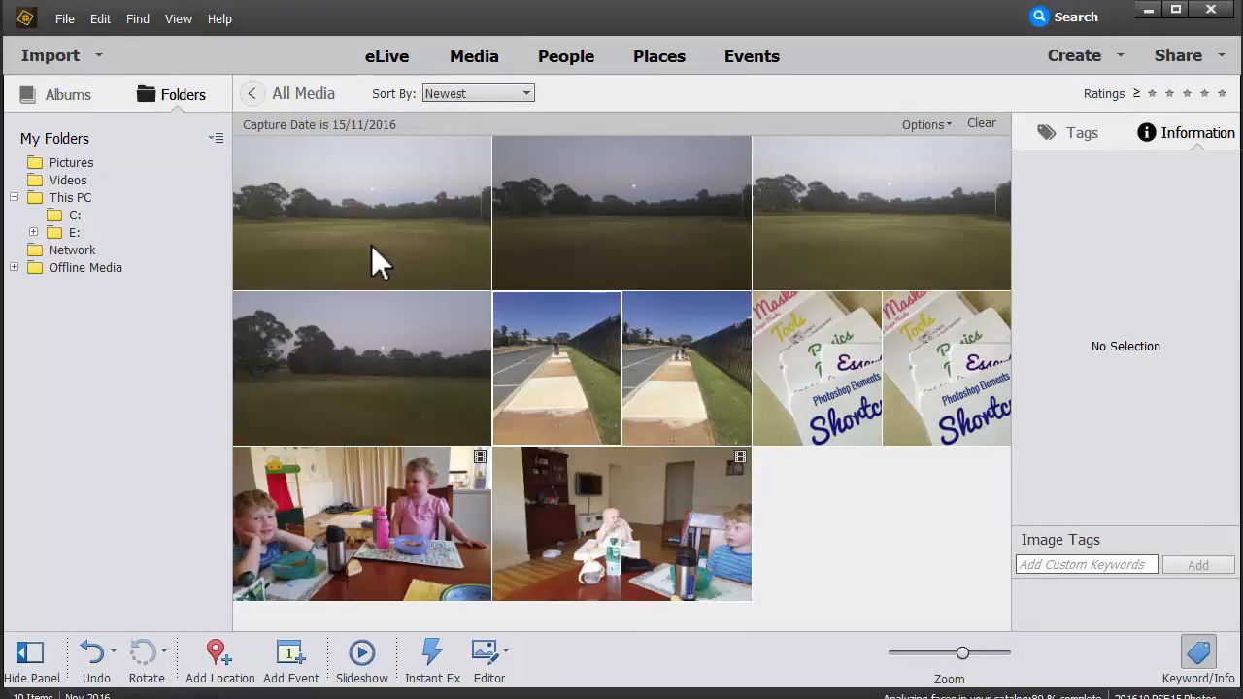
Step: Open the first 15/11/2016 search result and step through the following photos to check each one's file location
{"action": "double_click", "coordinate": [372, 258]}
{"action": "key", "text": "Right"}
{"action": "key", "text": "Right"}
{"action": "key", "text": "Right"}
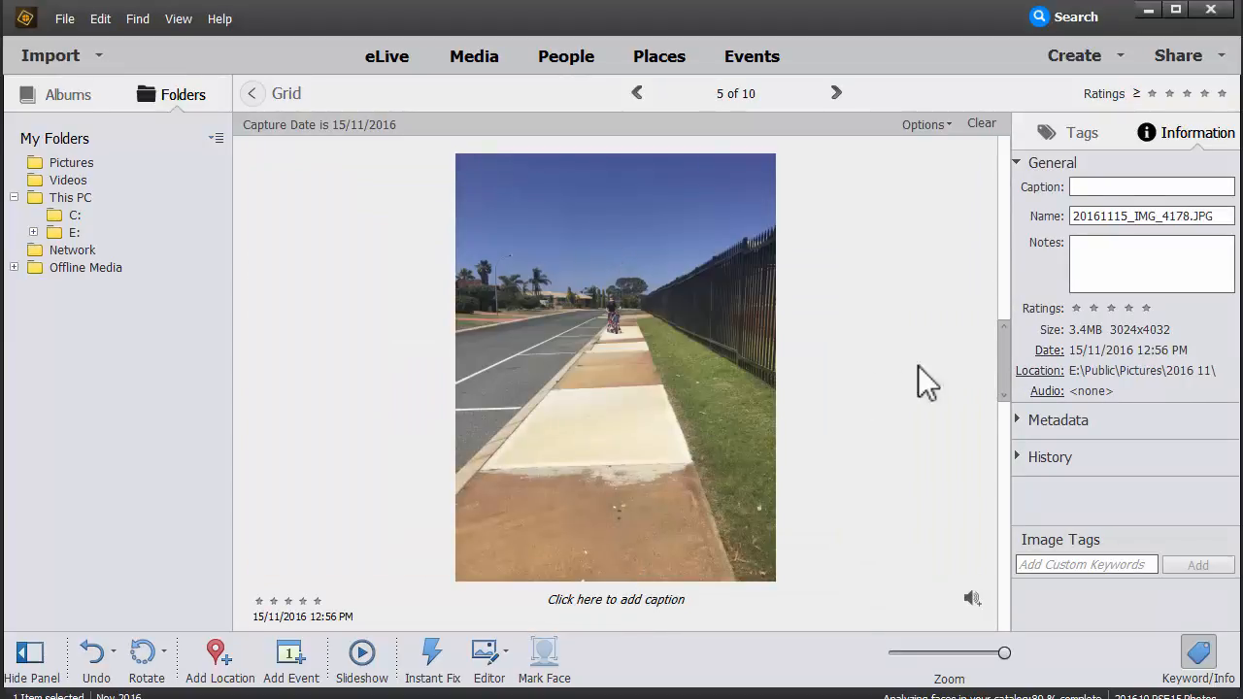
{"action": "key", "text": "Right"}
{"action": "key", "text": "Right"}
{"action": "key", "text": "Right"}
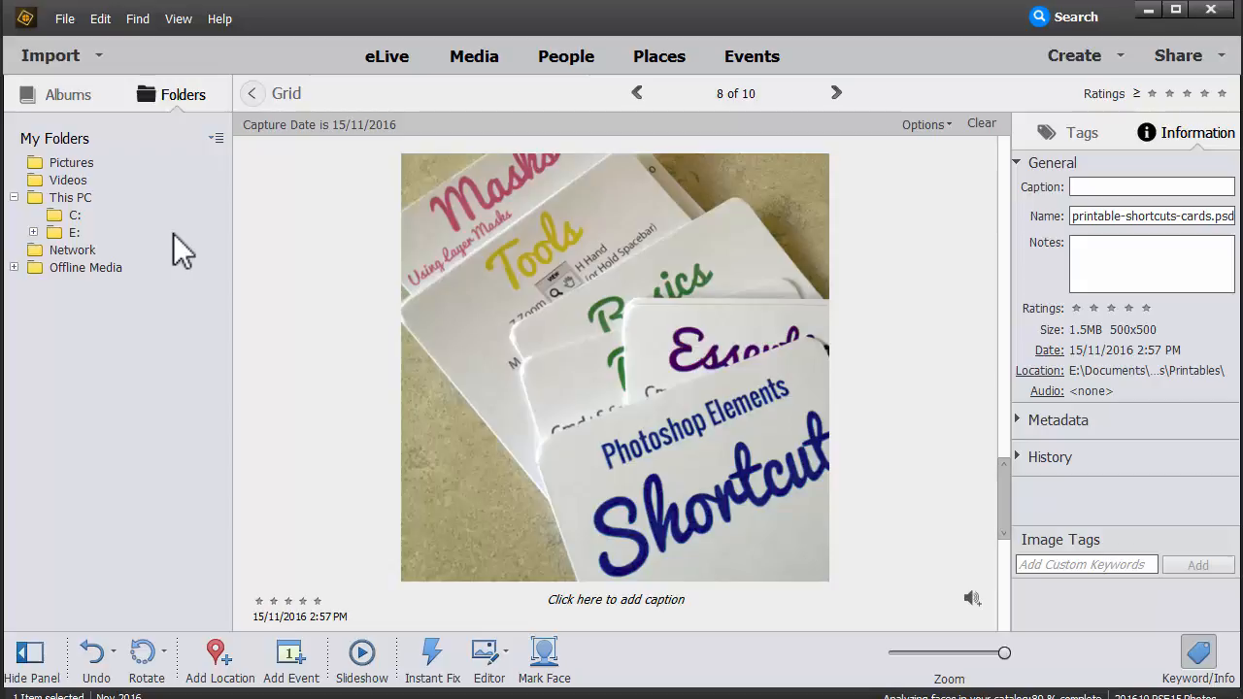
Step: Expand E:, Public and Pictures in the folder tree and open the 2016 09 21 folder
{"action": "left_click", "coordinate": [33, 232]}
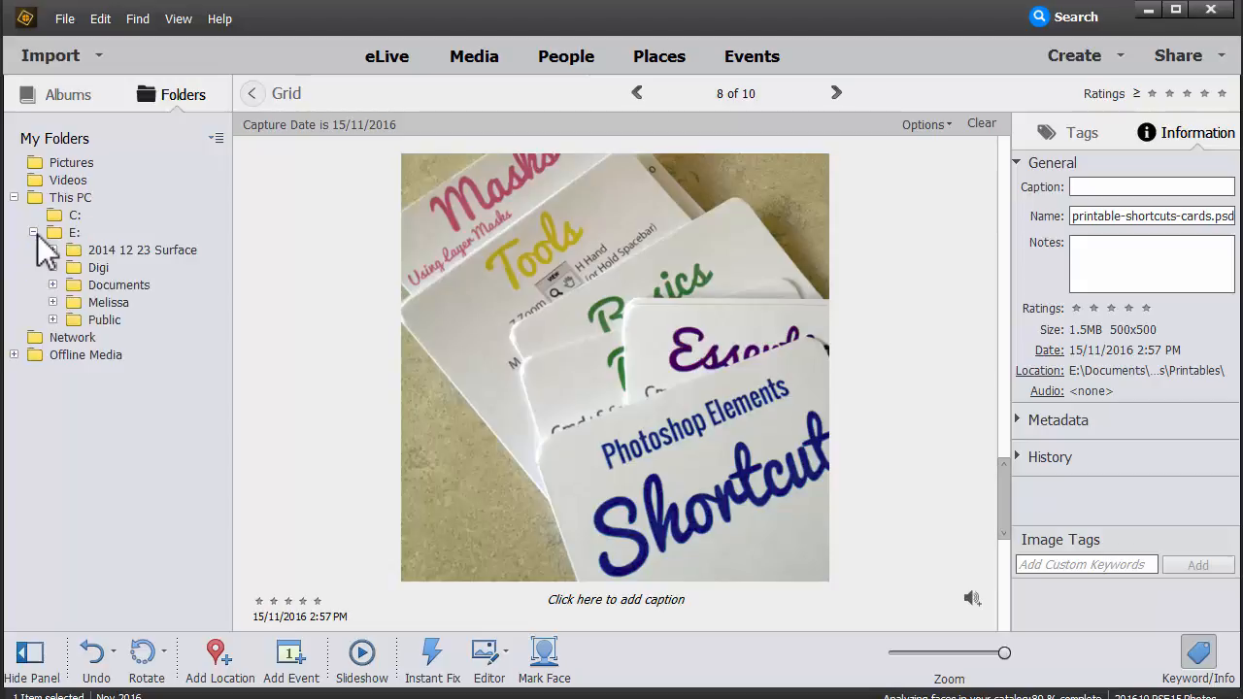
{"action": "left_click", "coordinate": [53, 319]}
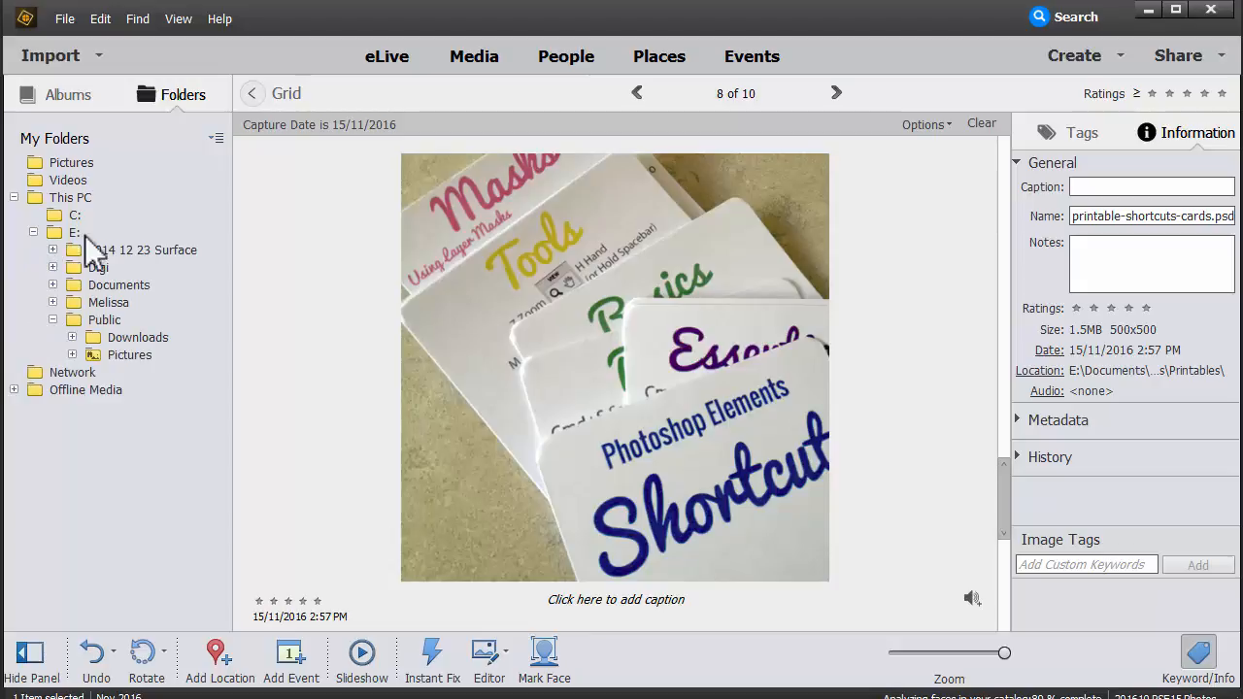
{"action": "left_click", "coordinate": [72, 354]}
{"action": "left_click_drag", "start_coordinate": [224, 236], "coordinate": [217, 453]}
{"action": "left_click", "coordinate": [142, 286]}
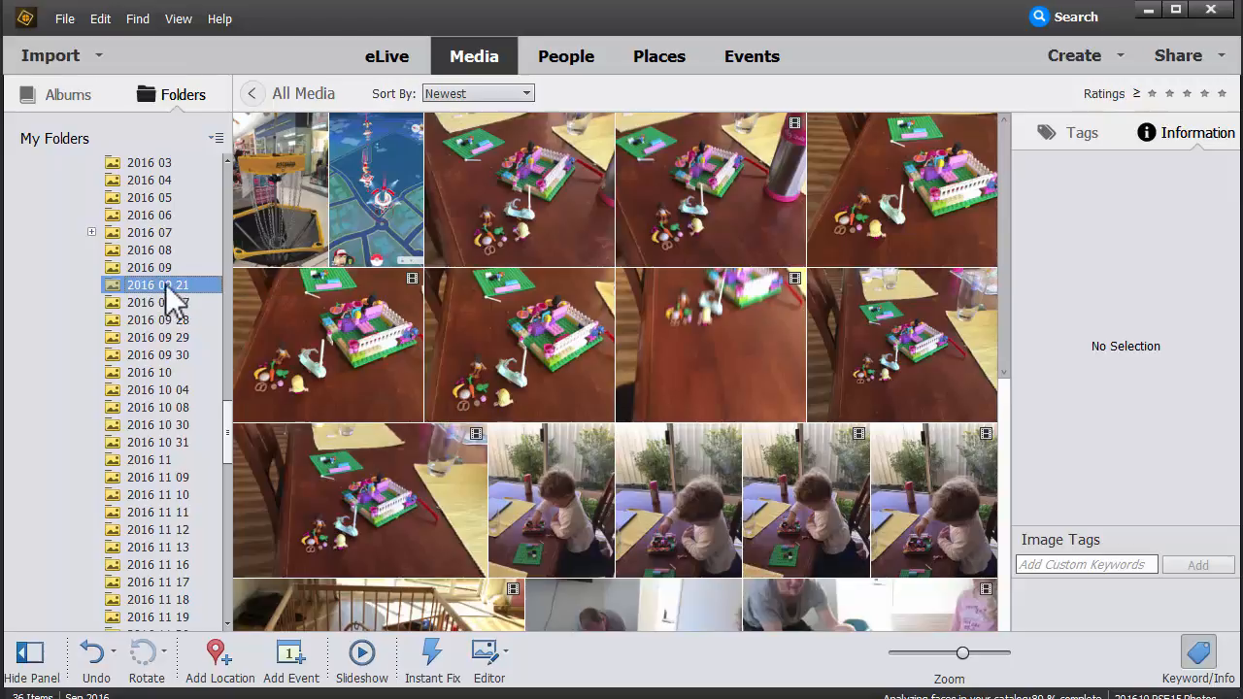
Step: Move all photos and videos from the 2016 09 21 folder into the 2016 09 folder
{"action": "left_click", "coordinate": [258, 311]}
{"action": "key", "text": "ctrl+a"}
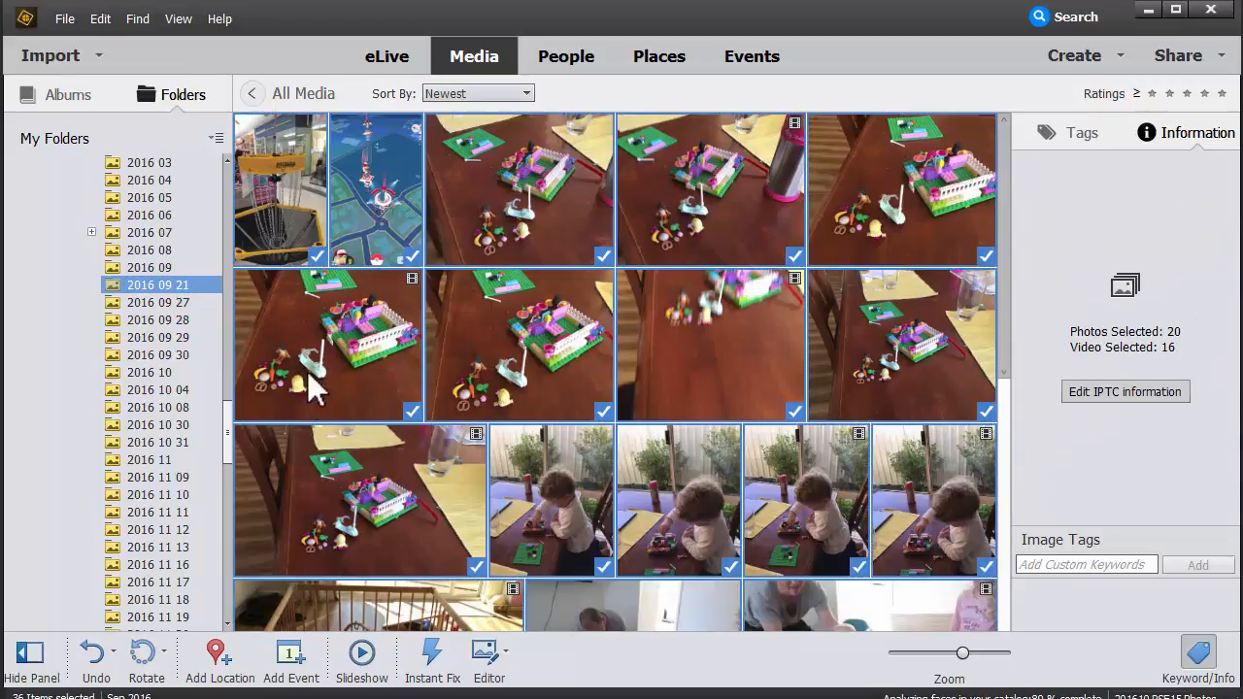
{"action": "left_click_drag", "start_coordinate": [306, 371], "coordinate": [186, 282]}
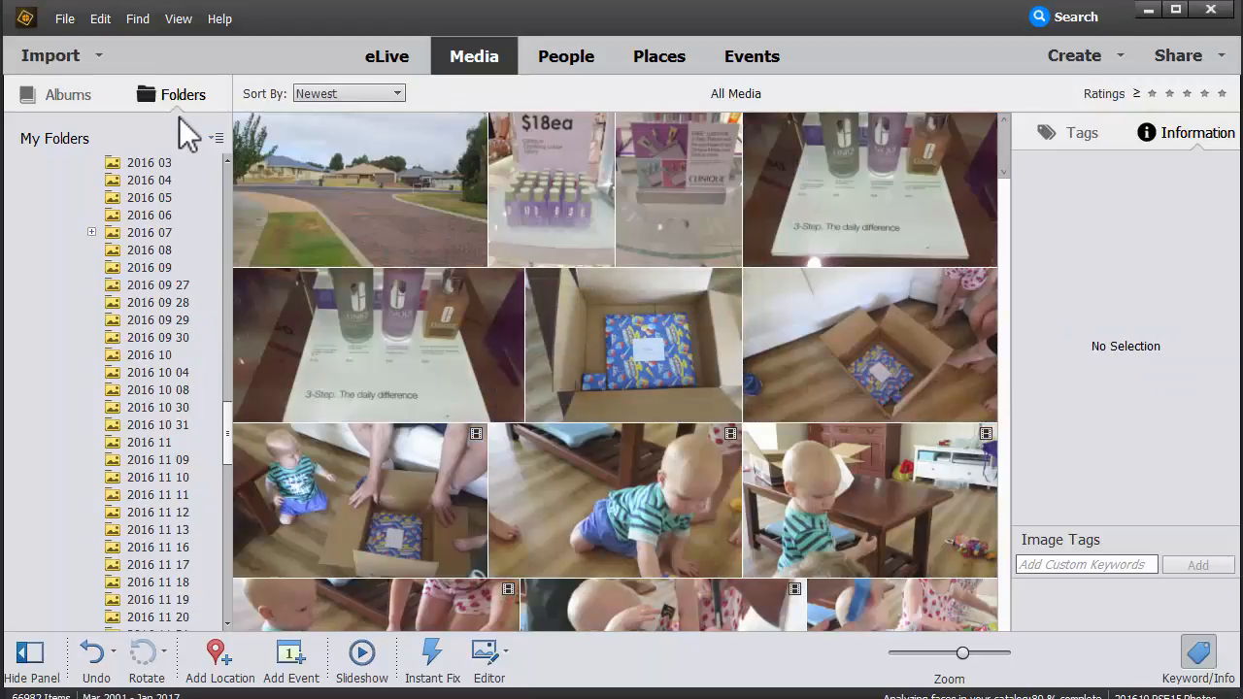
Step: View the albums, return to the folders, and display them as a list
{"action": "left_click", "coordinate": [102, 101]}
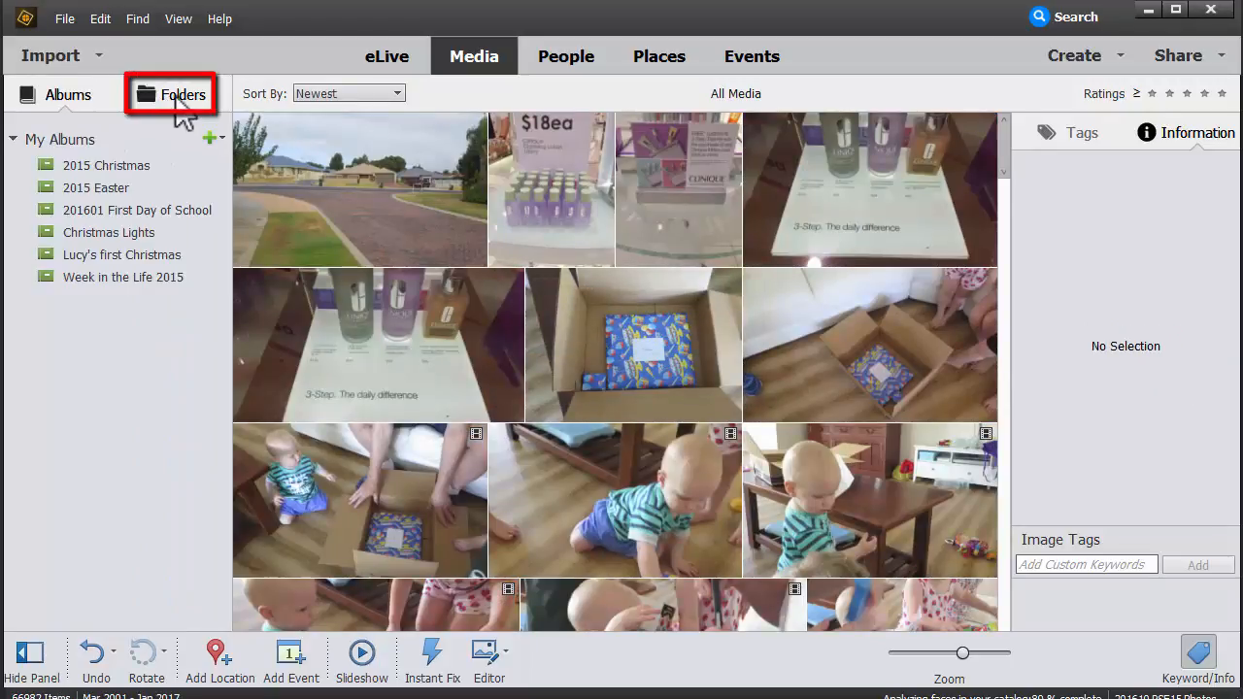
{"action": "left_click", "coordinate": [167, 103]}
{"action": "left_click", "coordinate": [219, 138]}
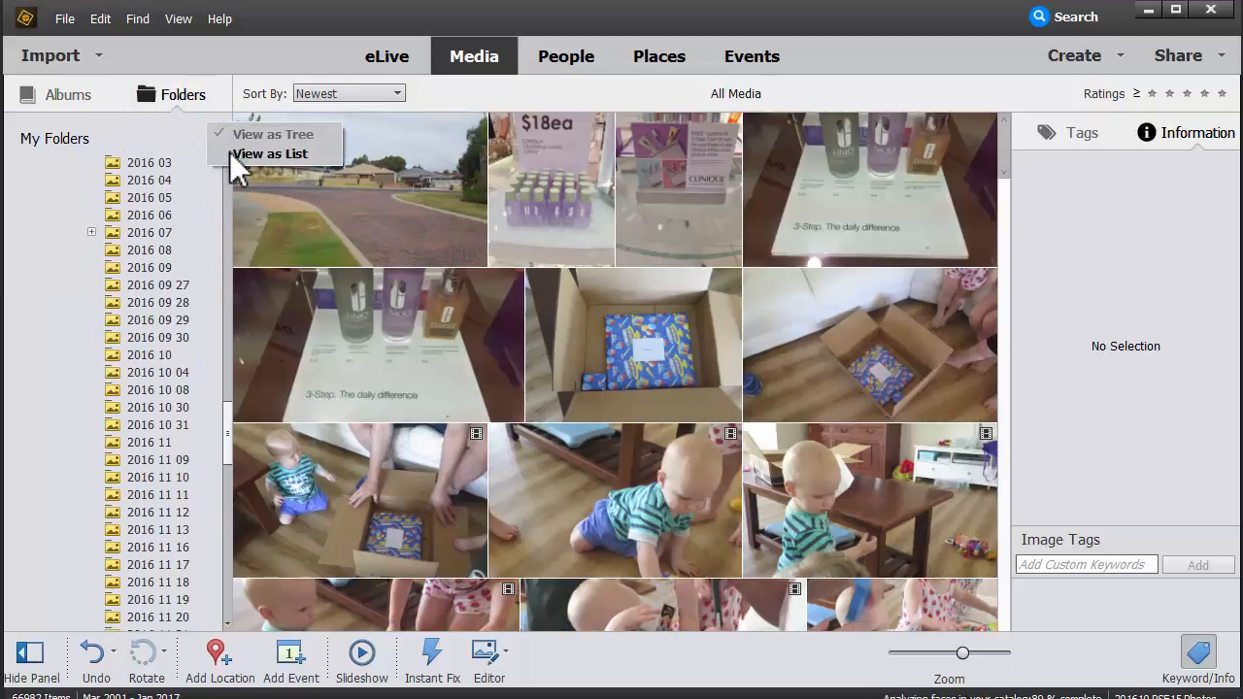
{"action": "left_click", "coordinate": [230, 152]}
Step: Open the 2008 02 10 folder, select one of its photos, and display the folders as a tree again
{"action": "left_click", "coordinate": [217, 138]}
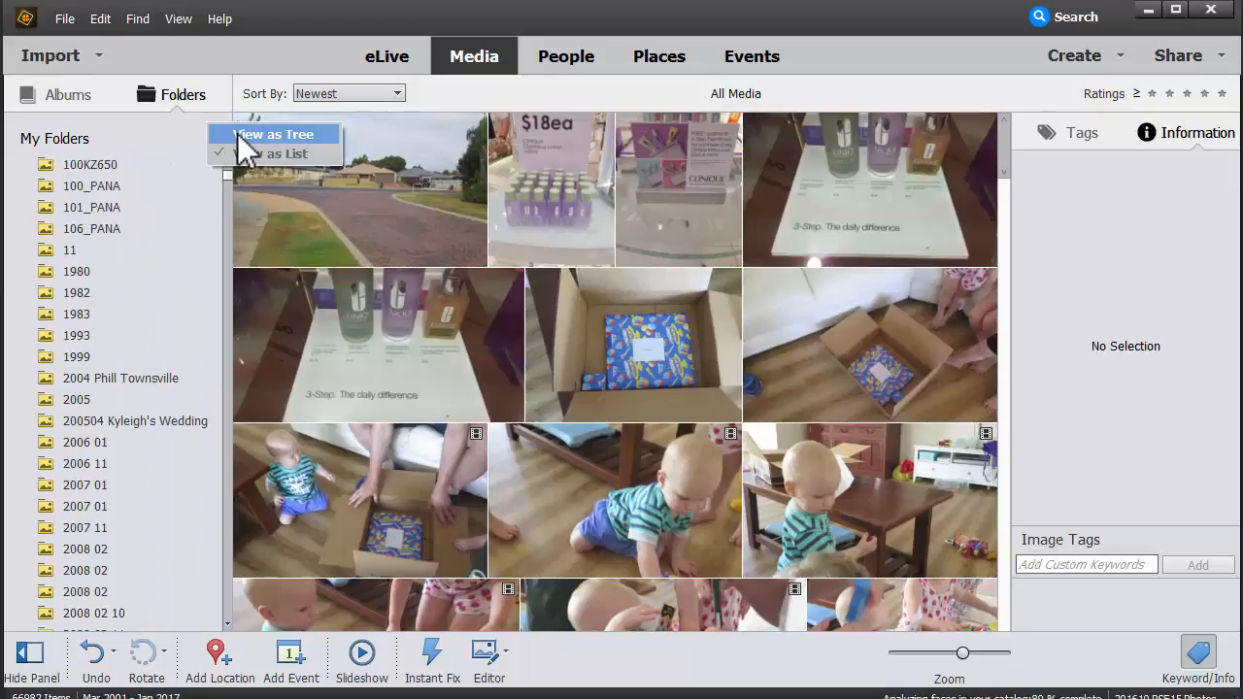
{"action": "left_click", "coordinate": [236, 134]}
{"action": "mouse_move", "coordinate": [226, 173]}
{"action": "left_mouse_down"}
{"action": "mouse_move", "coordinate": [218, 225]}
{"action": "mouse_move", "coordinate": [223, 167]}
{"action": "left_mouse_up"}
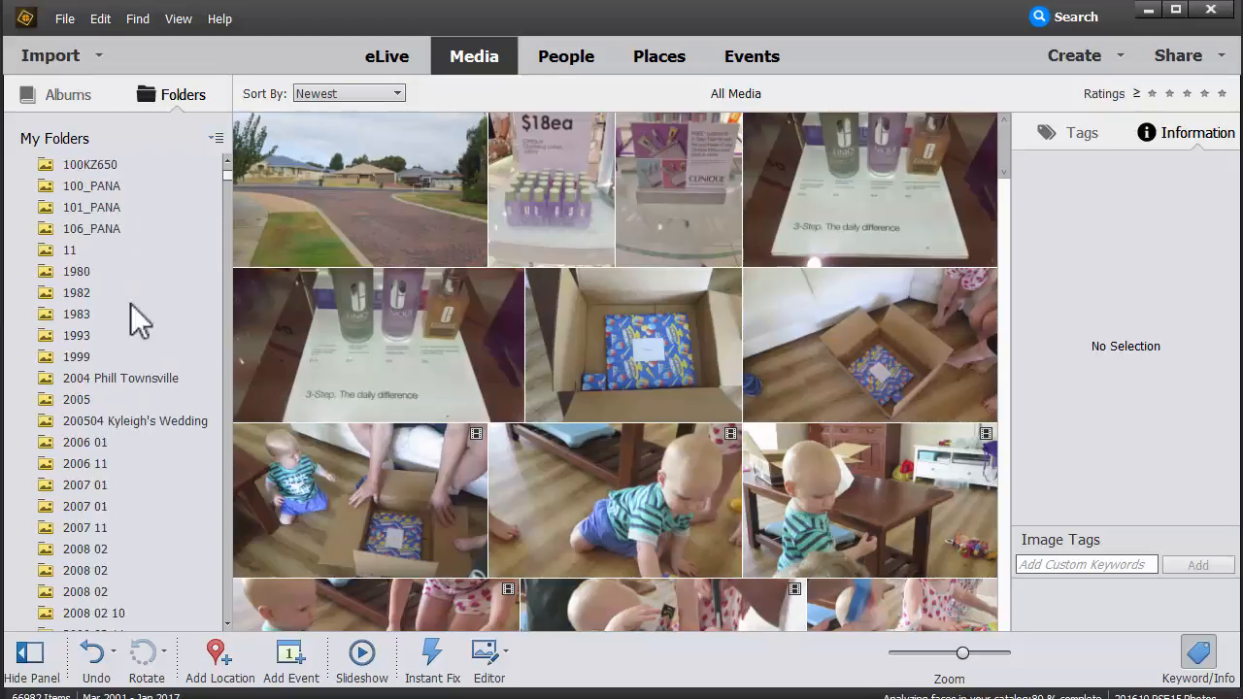
{"action": "left_click", "coordinate": [97, 613]}
{"action": "left_click", "coordinate": [295, 493]}
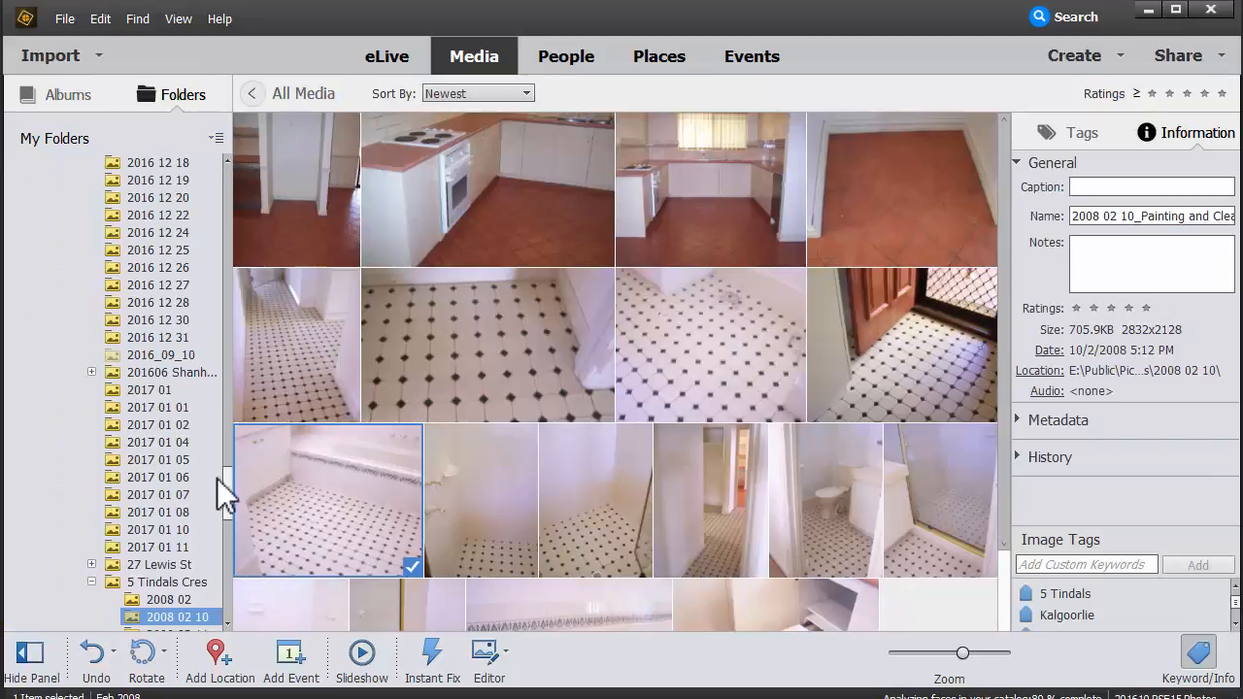
Step: Find the 2016 09 27 folder in the tree and move all its media into the 2016 09 folder
{"action": "left_click_drag", "start_coordinate": [229, 500], "coordinate": [220, 586]}
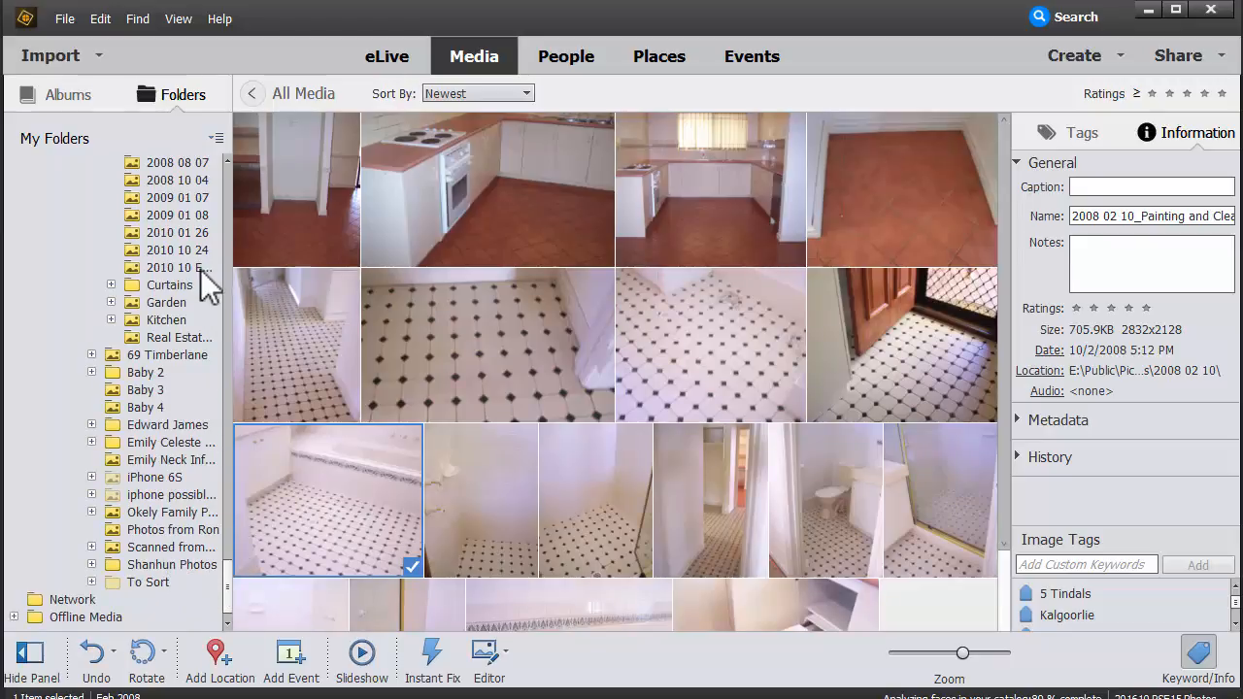
{"action": "left_click_drag", "start_coordinate": [226, 594], "coordinate": [204, 431]}
{"action": "left_click", "coordinate": [92, 530]}
{"action": "left_click", "coordinate": [160, 319]}
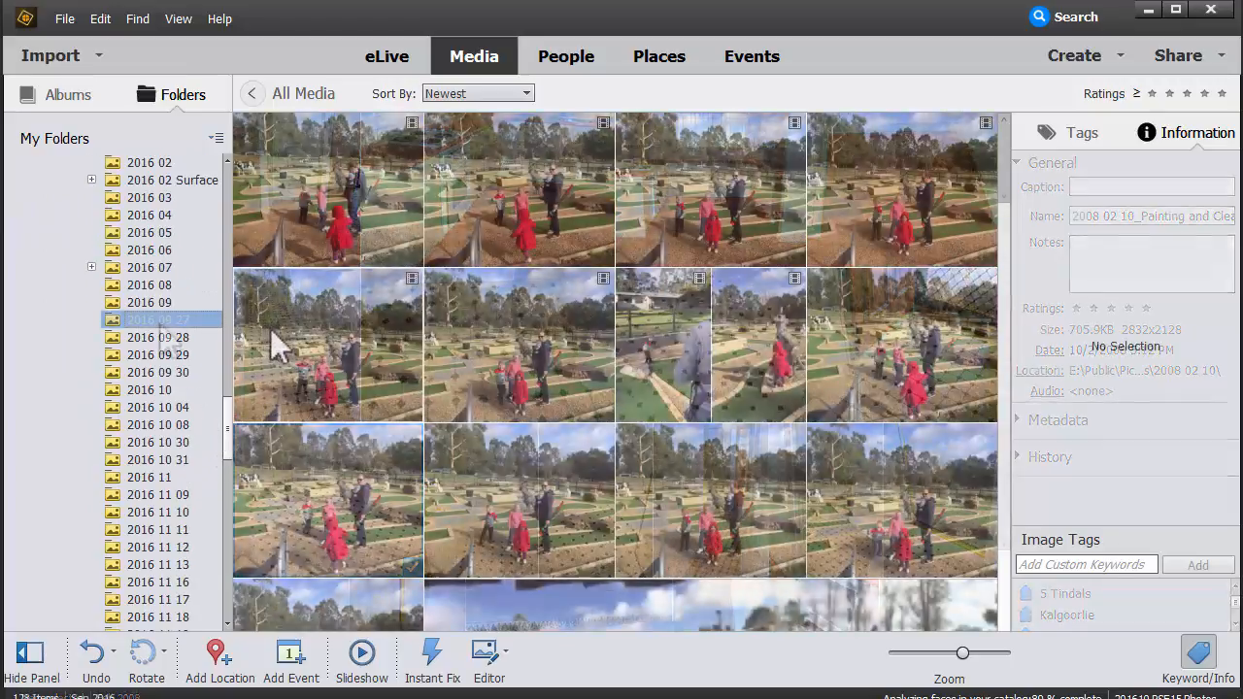
{"action": "key", "text": "ctrl+a"}
{"action": "left_click_drag", "start_coordinate": [333, 453], "coordinate": [191, 342]}
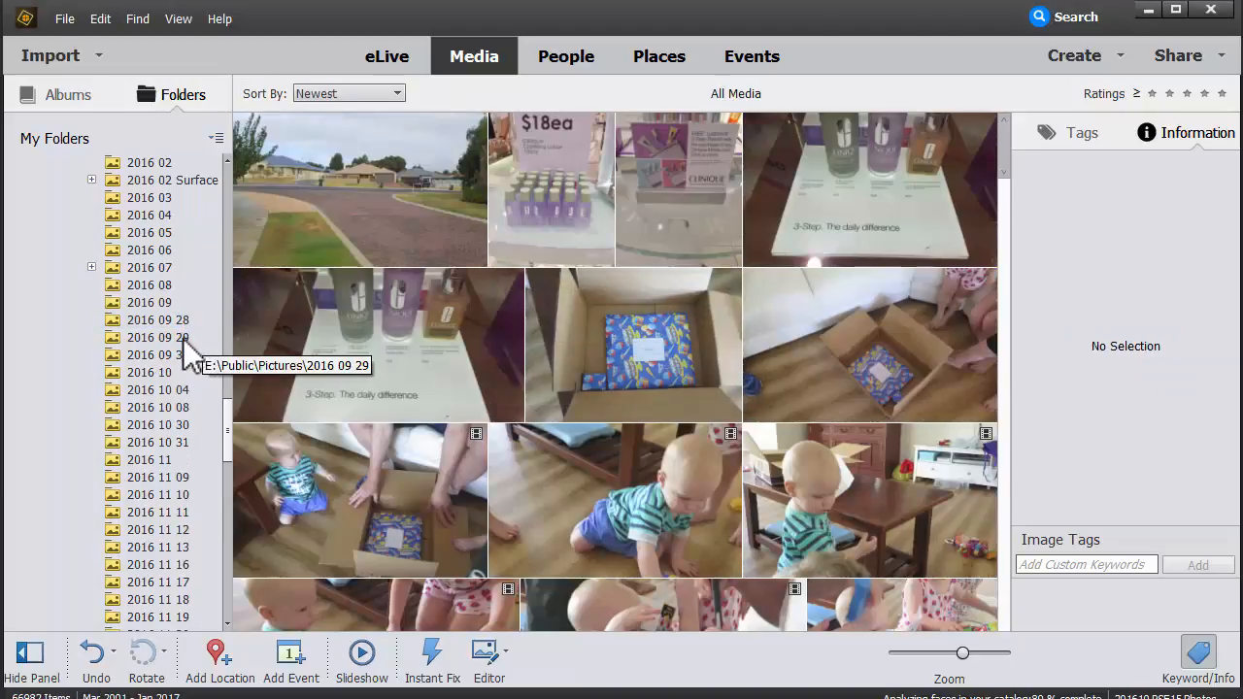
Step: Move all media from the 2016 09 29 and 2016 09 30 folders into the 2016 09 folder
{"action": "left_click", "coordinate": [200, 340]}
{"action": "left_click", "coordinate": [312, 408]}
{"action": "key", "text": "ctrl+a"}
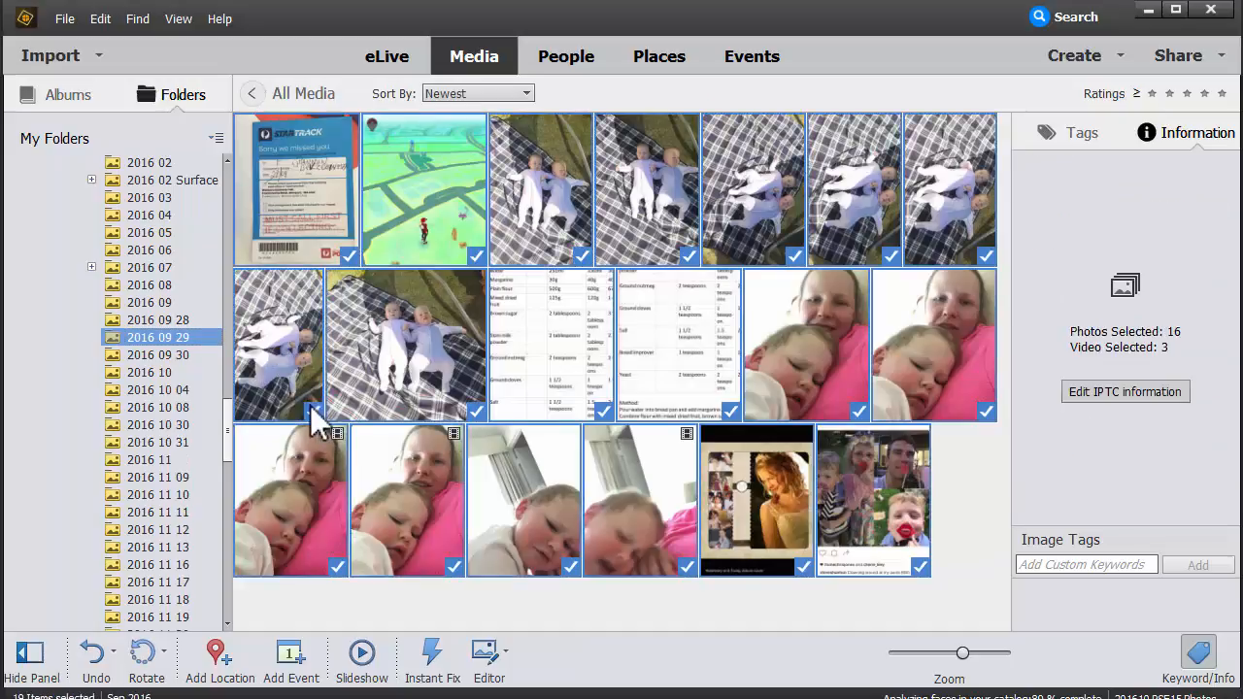
{"action": "left_click_drag", "start_coordinate": [192, 314], "coordinate": [166, 311]}
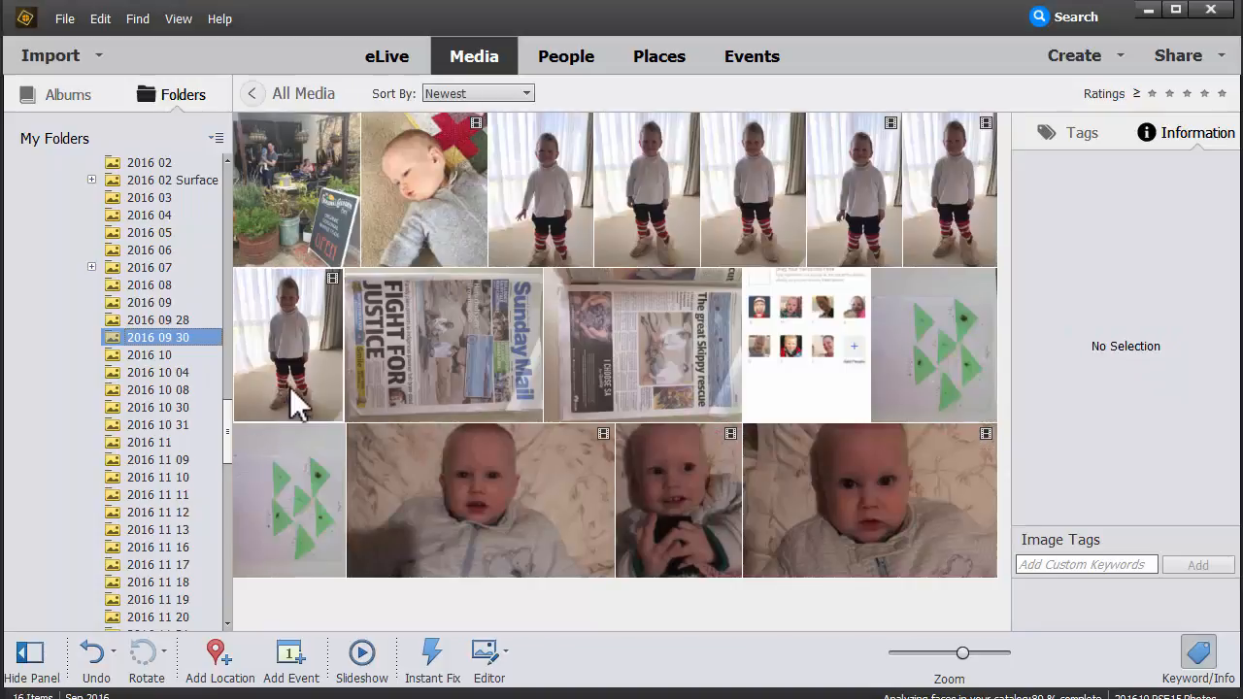
{"action": "key", "text": "ctrl+a"}
{"action": "left_click_drag", "start_coordinate": [302, 407], "coordinate": [176, 301]}
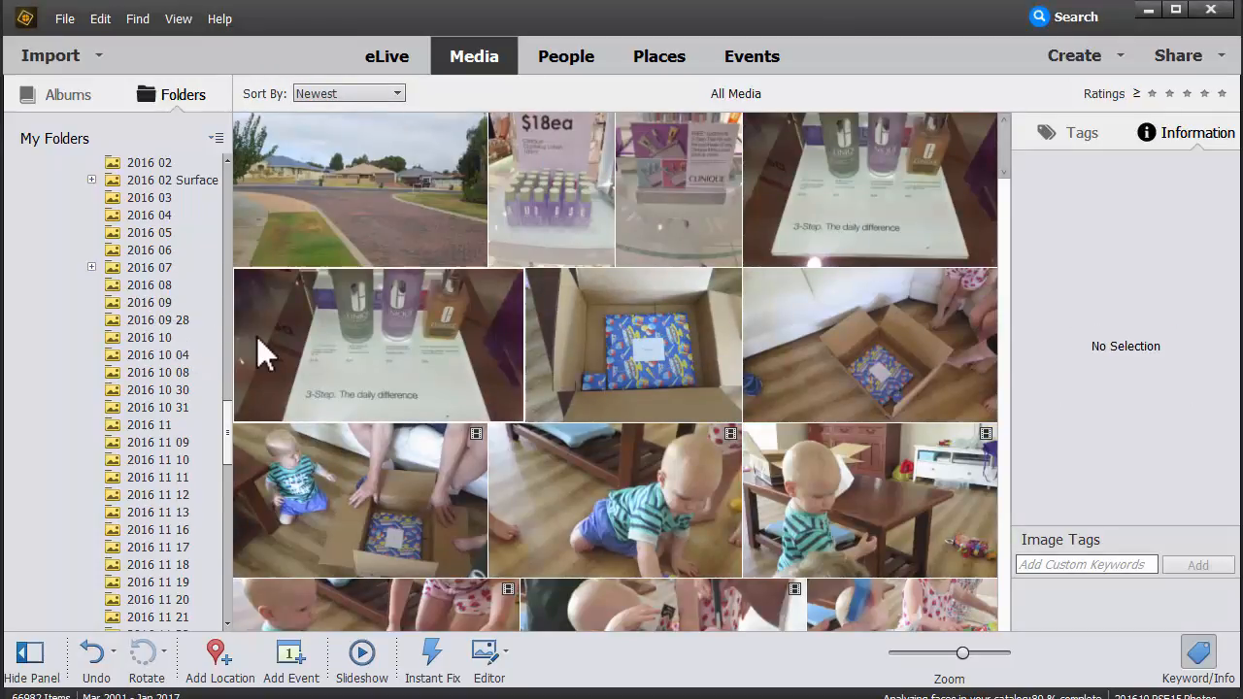
Step: Open the 2016 09 28 folder, switch to File Explorer, and refresh Pictures to check the September 2016 daily folders
{"action": "left_click", "coordinate": [181, 320]}
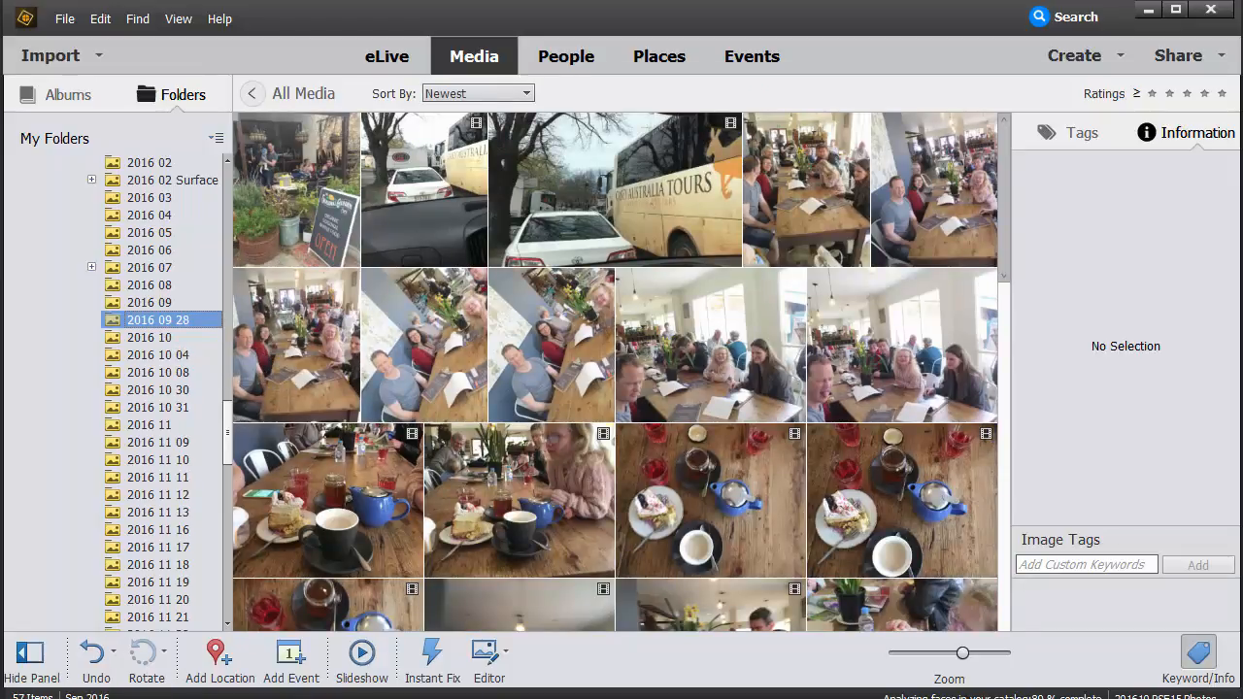
{"action": "left_click", "coordinate": [1064, 16]}
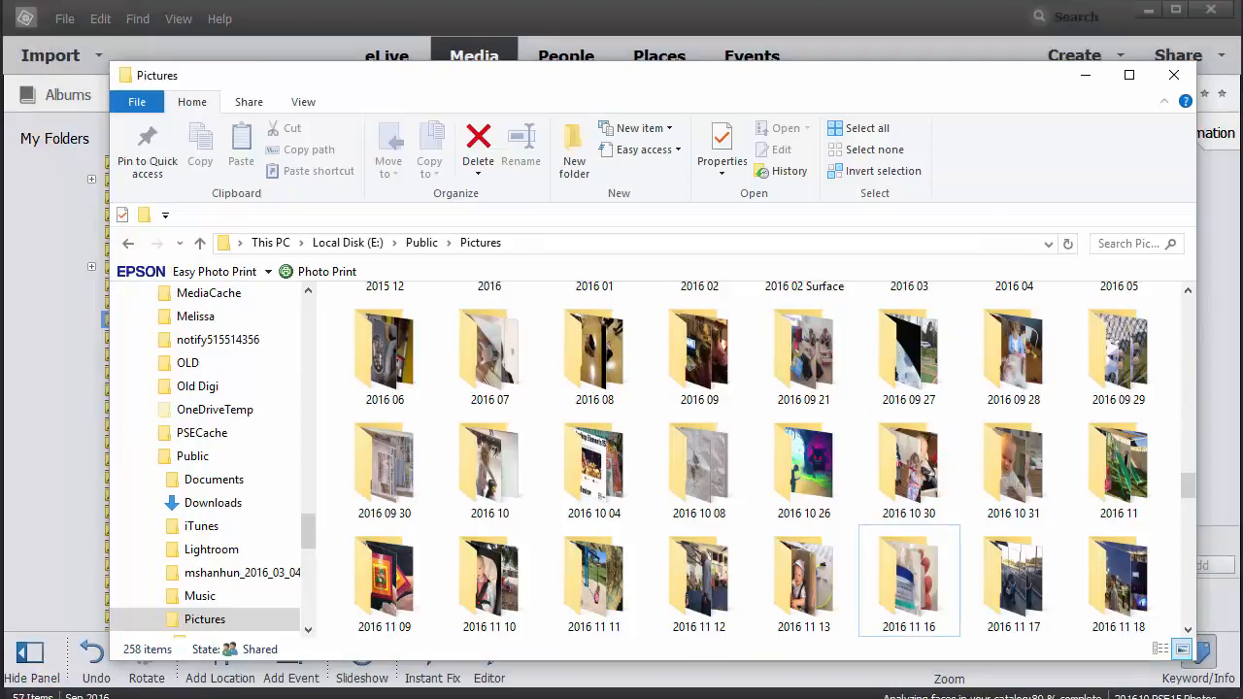
{"action": "left_click", "coordinate": [718, 388]}
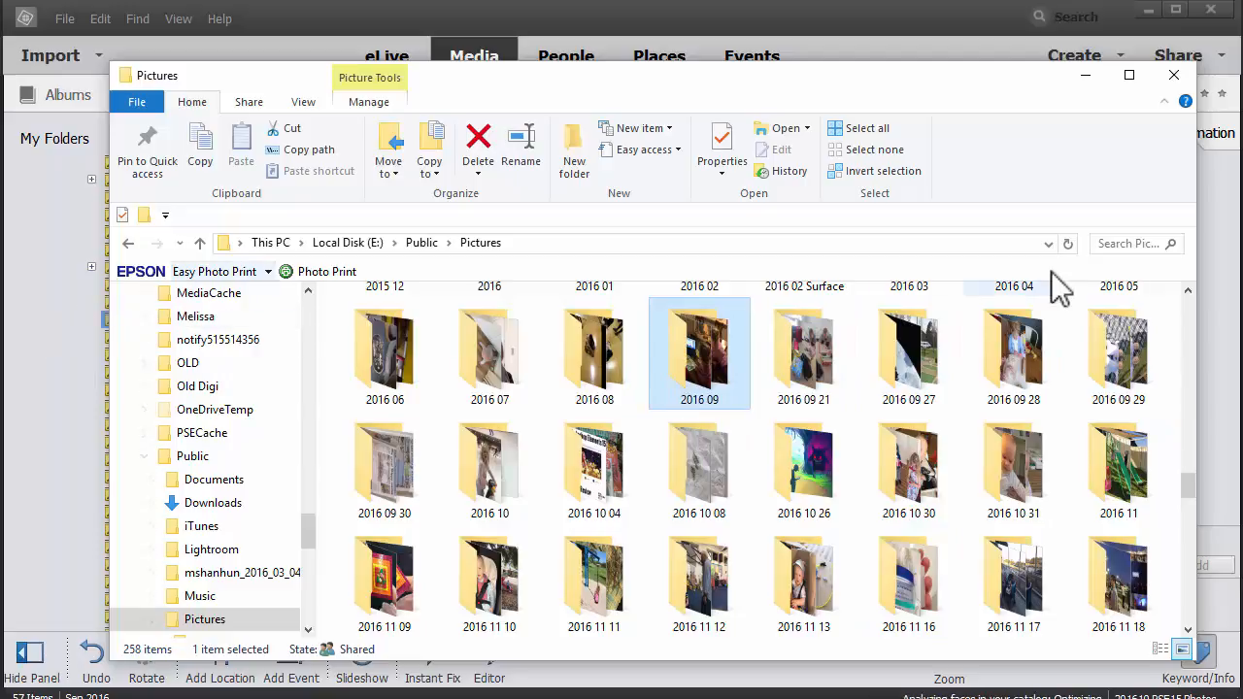
{"action": "left_click", "coordinate": [1068, 243]}
{"action": "left_click", "coordinate": [925, 582]}
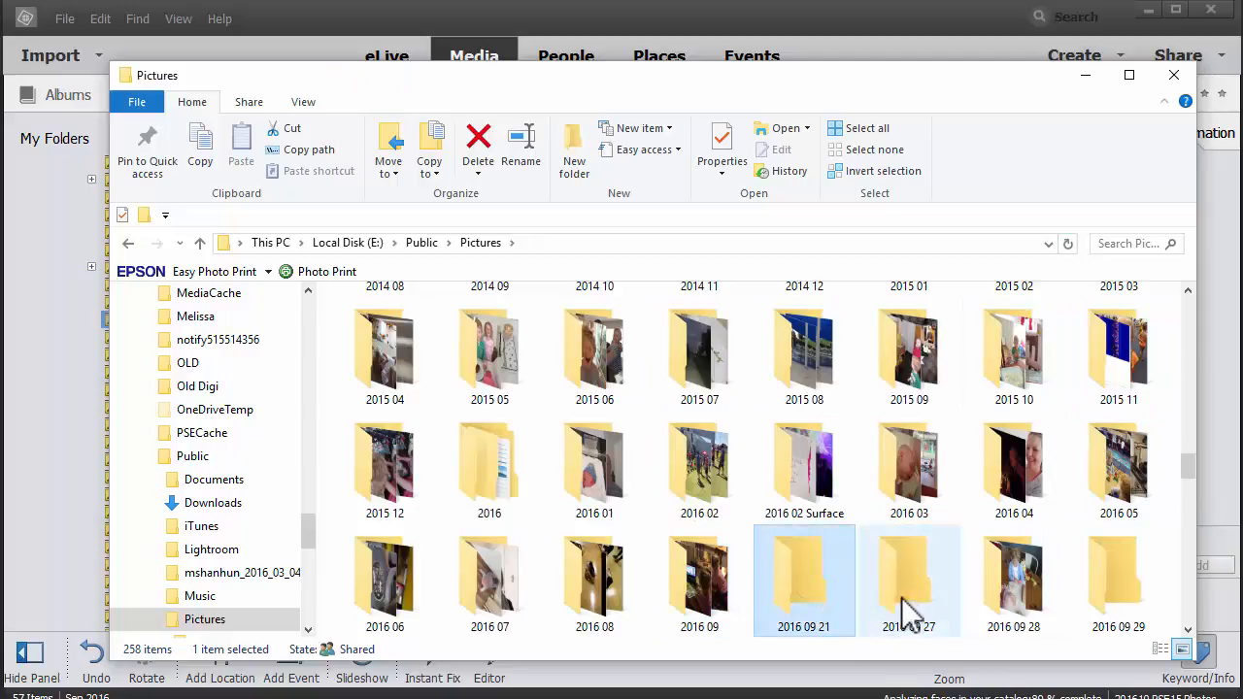
{"action": "left_click", "coordinate": [1007, 604]}
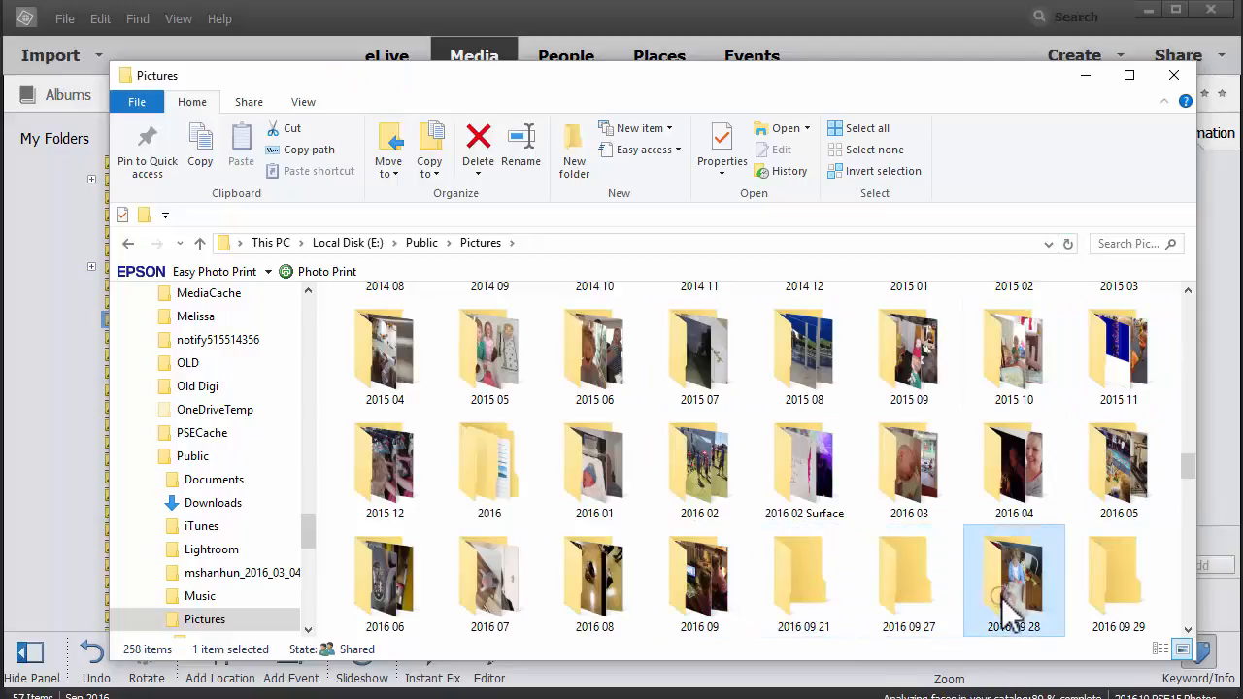
Step: Back in Elements Organizer, move the whole 2016 09 28 folder into the 2016 09 folder
{"action": "left_click", "coordinate": [65, 445]}
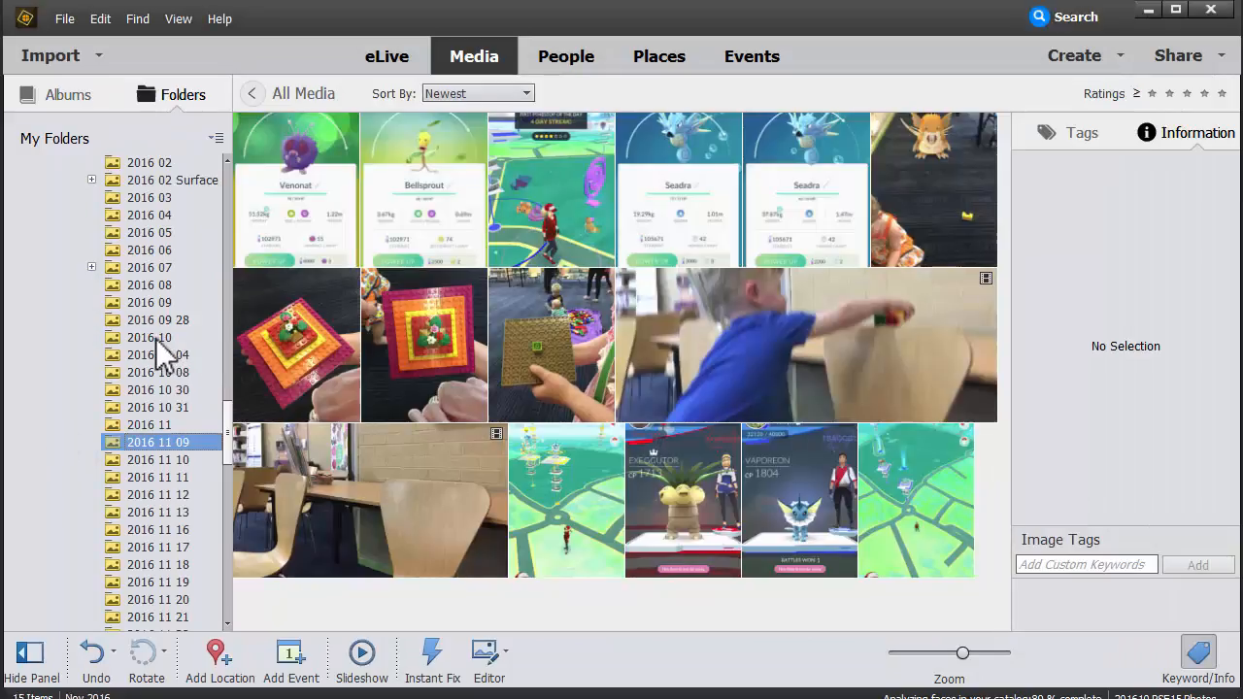
{"action": "left_click", "coordinate": [199, 318]}
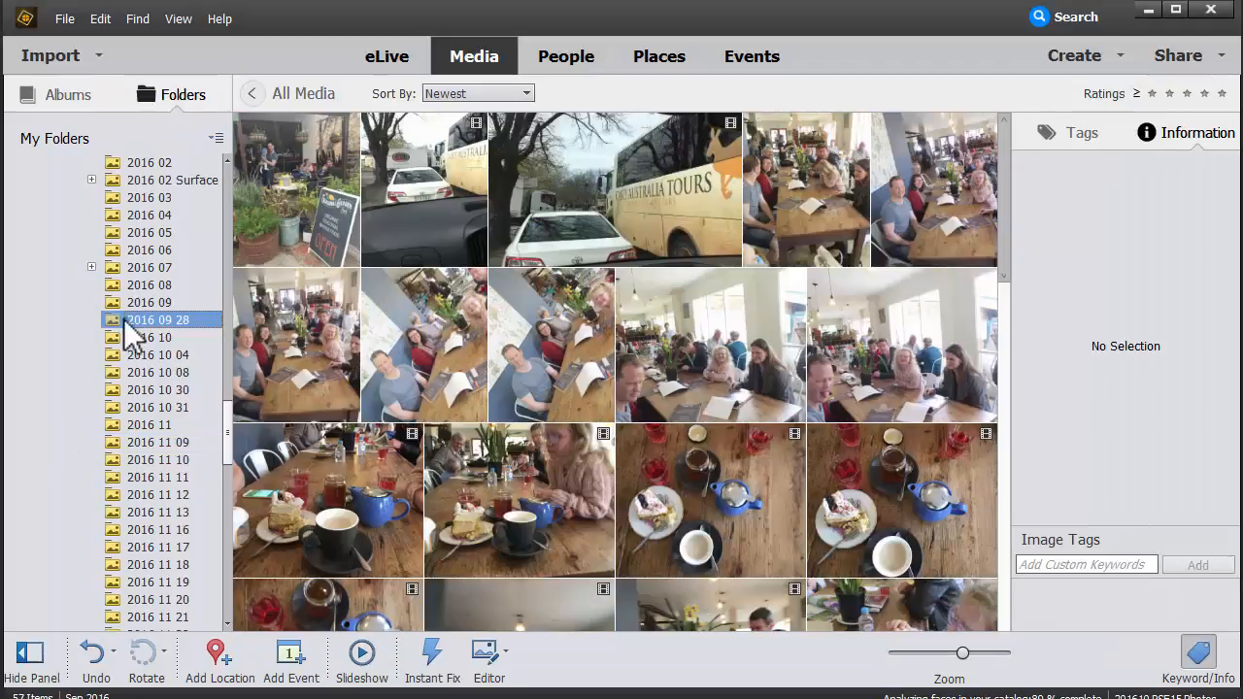
{"action": "left_click_drag", "start_coordinate": [117, 300], "coordinate": [119, 302]}
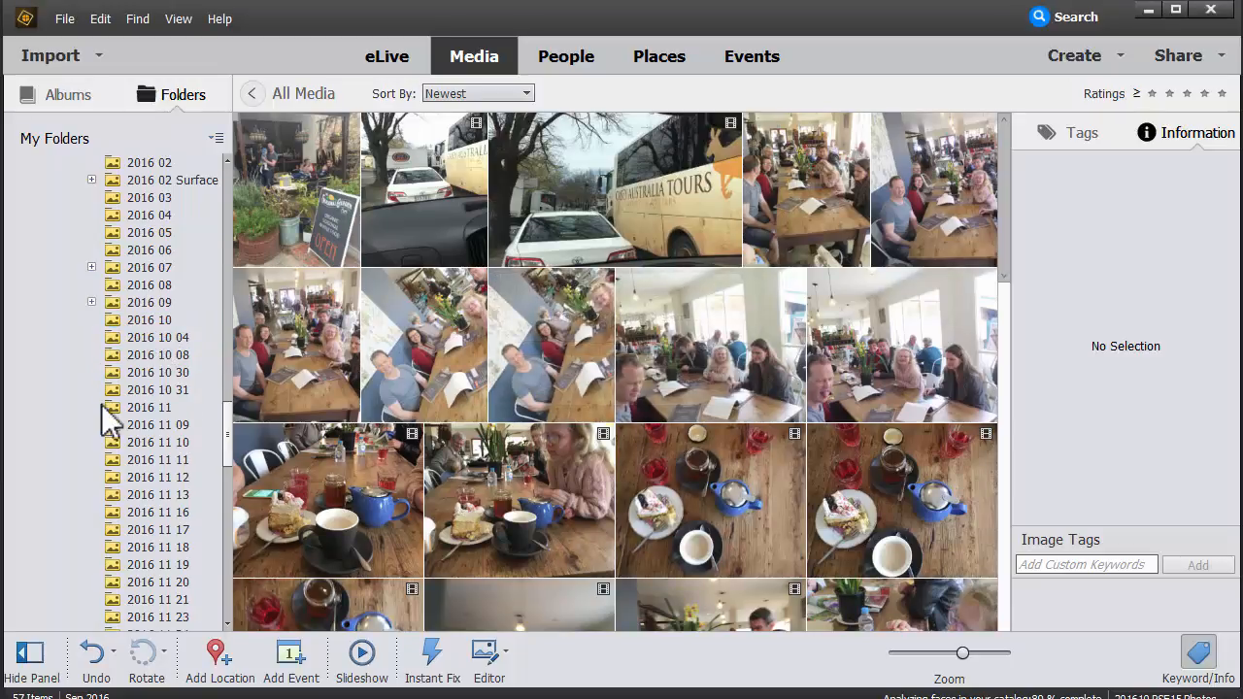
Step: Expand the 2016 09 folder and move all media from its 2016 09 28 subfolder directly into 2016 09
{"action": "left_click", "coordinate": [92, 302]}
{"action": "left_click", "coordinate": [158, 321]}
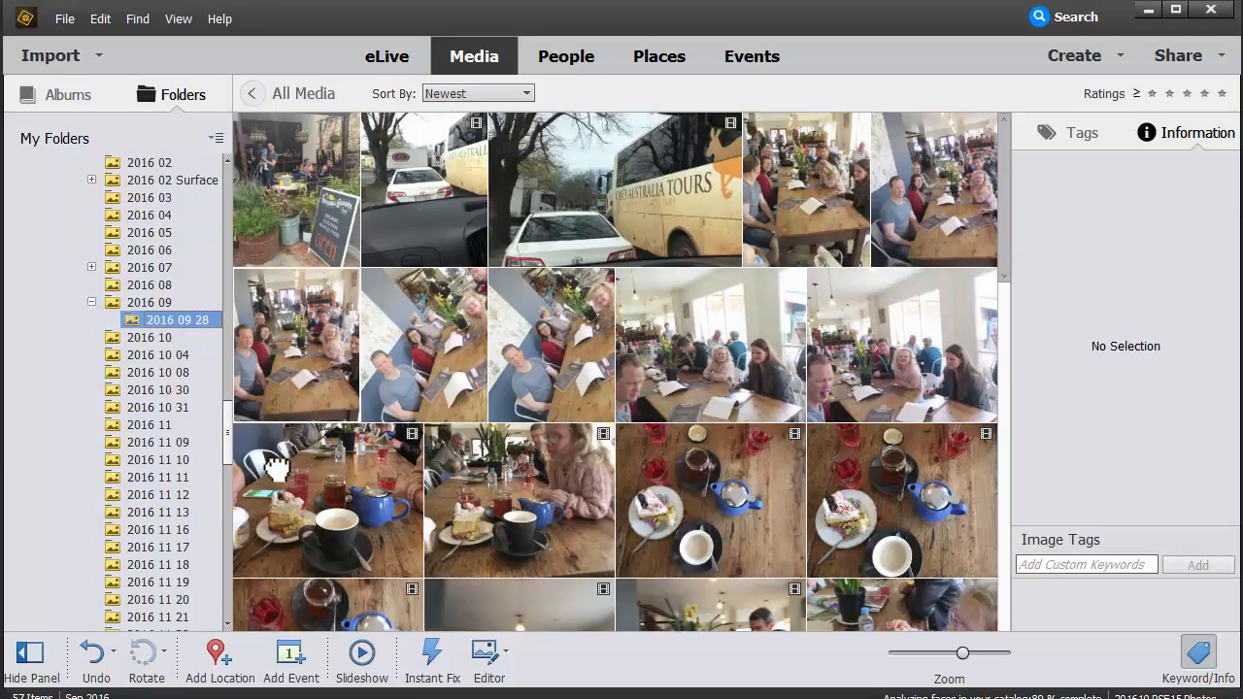
{"action": "left_click", "coordinate": [335, 383]}
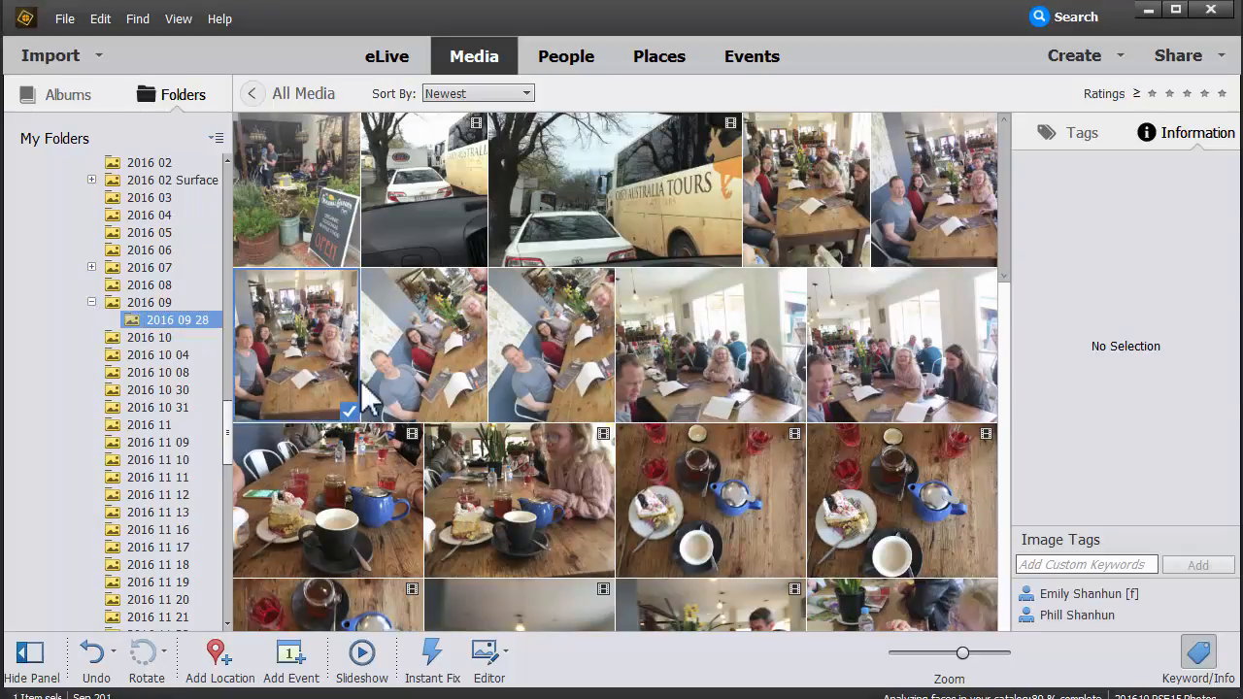
{"action": "key", "text": "ctrl+a"}
{"action": "left_click_drag", "start_coordinate": [320, 389], "coordinate": [152, 312]}
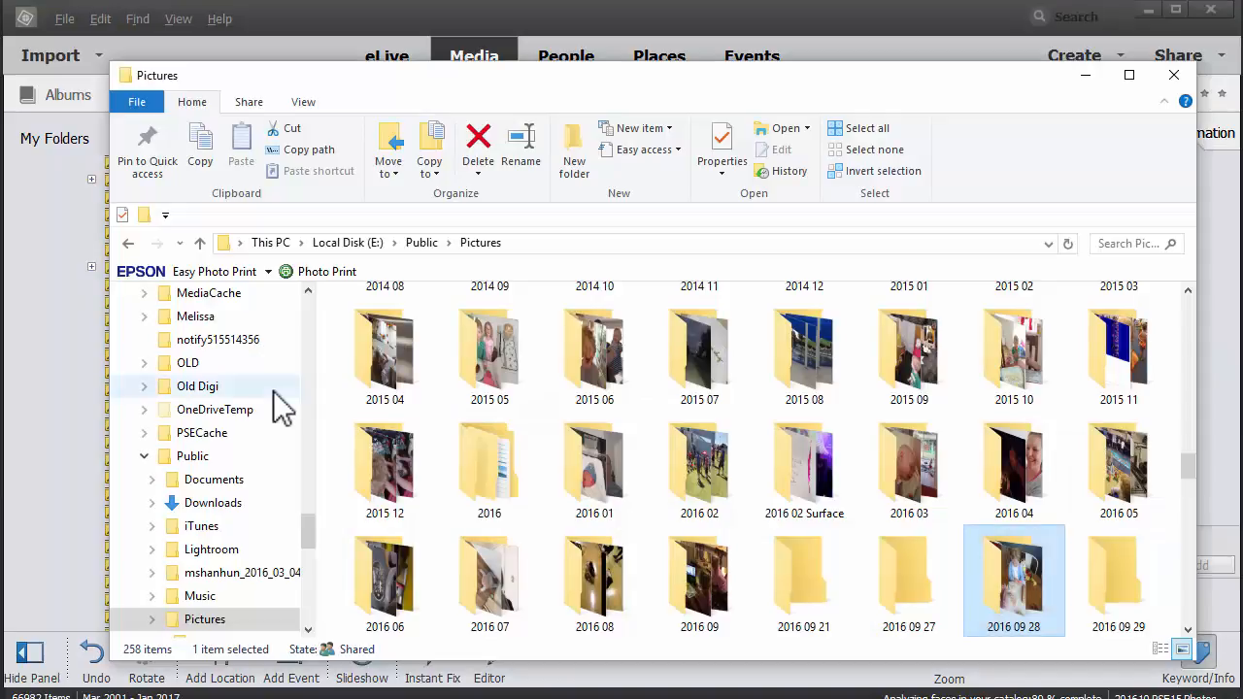
Step: In File Explorer's Pictures folder, delete the emptied 2016 09 21, 2016 09 27 and 2016 09 29 folders
{"action": "left_click", "coordinate": [805, 602]}
{"action": "left_click", "coordinate": [916, 602], "text": "ctrl"}
{"action": "left_click", "coordinate": [1091, 589], "text": "ctrl"}
{"action": "key", "text": "Delete"}
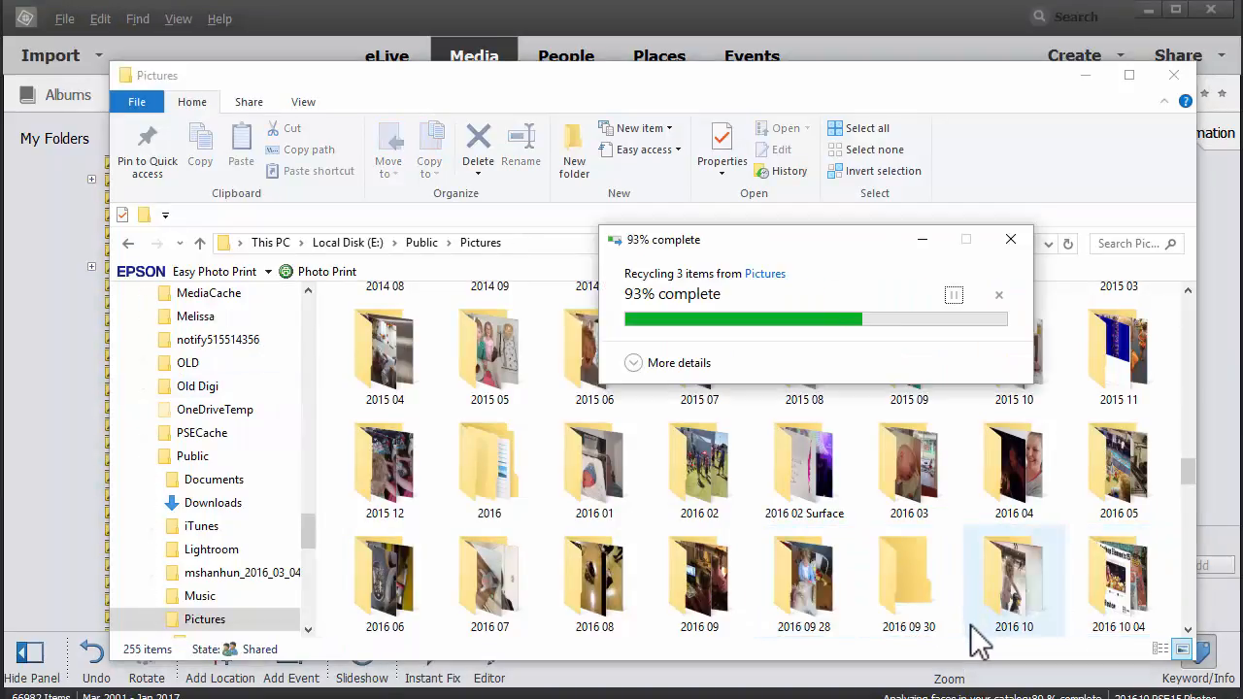
Step: Open the 2016 09 folder in File Explorer and delete its emptied 2016 09 28 subfolder
{"action": "double_click", "coordinate": [699, 611]}
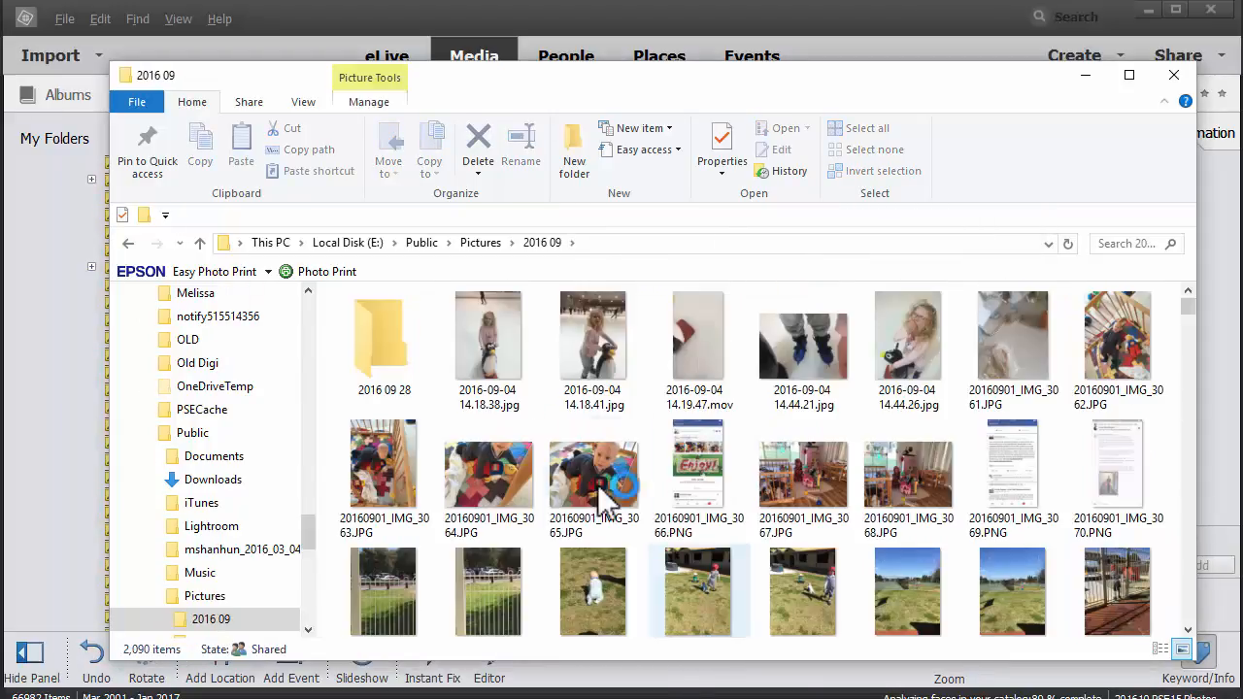
{"action": "left_click", "coordinate": [384, 350]}
{"action": "key", "text": "Delete"}
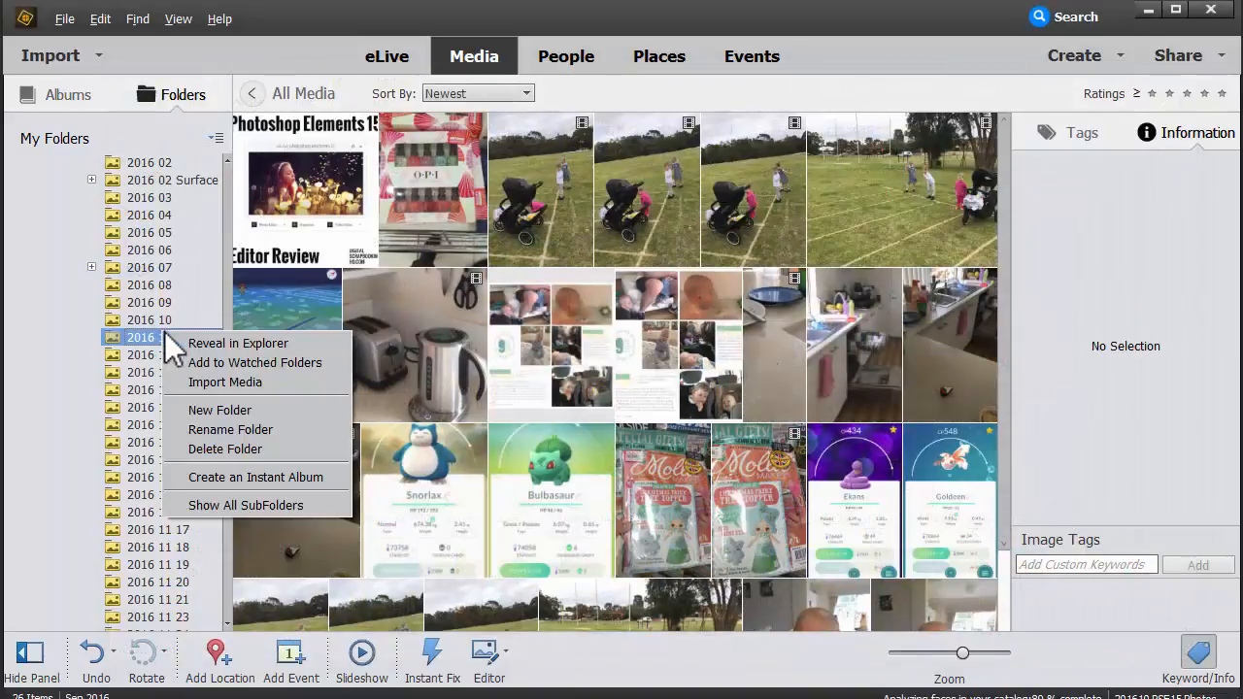
Step: In Elements Organizer, try to rename the 2016 10 04 folder as 2016 10 and dismiss the error
{"action": "right_click", "coordinate": [162, 334]}
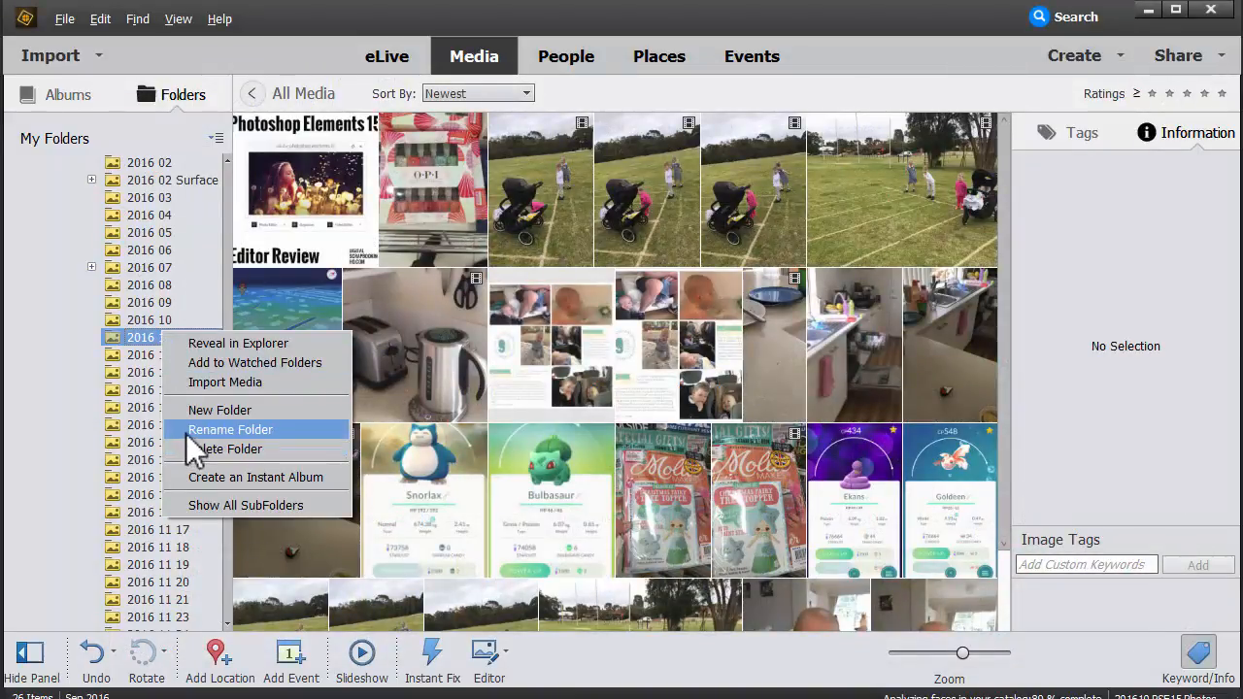
{"action": "left_click", "coordinate": [187, 433]}
{"action": "left_click", "coordinate": [160, 337]}
{"action": "key", "text": "Delete"}
{"action": "key", "text": "Delete"}
{"action": "key", "text": "Return"}
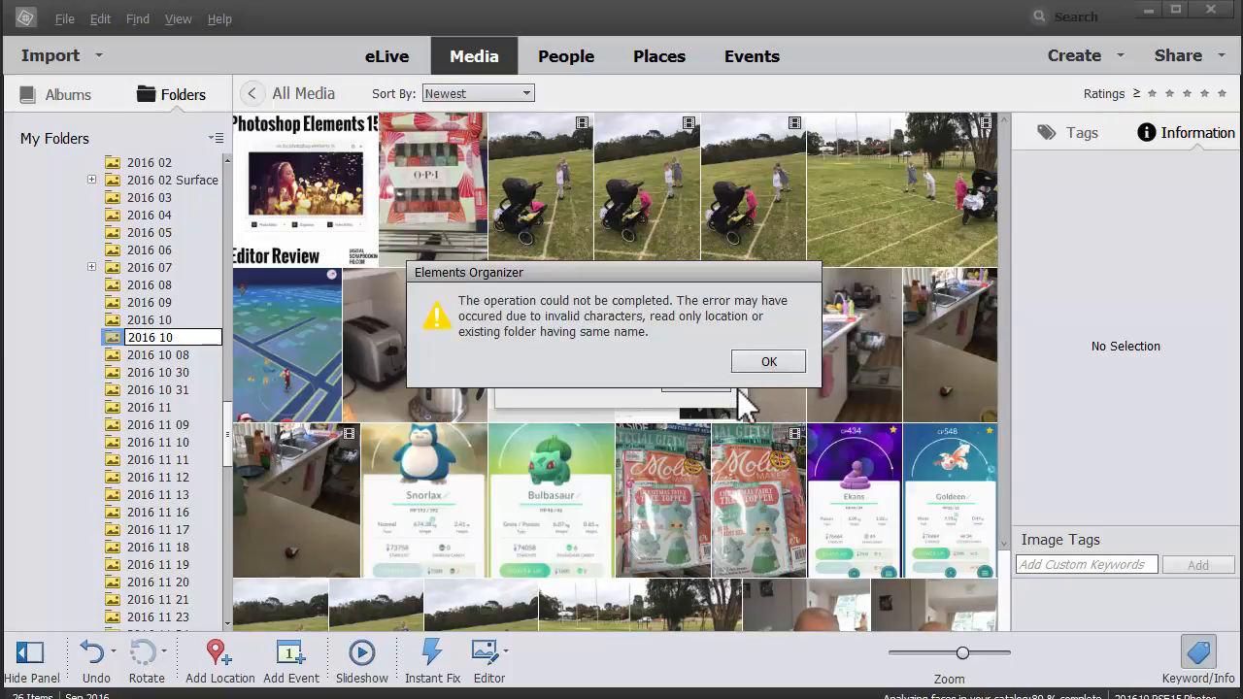
{"action": "left_click", "coordinate": [788, 367]}
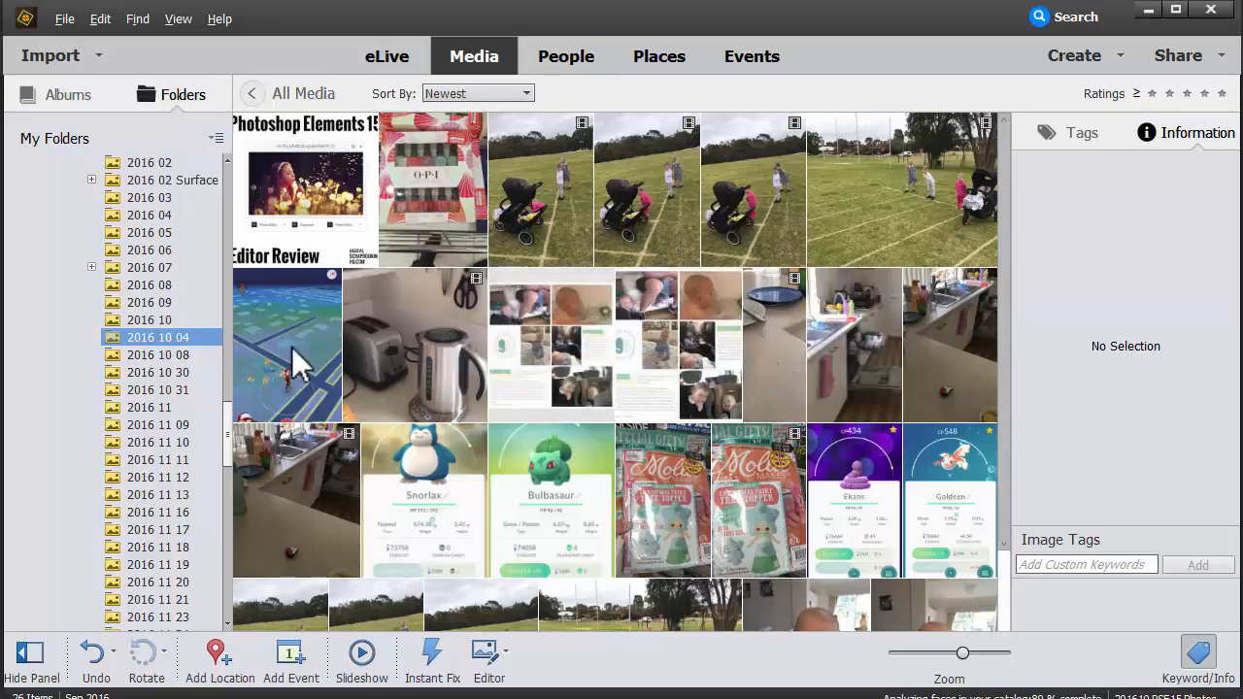
Step: Rename the 2016 10 04 folder as 2016 10 test
{"action": "right_click", "coordinate": [179, 341]}
{"action": "left_click", "coordinate": [255, 440]}
{"action": "key", "text": "End"}
{"action": "key", "text": "BackSpace"}
{"action": "type", "text": "test"}
{"action": "key", "text": "Return"}
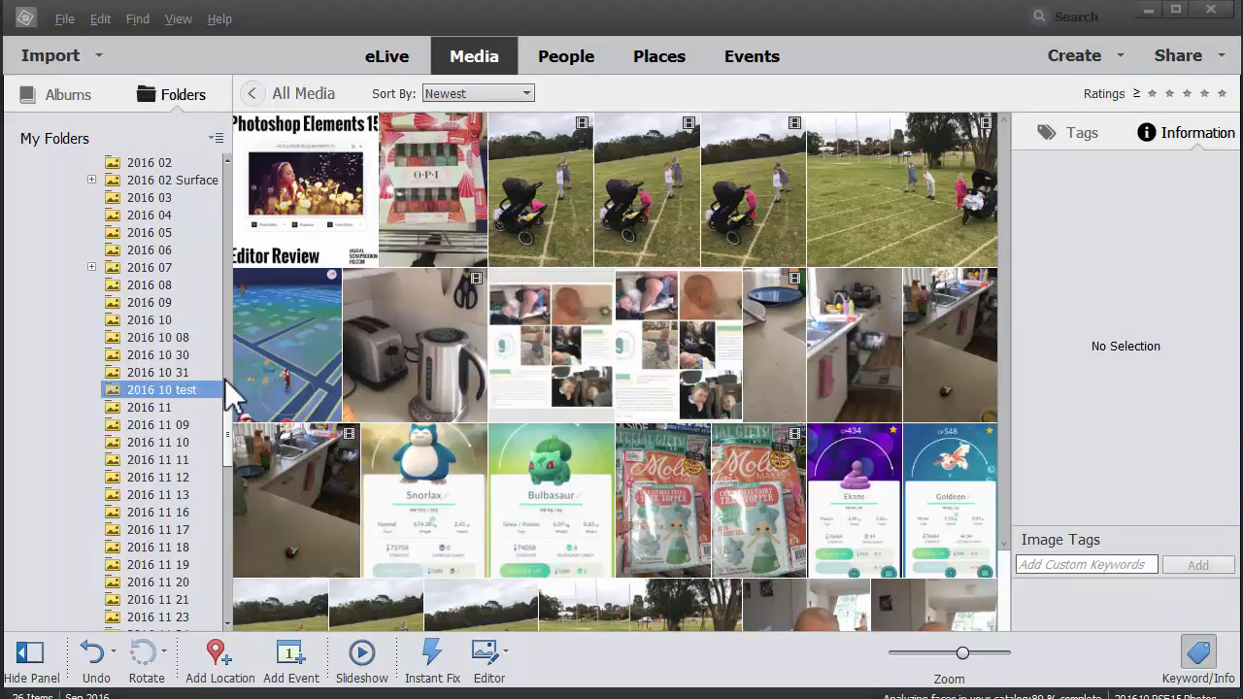
Step: Switch to File Explorer, refresh Pictures, and check the renamed folder among the October 2016 folders
{"action": "key", "text": "alt+Tab"}
{"action": "left_click", "coordinate": [1067, 243]}
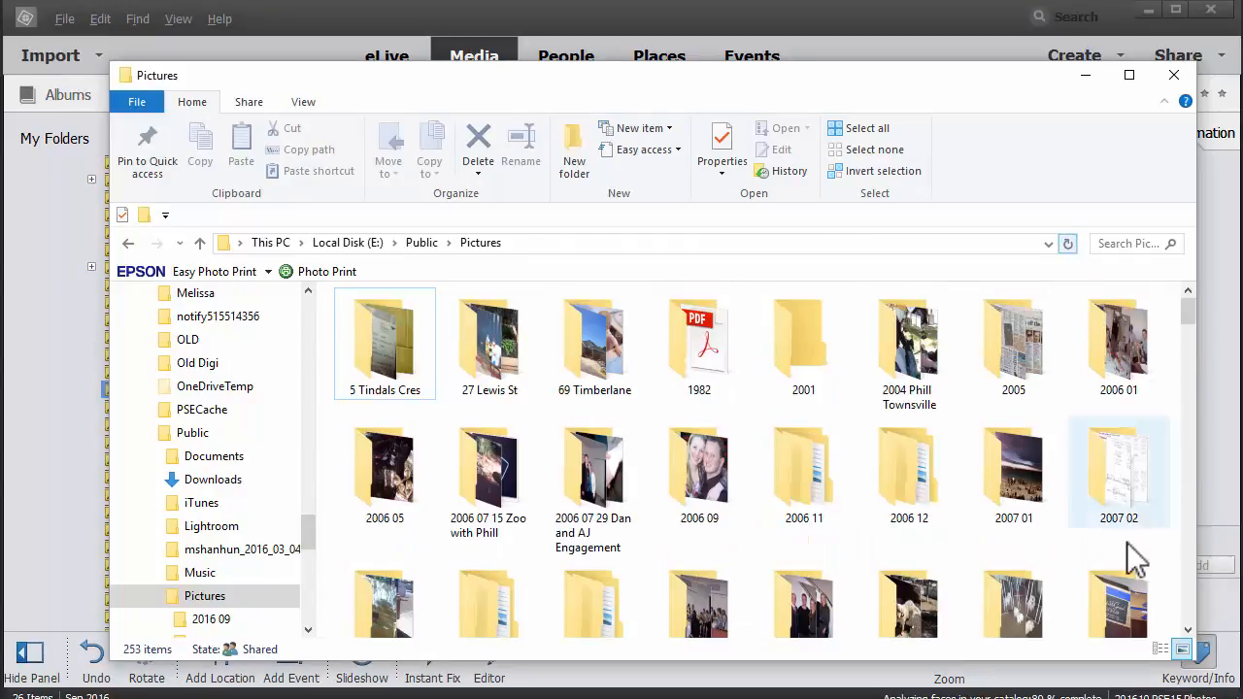
{"action": "left_click_drag", "start_coordinate": [1192, 320], "coordinate": [1198, 475]}
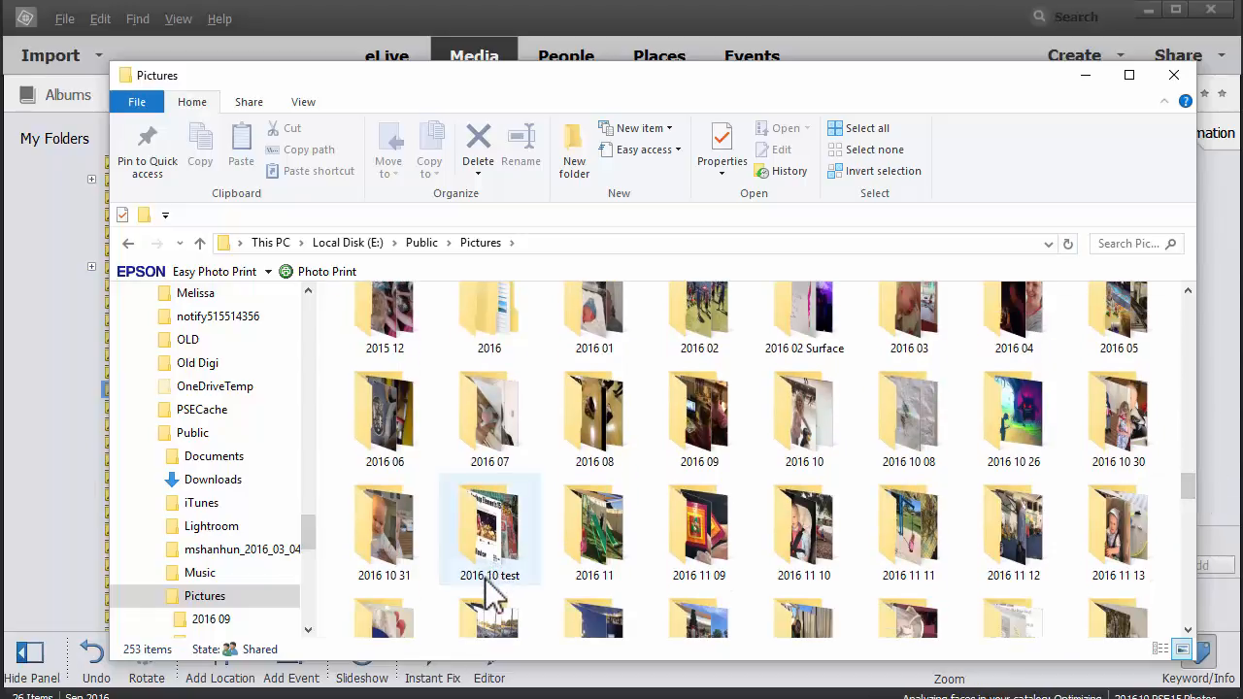
{"action": "left_click", "coordinate": [491, 585]}
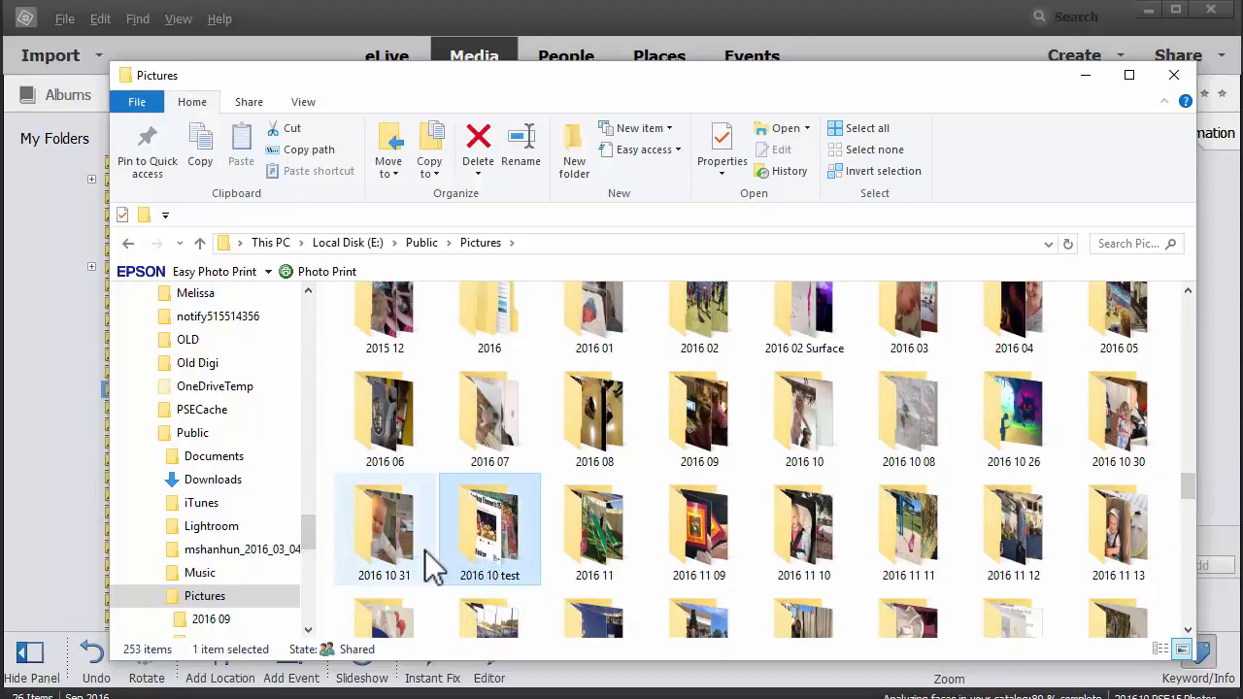
Step: Back in Elements Organizer, move all media from the 2016 10 test folder into 2016 10
{"action": "left_click", "coordinate": [6, 494]}
{"action": "left_click", "coordinate": [167, 388]}
{"action": "left_click", "coordinate": [306, 377]}
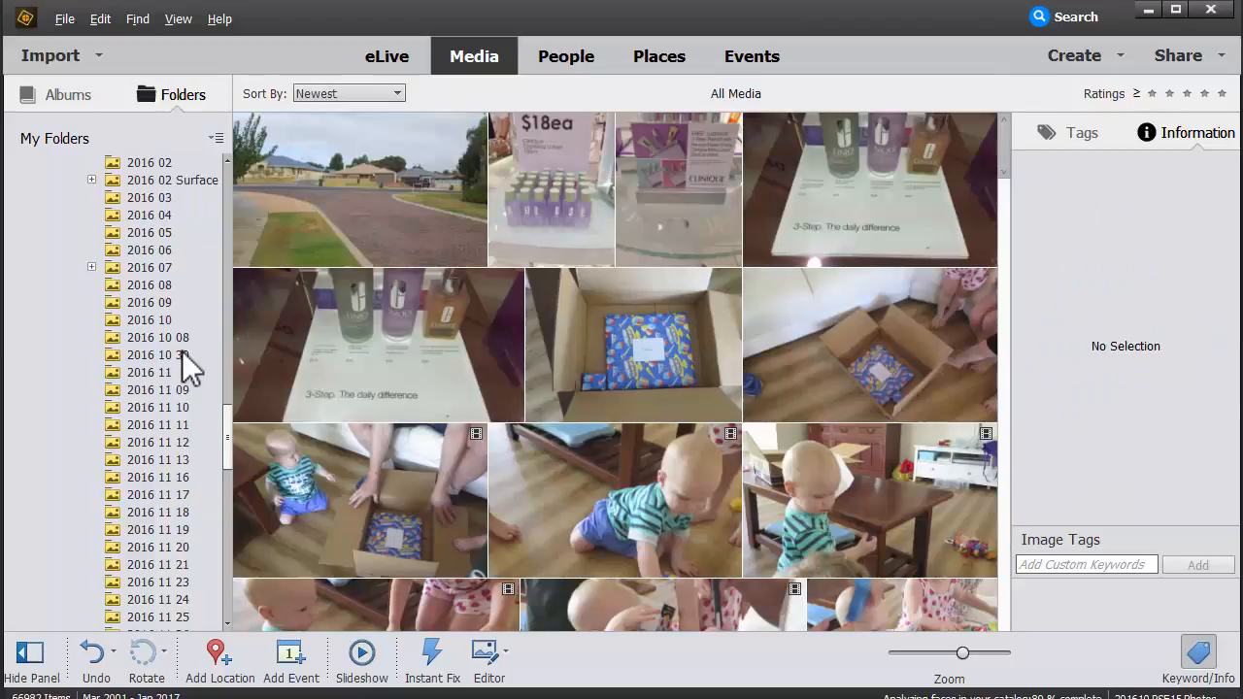
Step: Move all media from the 2016 10 30 and 2016 10 08 folders into the 2016 10 folder
{"action": "left_click", "coordinate": [181, 353]}
{"action": "left_click", "coordinate": [271, 377]}
{"action": "key", "text": "ctrl+a"}
{"action": "left_click_drag", "start_coordinate": [283, 374], "coordinate": [171, 318]}
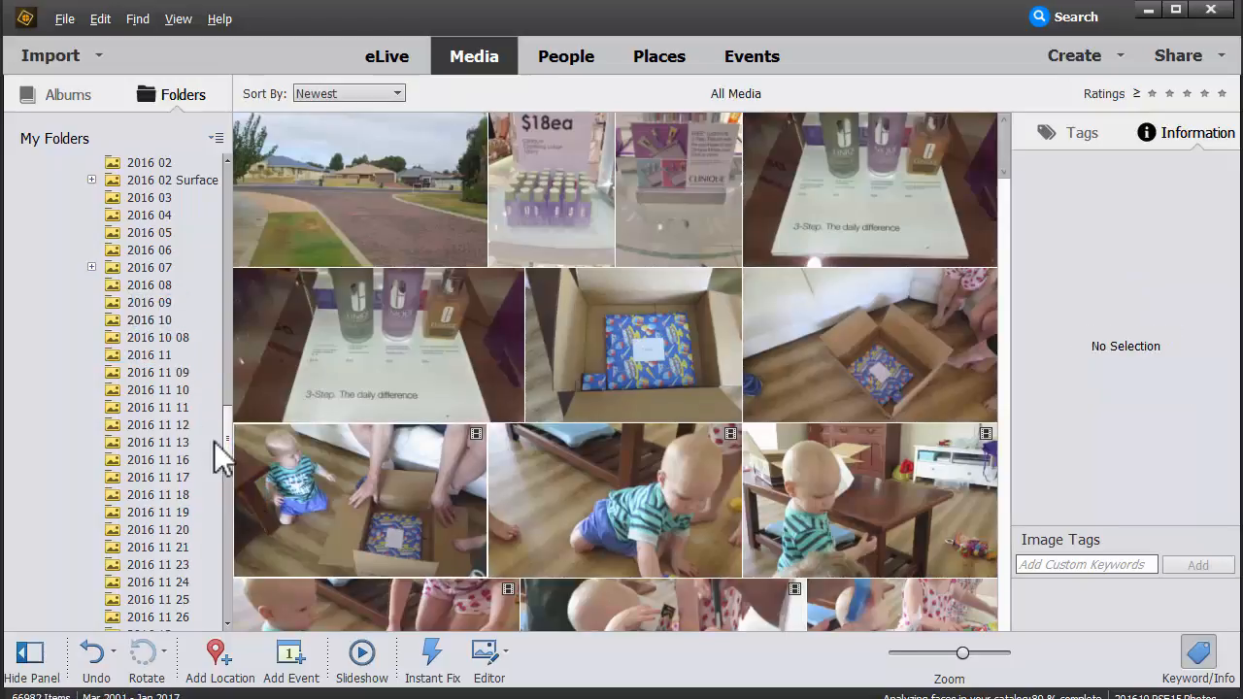
{"action": "left_click", "coordinate": [153, 337]}
{"action": "left_click", "coordinate": [283, 409]}
{"action": "key", "text": "ctrl+a"}
{"action": "left_click_drag", "start_coordinate": [285, 405], "coordinate": [185, 314]}
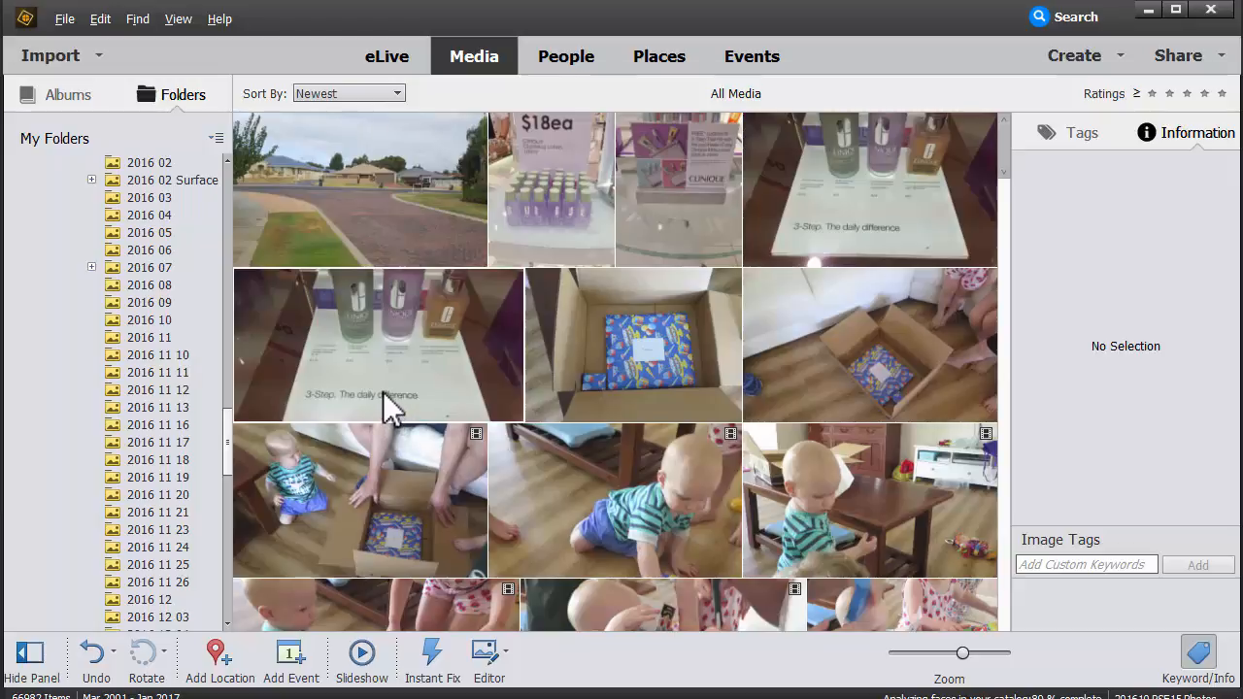
Step: Start reconnecting all missing files in the catalog and choose to browse for them manually
{"action": "left_click", "coordinate": [637, 390]}
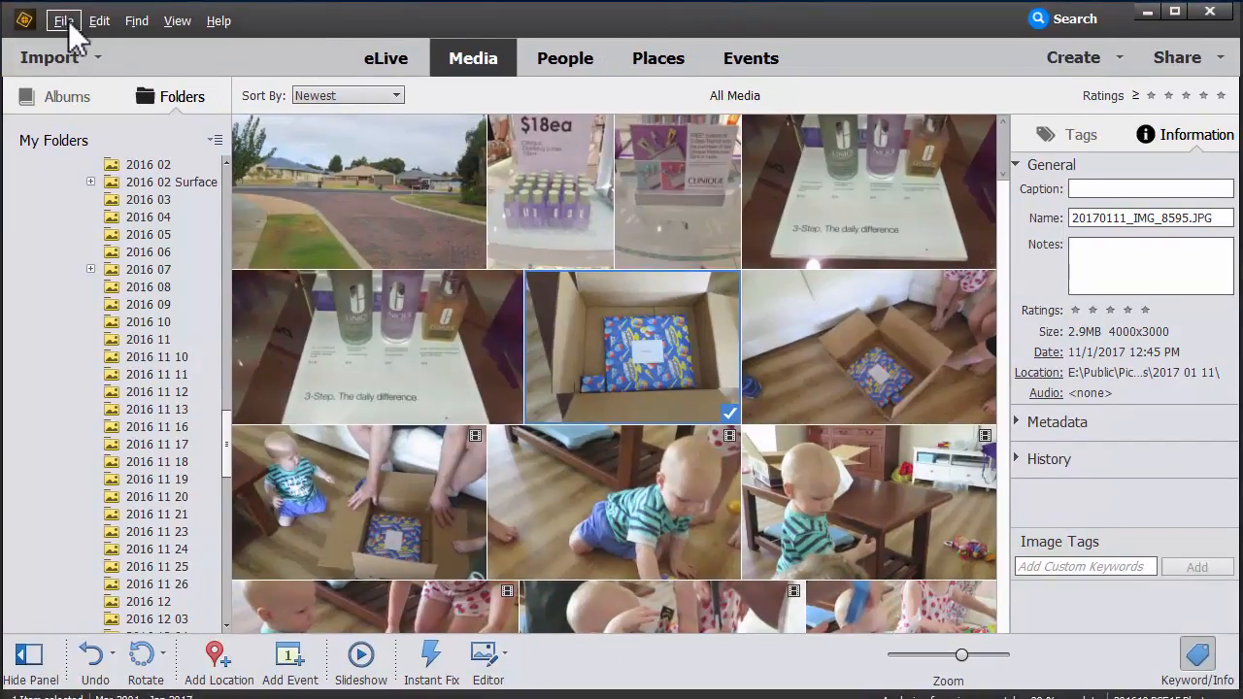
{"action": "left_click", "coordinate": [66, 20]}
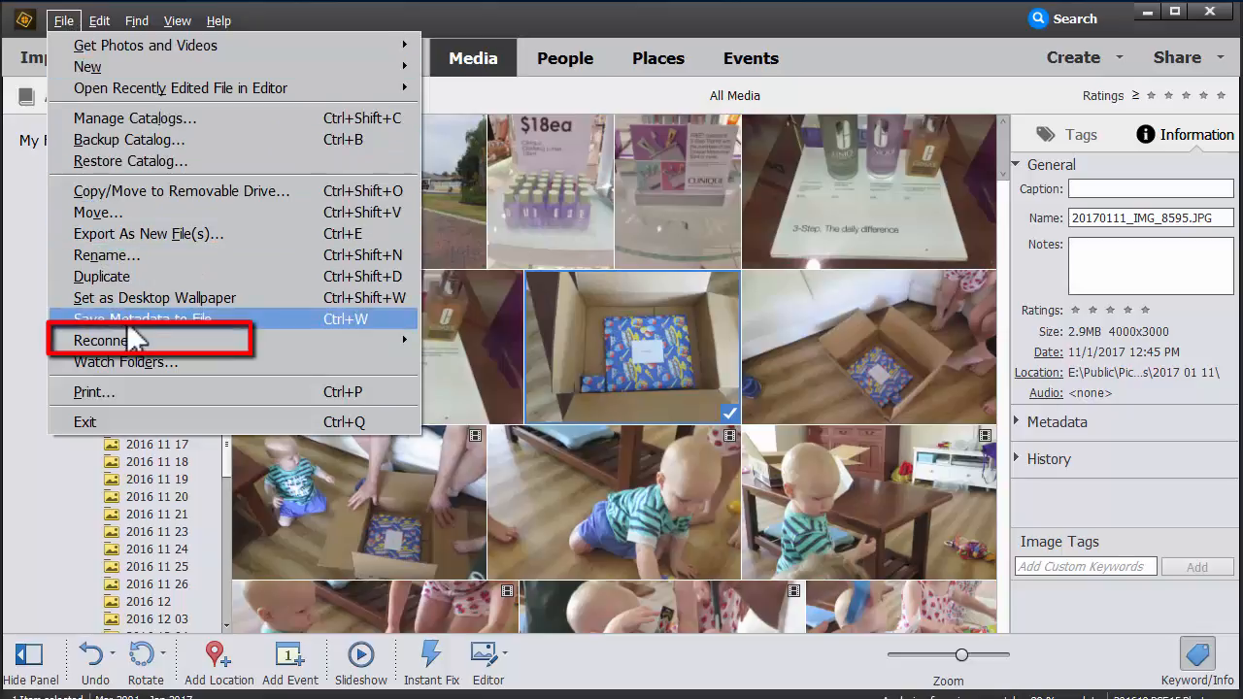
{"action": "mouse_move", "coordinate": [136, 347]}
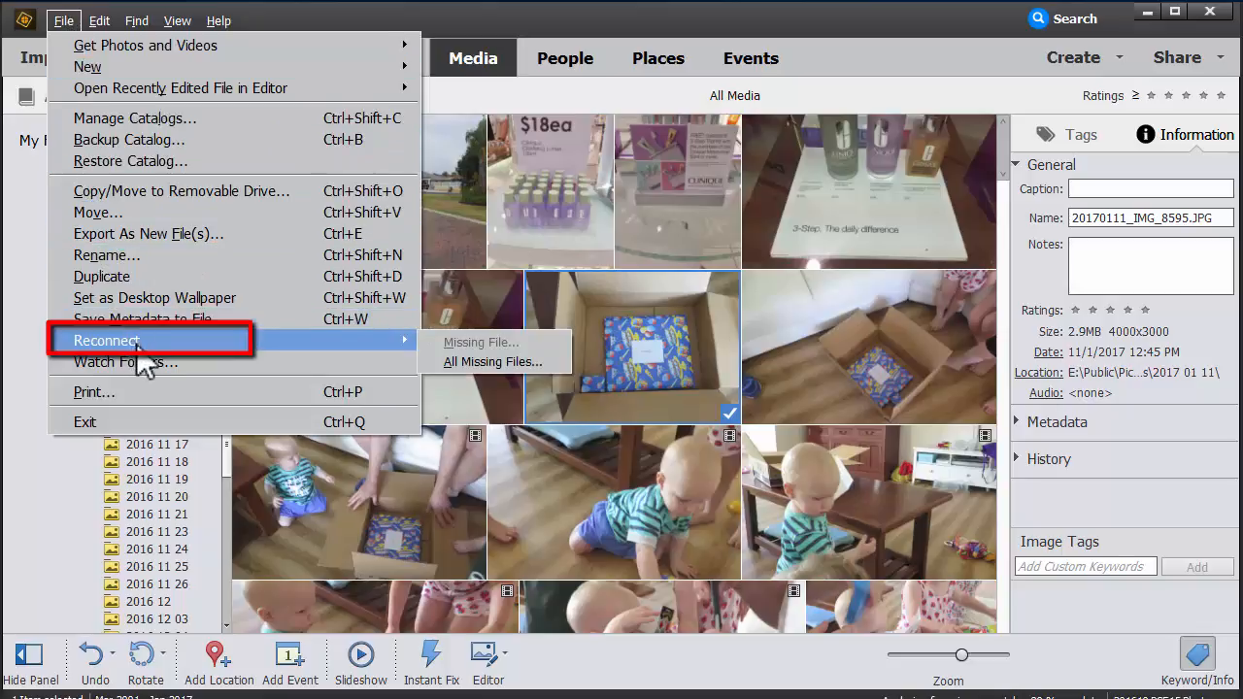
{"action": "left_click", "coordinate": [458, 374]}
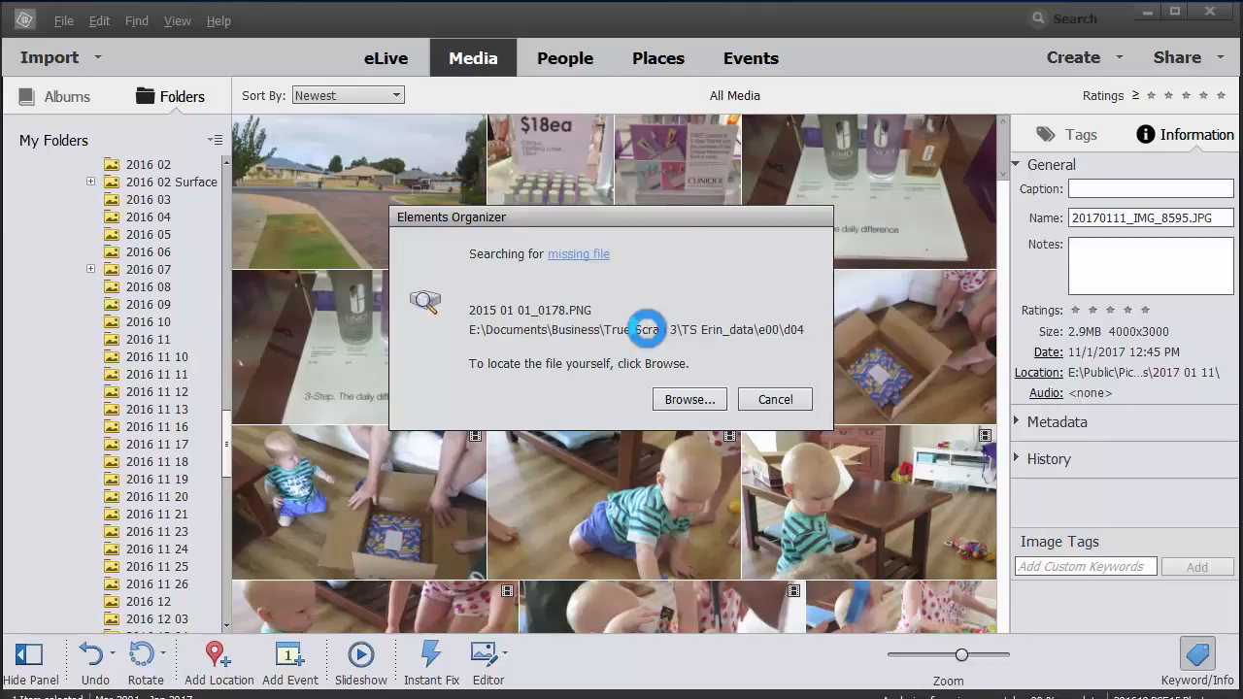
{"action": "left_click", "coordinate": [689, 400]}
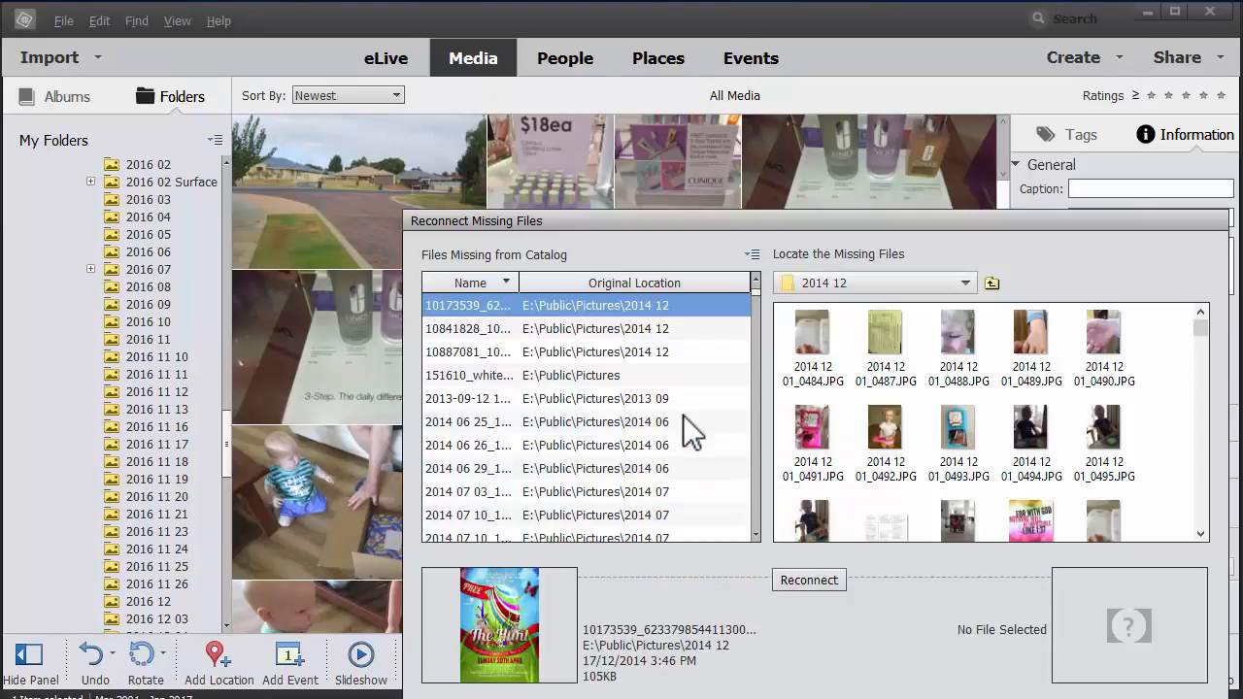
{"action": "left_click_drag", "start_coordinate": [726, 227], "coordinate": [659, 134]}
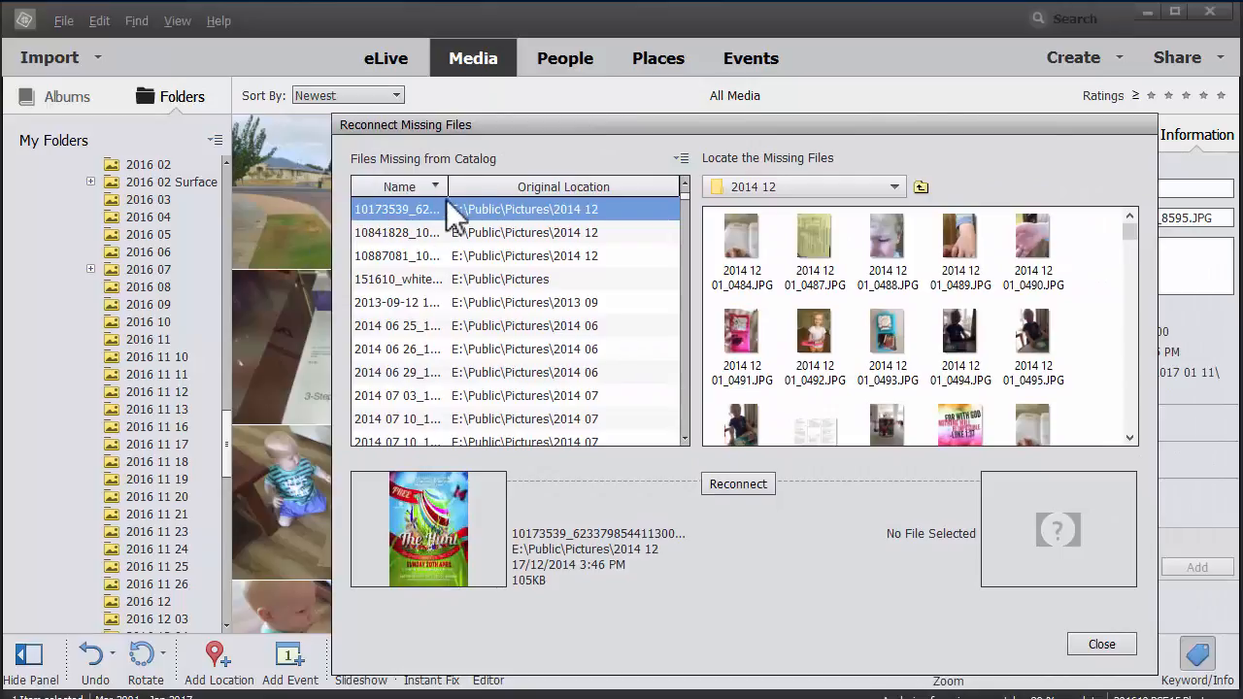
Step: Select the missing file 2014 06 25_1777.JPG and open the 2014 06 folder inside Pictures to locate it
{"action": "left_click", "coordinate": [411, 326]}
{"action": "left_click", "coordinate": [897, 186]}
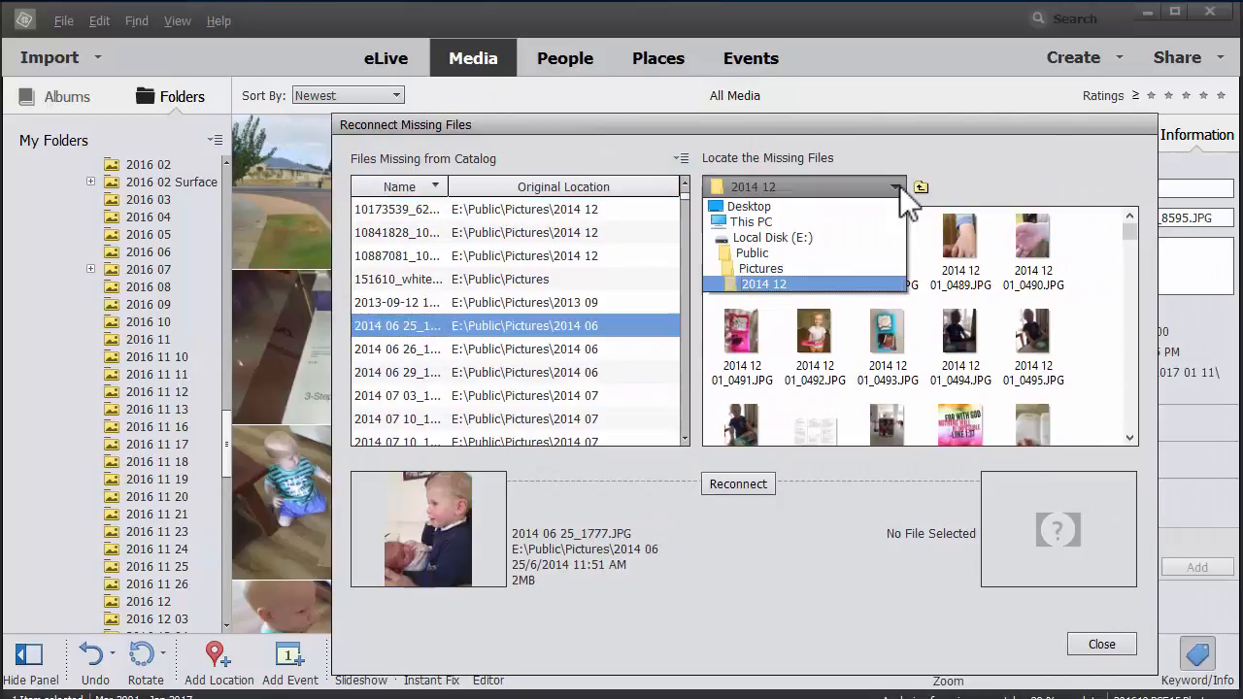
{"action": "left_click", "coordinate": [760, 268]}
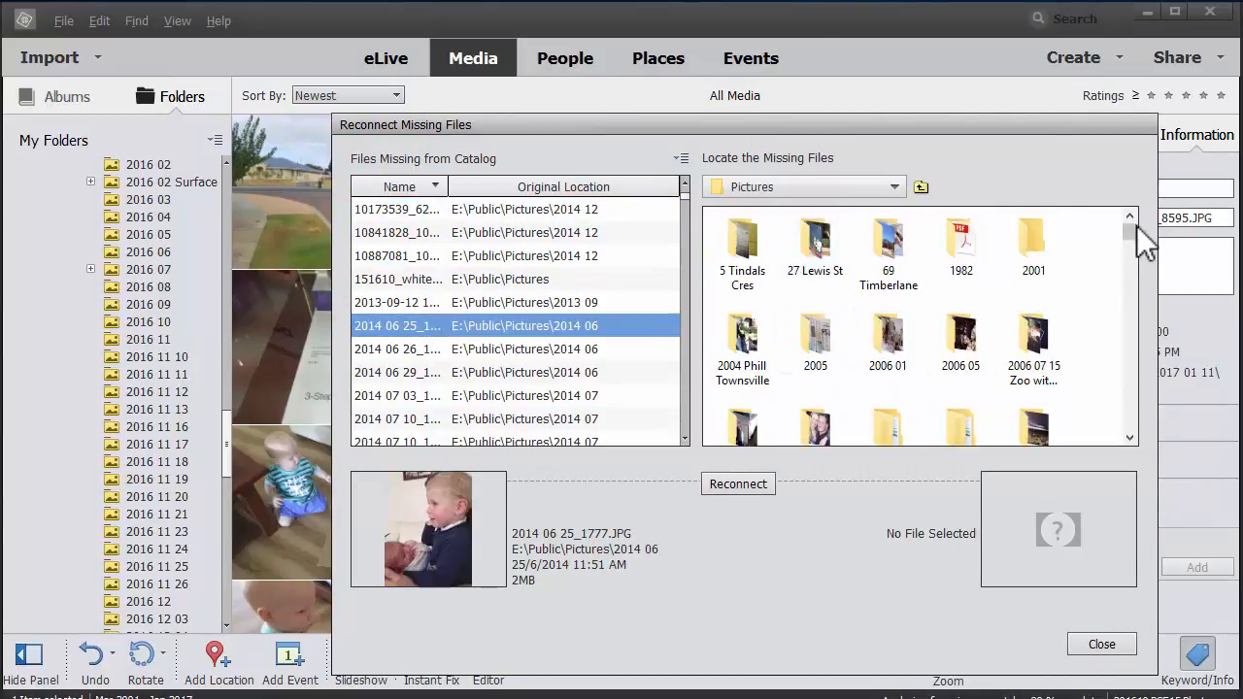
{"action": "scroll", "coordinate": [1133, 228], "scroll_direction": "down", "scroll_amount": 5}
{"action": "double_click", "coordinate": [957, 340]}
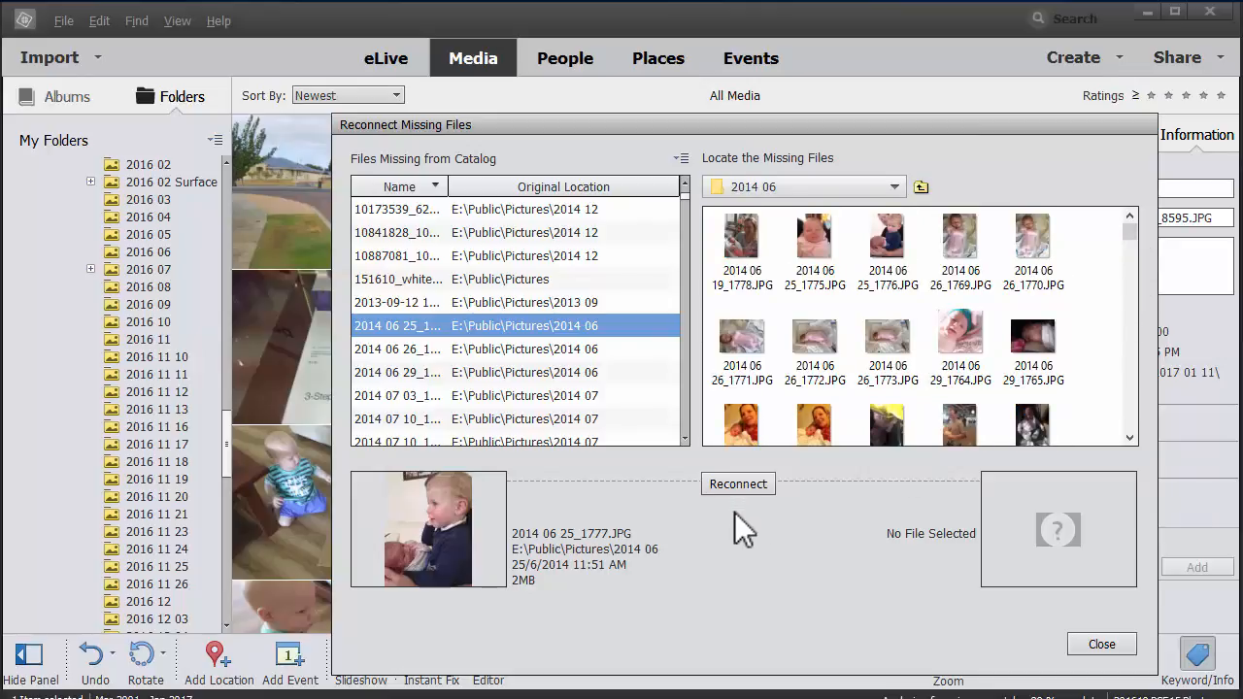
Step: Match the missing photo with IMG_4328.JPG in the 2014 06 folder and reconnect it
{"action": "left_click", "coordinate": [807, 342]}
{"action": "left_click_drag", "start_coordinate": [1130, 231], "coordinate": [1136, 449]}
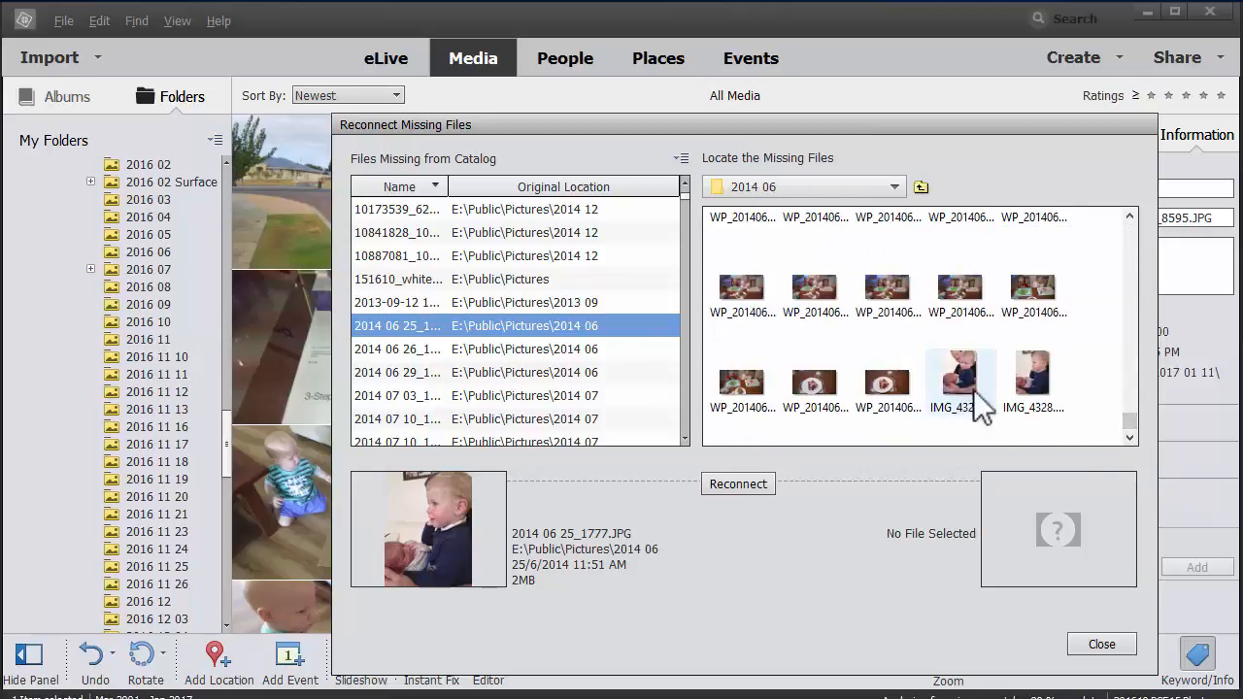
{"action": "left_click", "coordinate": [1030, 388]}
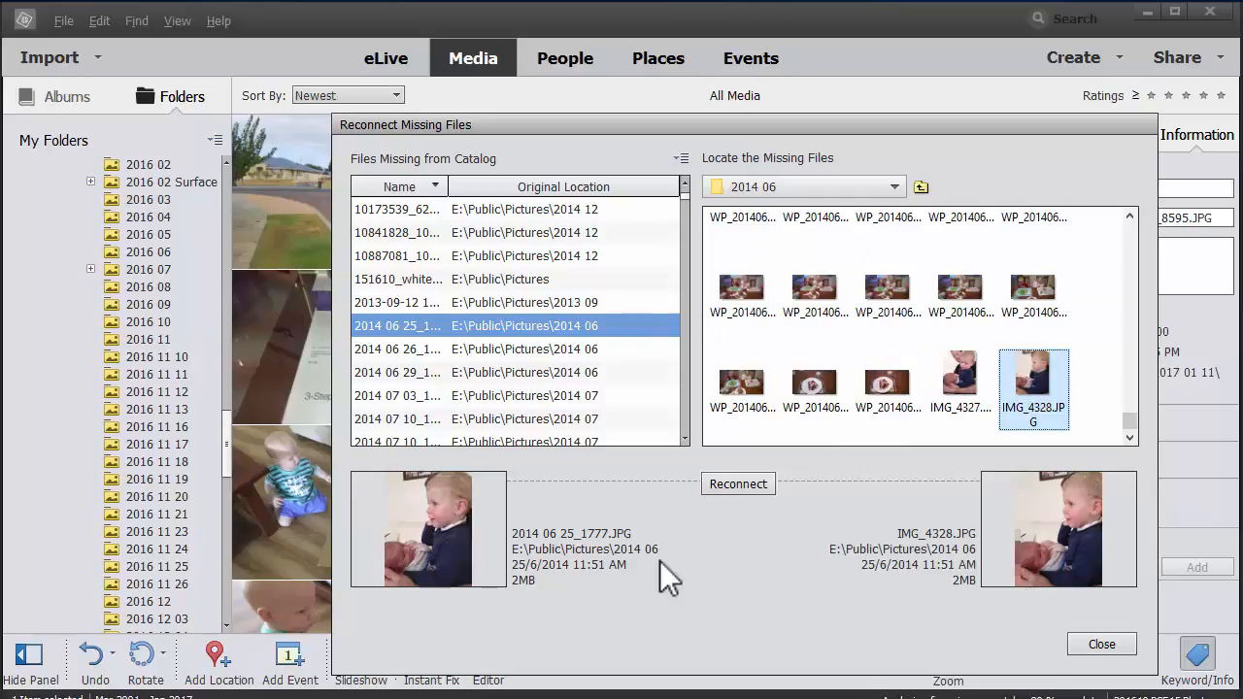
{"action": "left_click", "coordinate": [734, 481]}
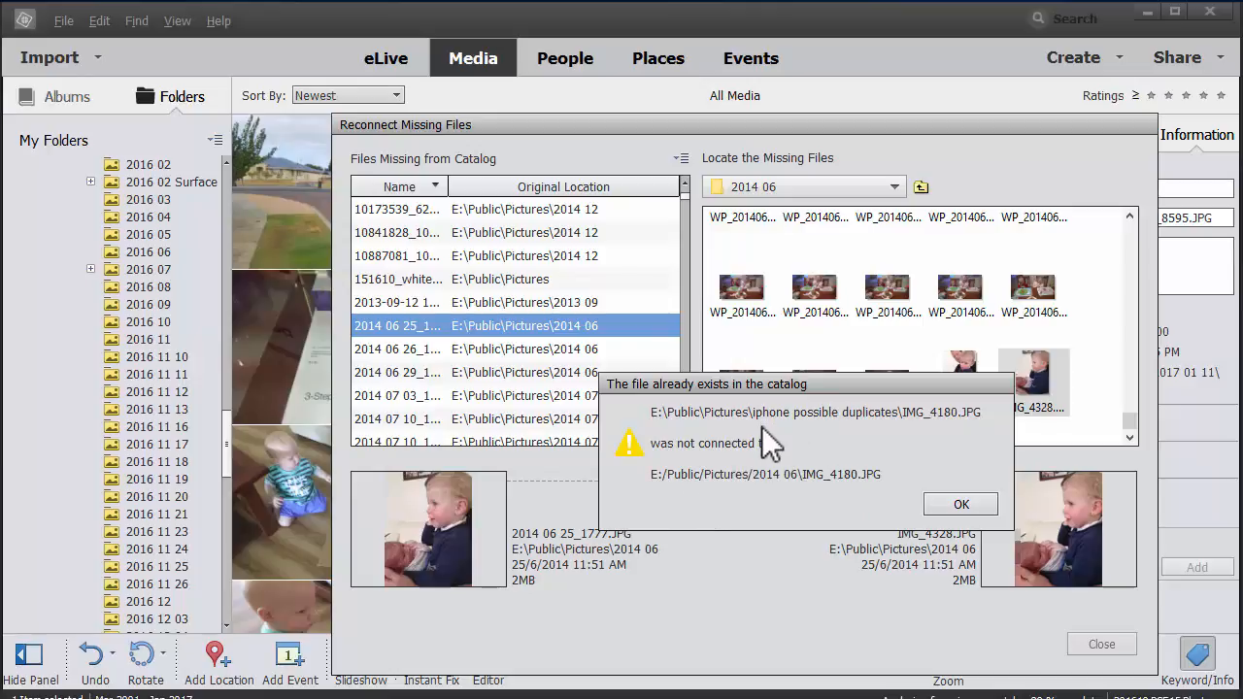
Step: Dismiss all the notices about 2014 06 files that already exist in the catalog
{"action": "left_click", "coordinate": [945, 506]}
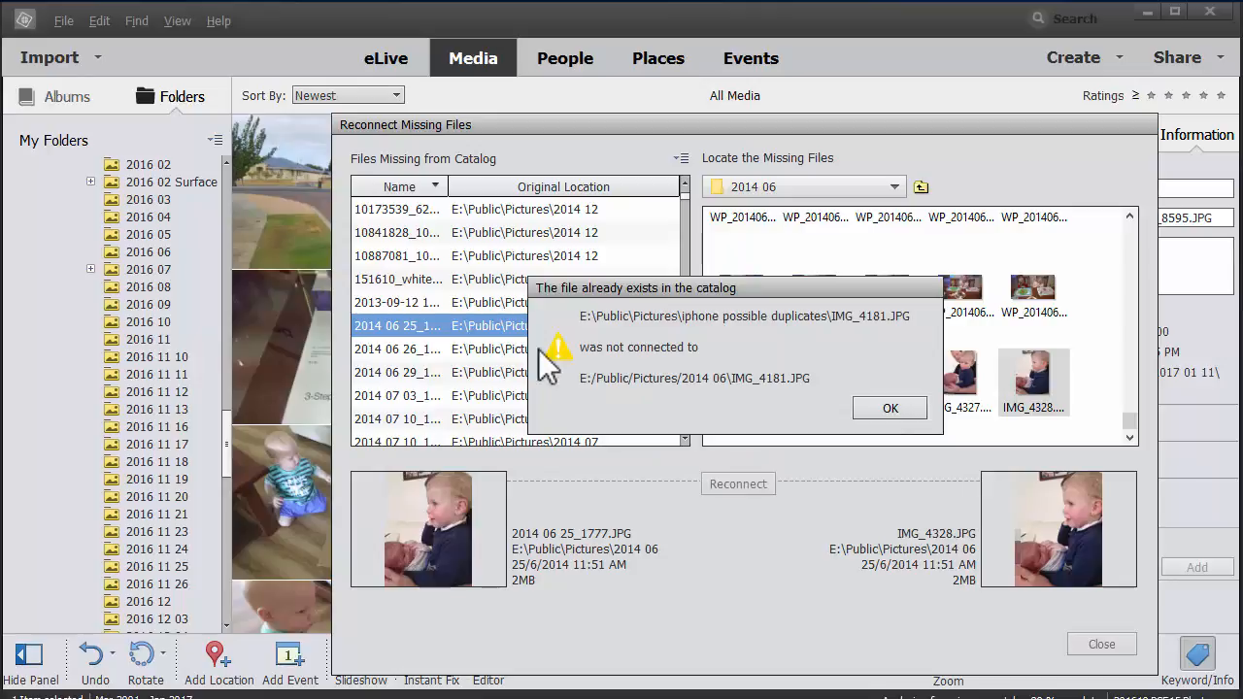
{"action": "left_click", "coordinate": [885, 409]}
{"action": "left_click", "coordinate": [900, 418]}
{"action": "left_click", "coordinate": [901, 419]}
{"action": "left_click", "coordinate": [900, 417]}
{"action": "left_click", "coordinate": [901, 417]}
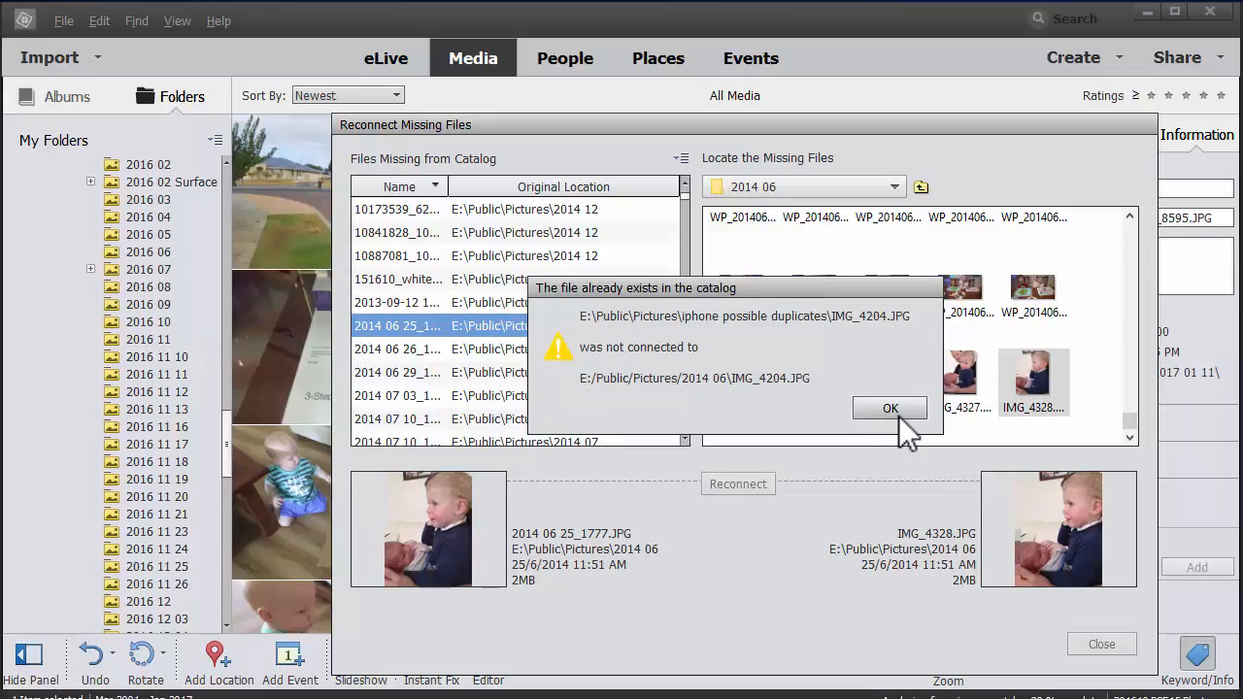
{"action": "left_click", "coordinate": [902, 409]}
{"action": "left_click", "coordinate": [859, 413]}
{"action": "left_click", "coordinate": [855, 413]}
{"action": "left_click", "coordinate": [854, 413]}
{"action": "left_click", "coordinate": [856, 412]}
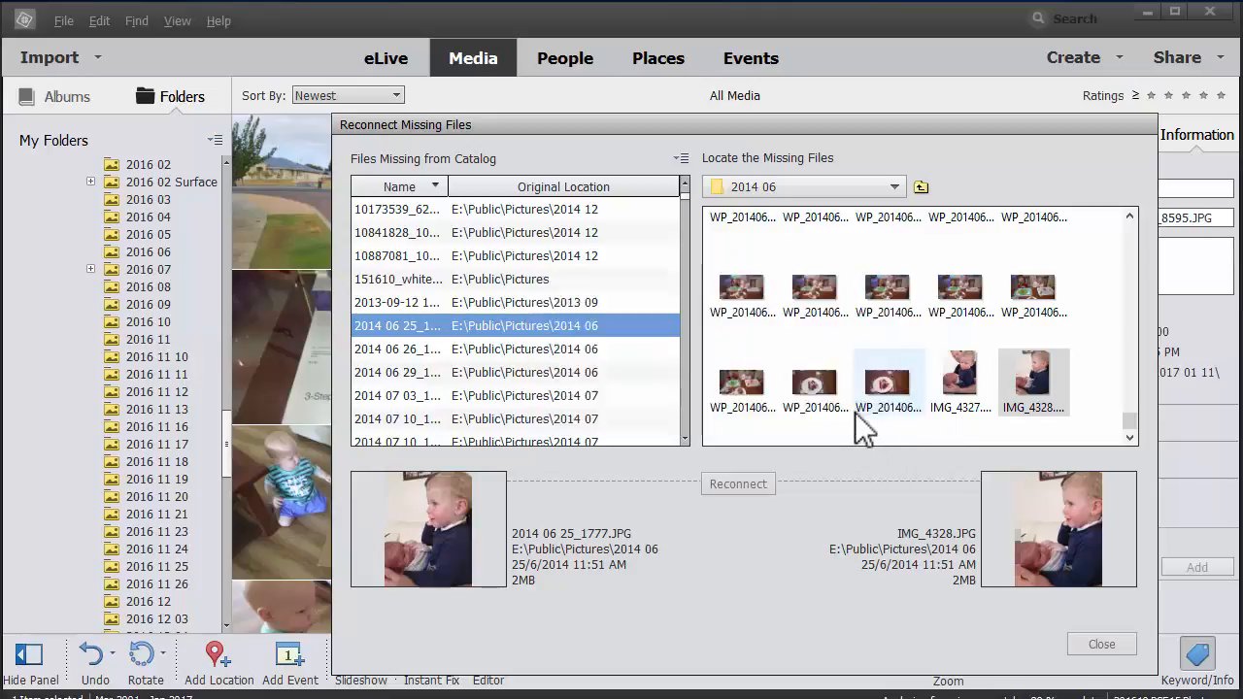
{"action": "left_click", "coordinate": [856, 414]}
{"action": "left_click", "coordinate": [855, 416]}
{"action": "left_click", "coordinate": [853, 413]}
{"action": "left_click", "coordinate": [853, 413]}
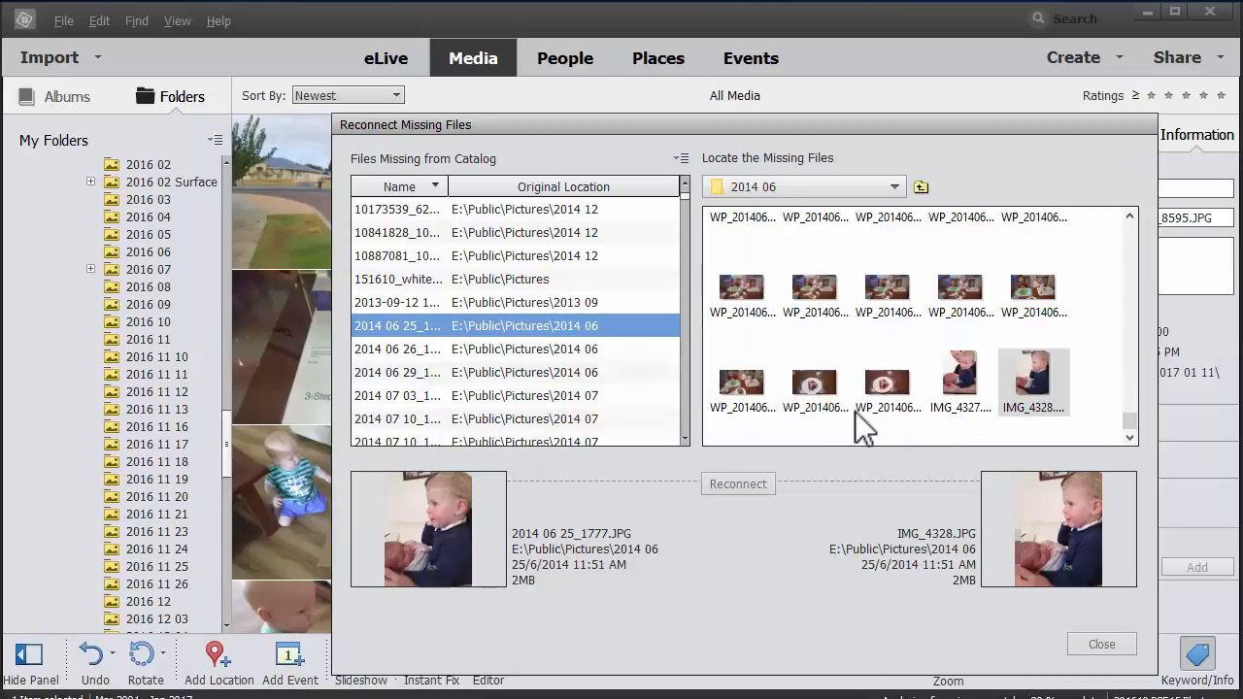
{"action": "left_click", "coordinate": [854, 410]}
{"action": "left_click", "coordinate": [854, 409]}
{"action": "left_click", "coordinate": [854, 409]}
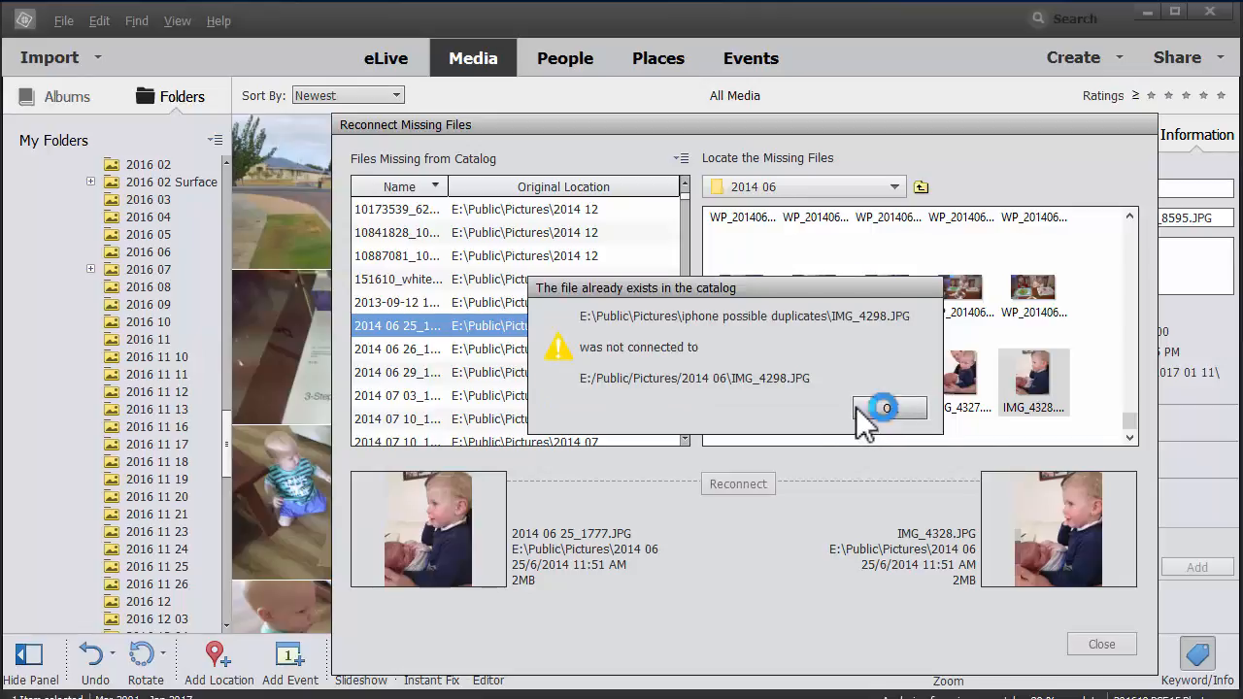
{"action": "left_click", "coordinate": [857, 409]}
{"action": "left_click", "coordinate": [857, 409]}
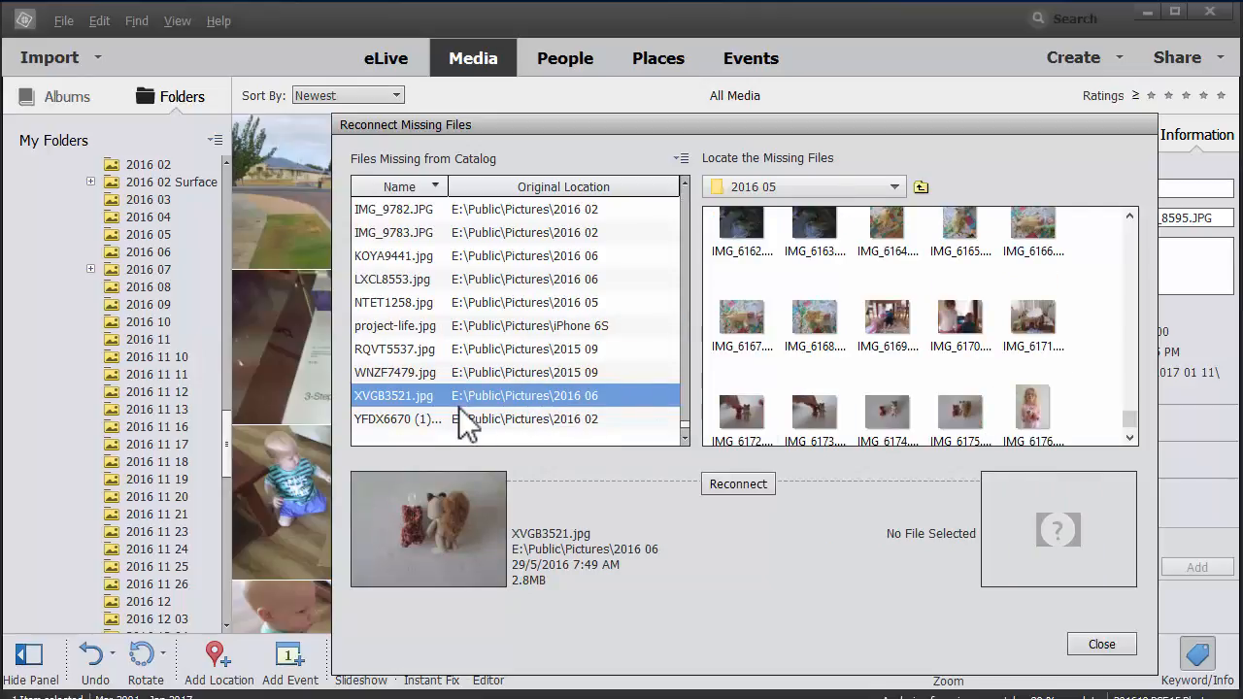
Step: Reconnect the missing XVGB3521.jpg to IMG_6175.JPG in the 2016 05 folder and dismiss the notices about files already in the catalog
{"action": "left_click", "coordinate": [959, 410]}
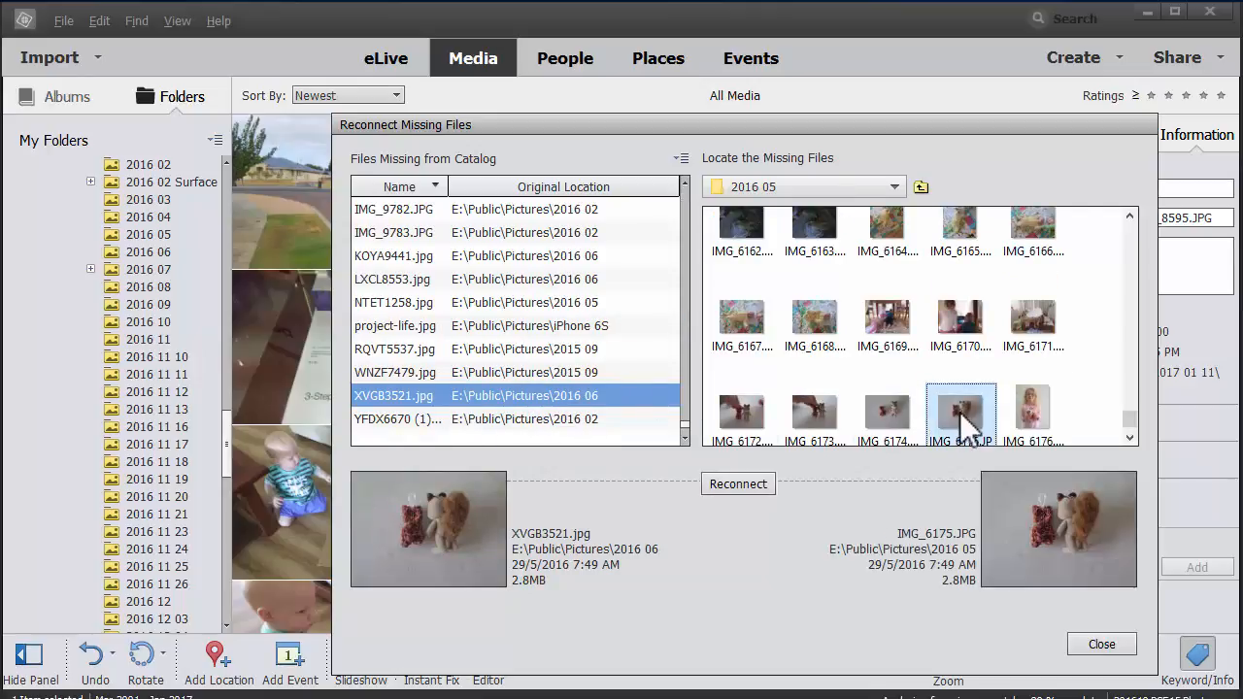
{"action": "left_click", "coordinate": [738, 484]}
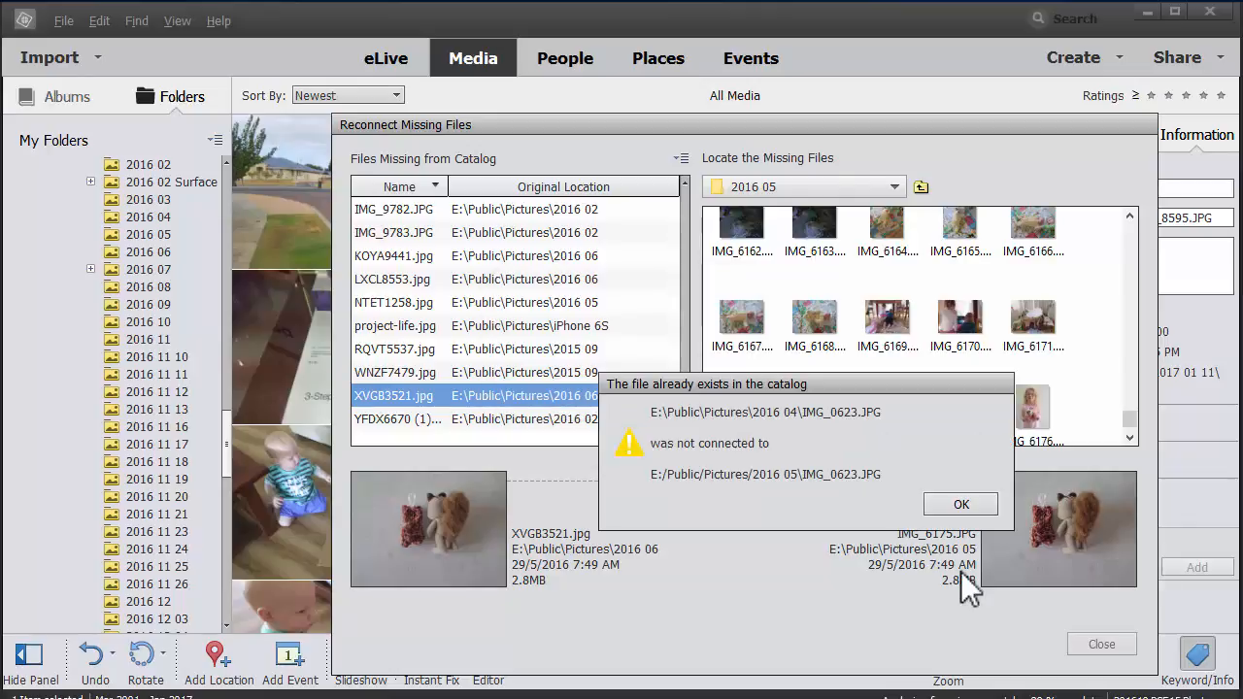
{"action": "left_click", "coordinate": [984, 509]}
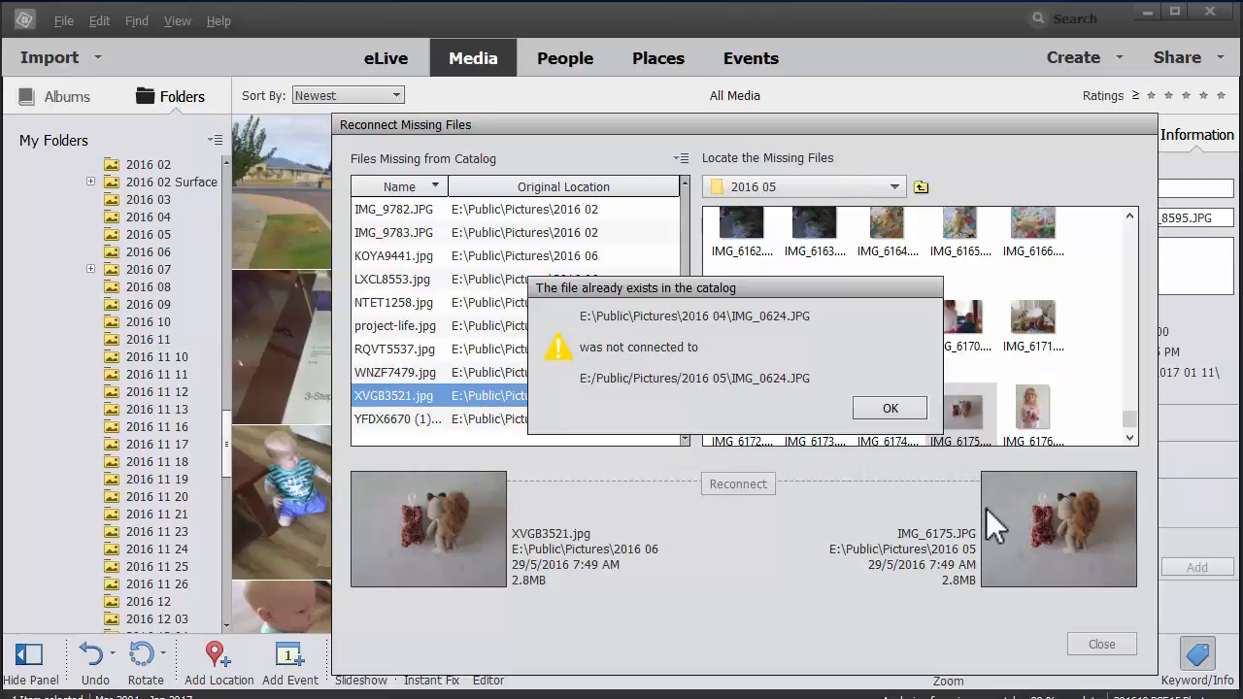
{"action": "left_click", "coordinate": [889, 410]}
{"action": "left_click", "coordinate": [888, 417]}
{"action": "left_click", "coordinate": [886, 410]}
{"action": "left_click", "coordinate": [886, 410]}
{"action": "left_click", "coordinate": [885, 410]}
{"action": "left_click", "coordinate": [886, 410]}
{"action": "left_click", "coordinate": [886, 410]}
{"action": "left_click", "coordinate": [886, 410]}
{"action": "left_click", "coordinate": [885, 410]}
{"action": "left_click", "coordinate": [885, 410]}
{"action": "left_click", "coordinate": [885, 410]}
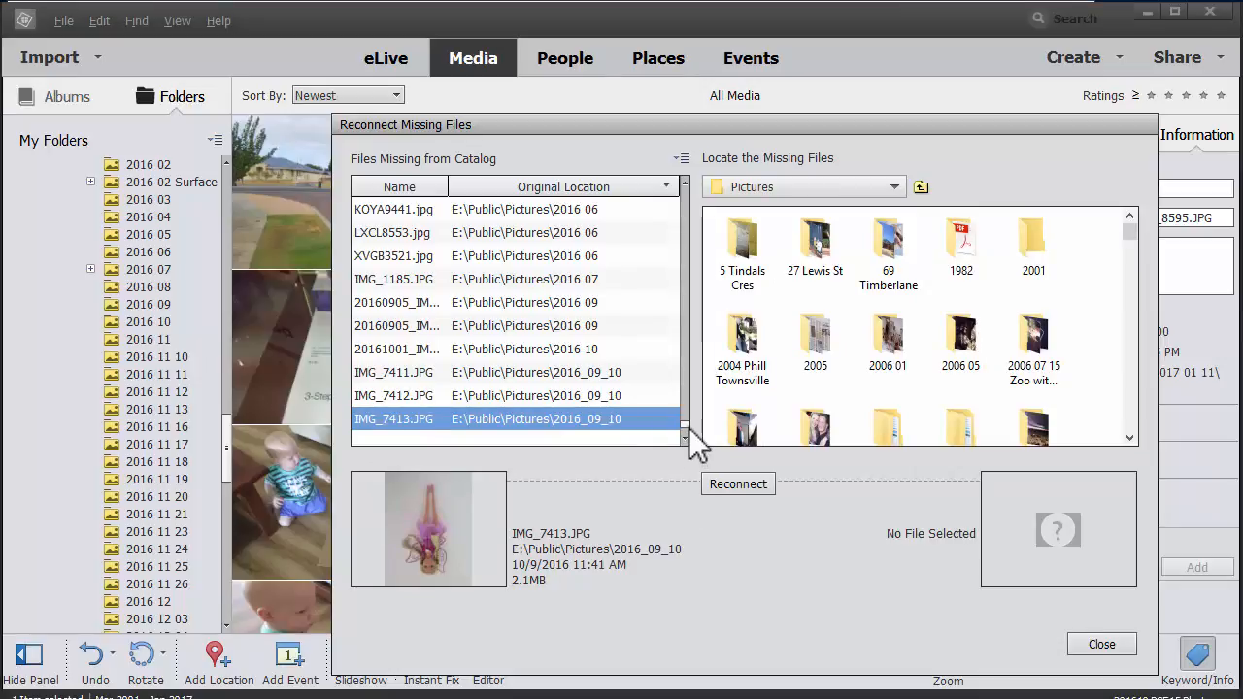
Step: Examine the missing files sorted by original location, starting from the beginning of the list
{"action": "left_click_drag", "start_coordinate": [687, 428], "coordinate": [684, 194]}
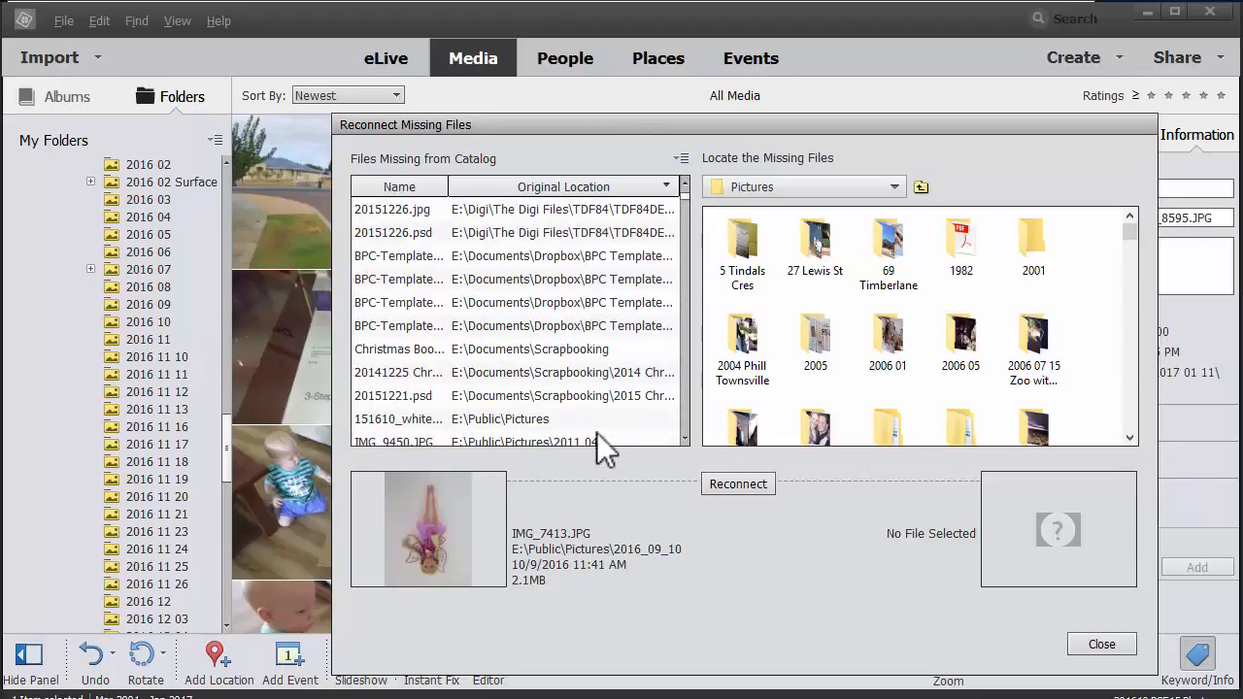
Step: Delete the missing 20151226.jpg and 20151226.psd from the catalog
{"action": "left_click", "coordinate": [420, 211]}
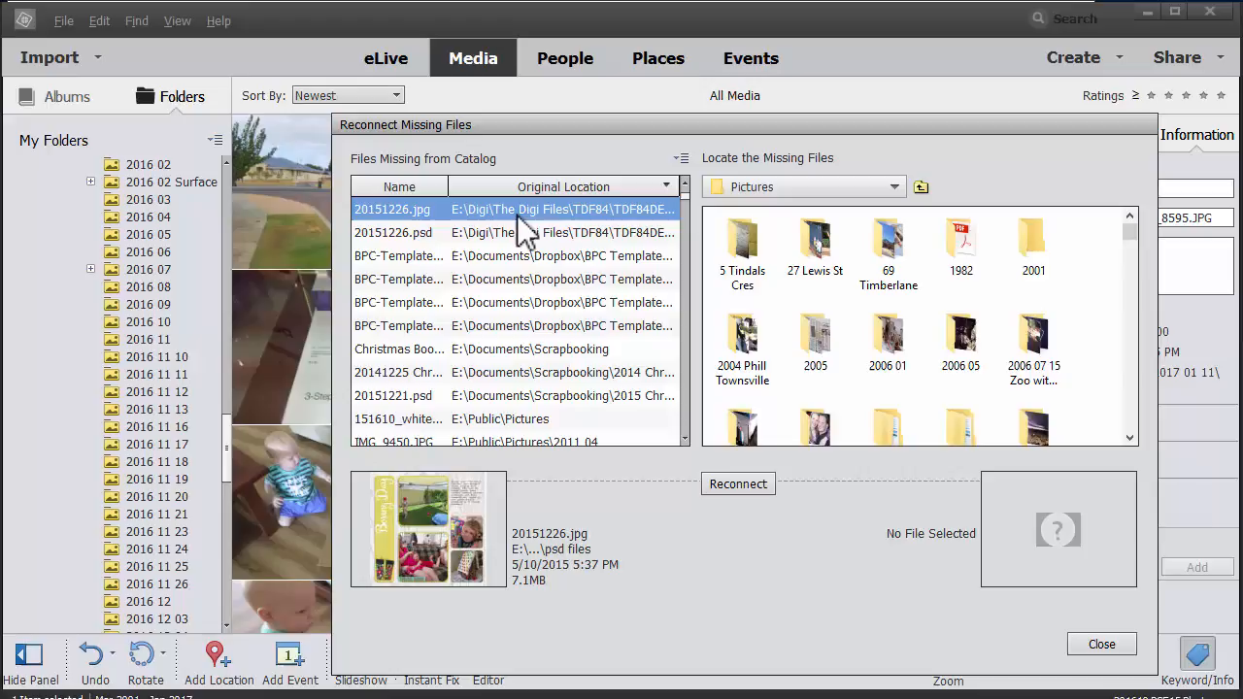
{"action": "left_click", "coordinate": [400, 234]}
{"action": "left_click", "coordinate": [398, 208]}
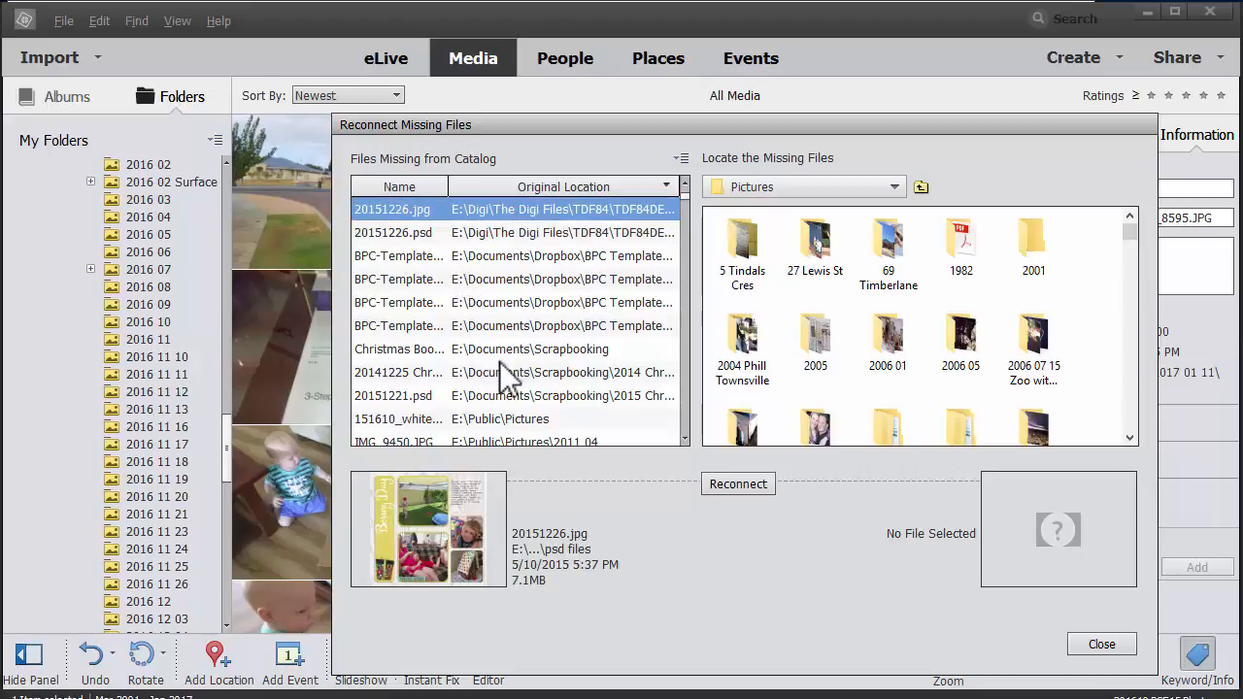
{"action": "left_click", "coordinate": [480, 234], "text": "shift"}
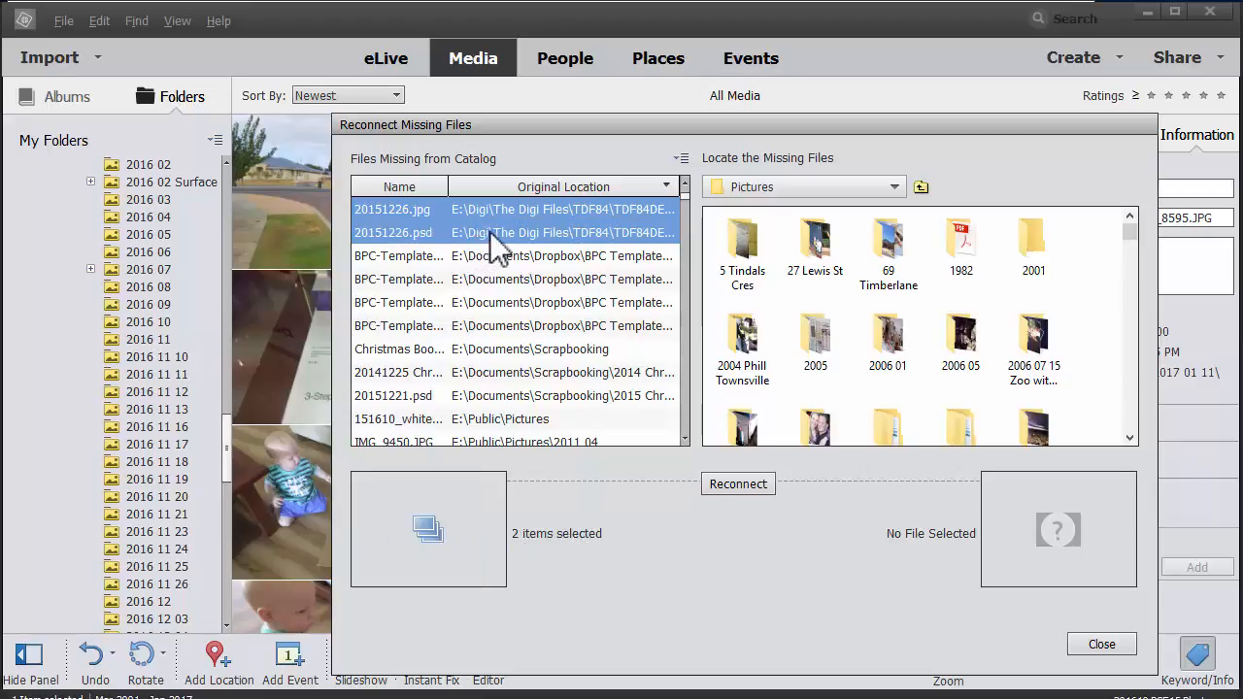
{"action": "left_click", "coordinate": [682, 160]}
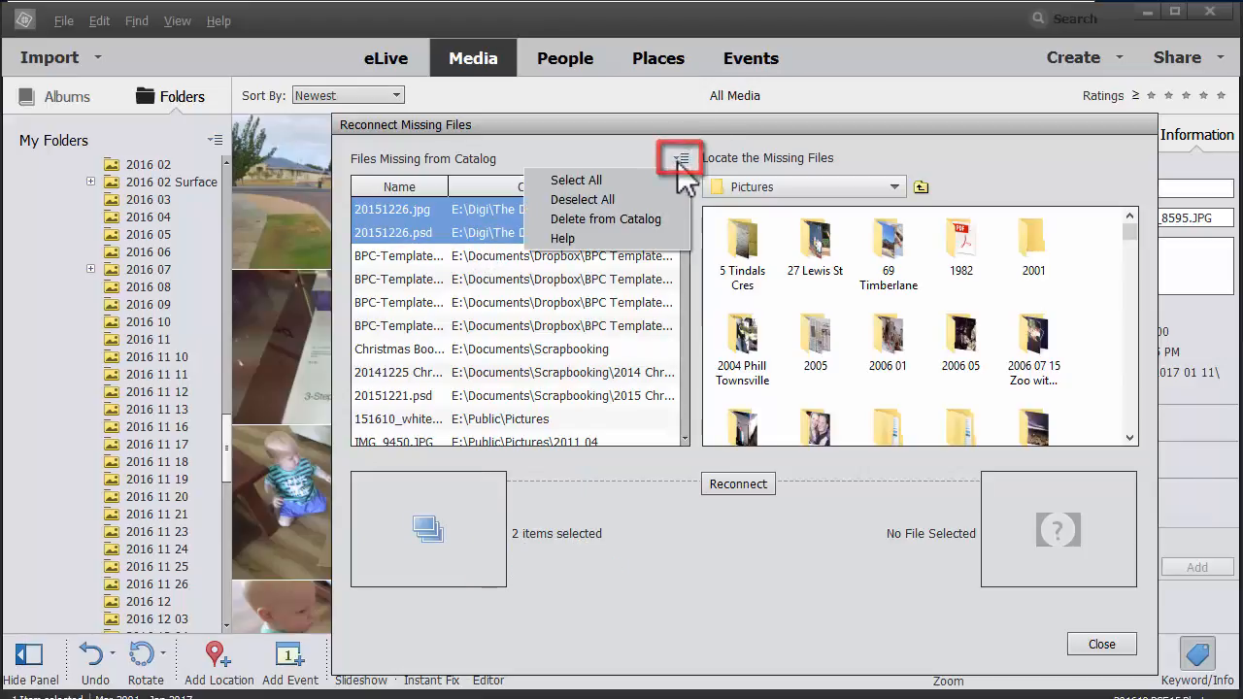
{"action": "left_click", "coordinate": [667, 219]}
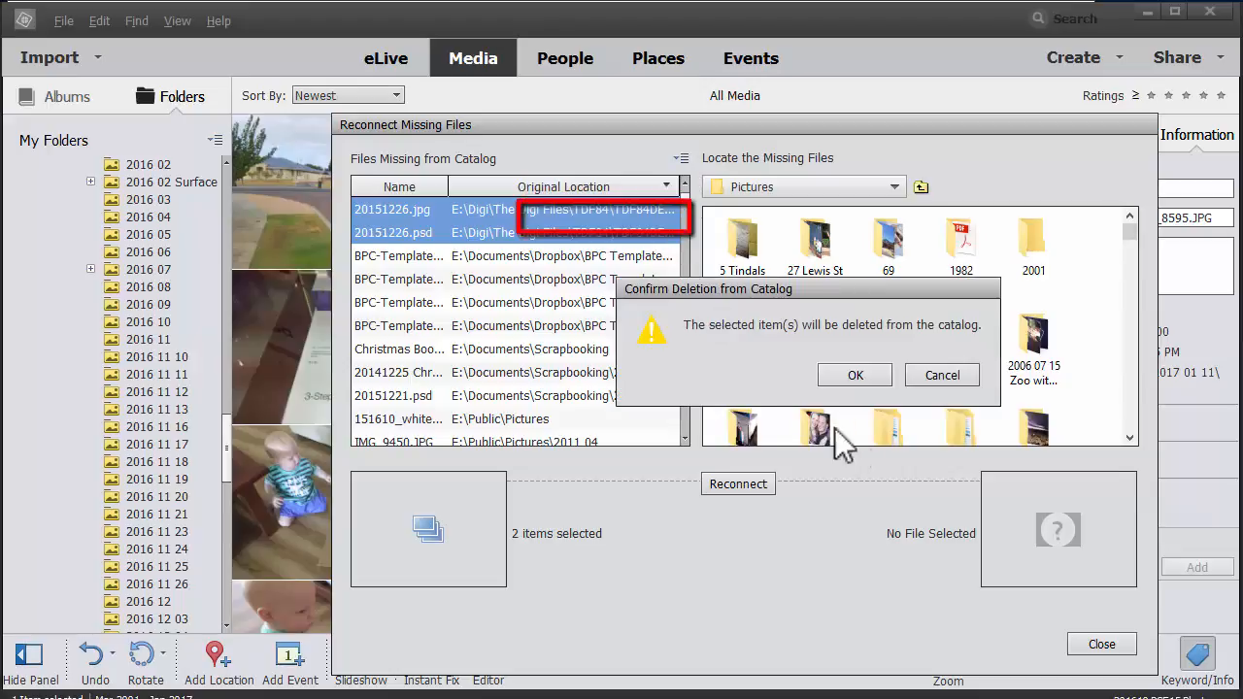
{"action": "left_click", "coordinate": [855, 377]}
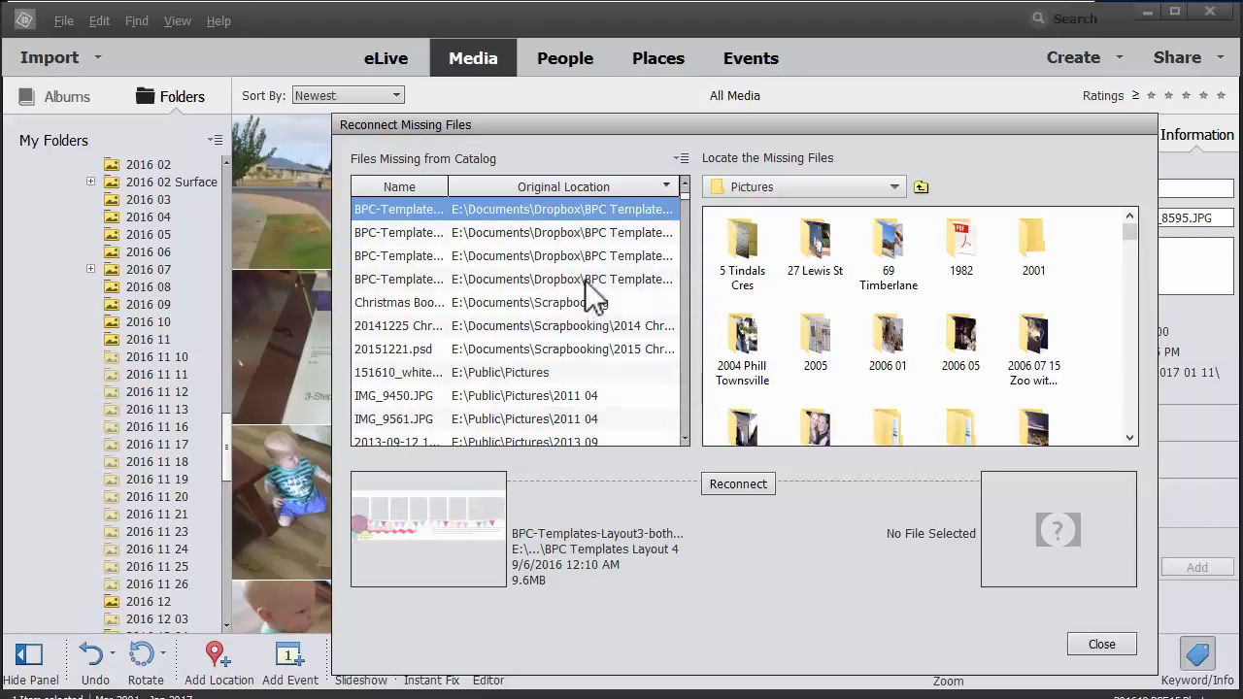
Step: Delete the missing Dropbox BPC template and Scrapbooking files, through 20151221.psd, from the catalog
{"action": "left_click", "coordinate": [567, 348], "text": "shift"}
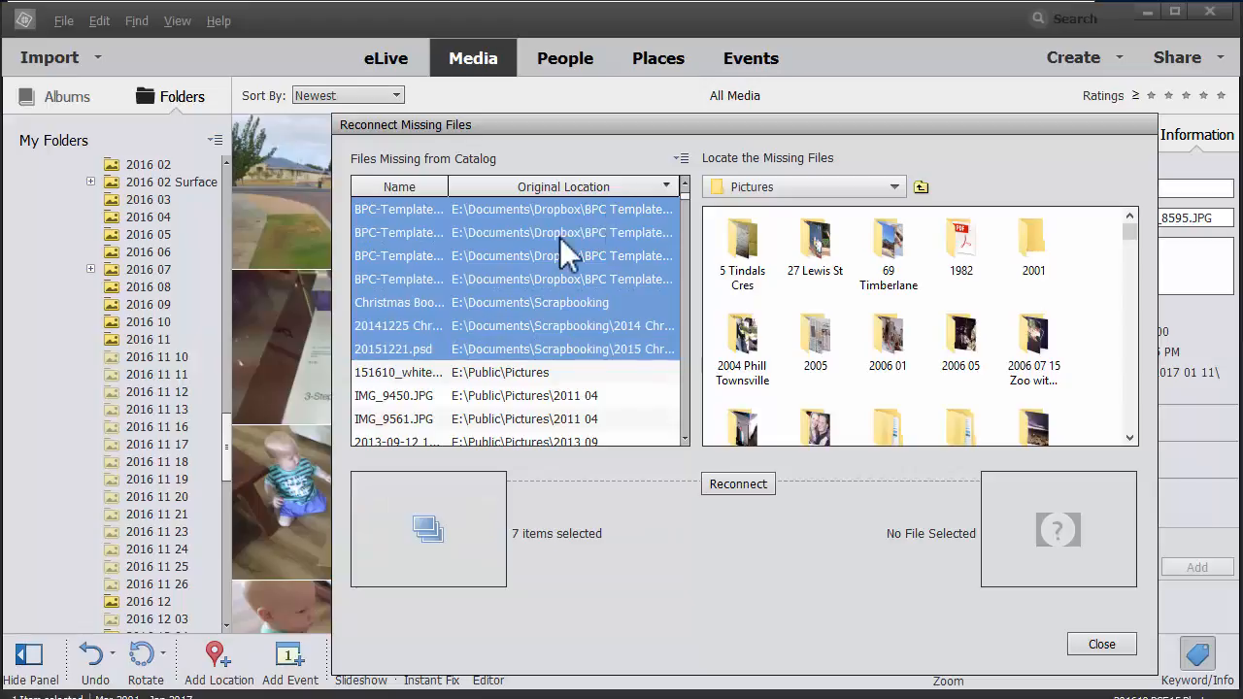
{"action": "left_click", "coordinate": [682, 159]}
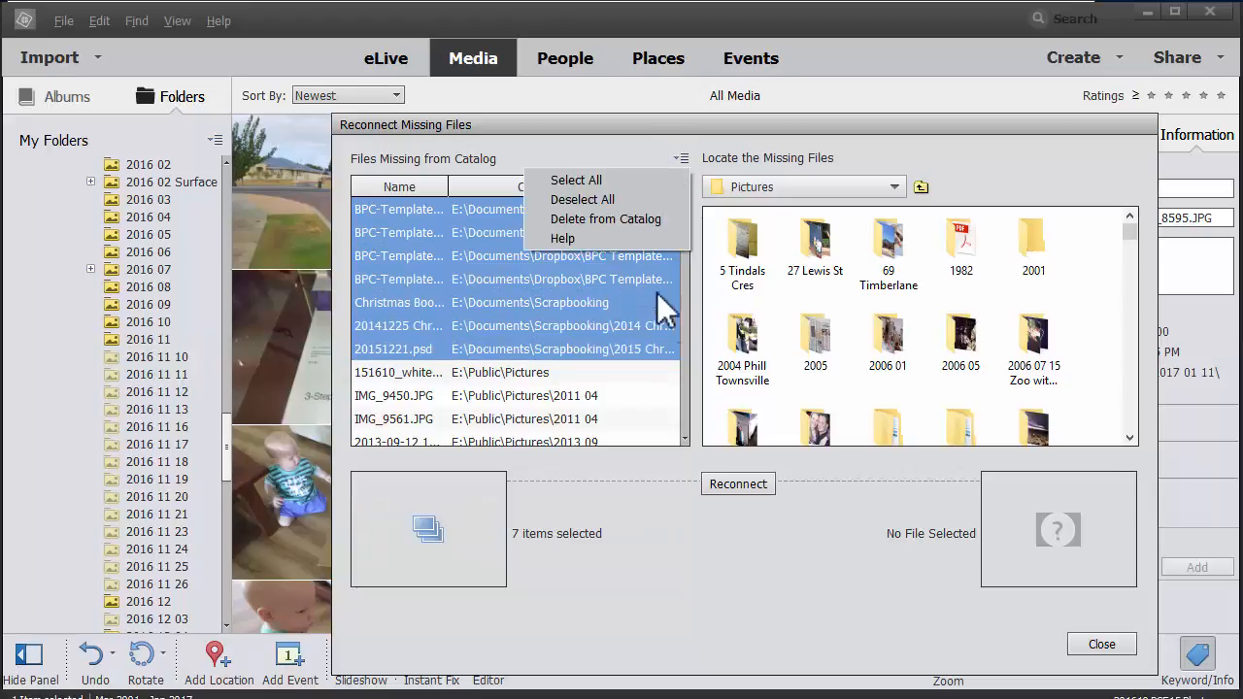
{"action": "left_click", "coordinate": [623, 216]}
{"action": "left_click", "coordinate": [863, 377]}
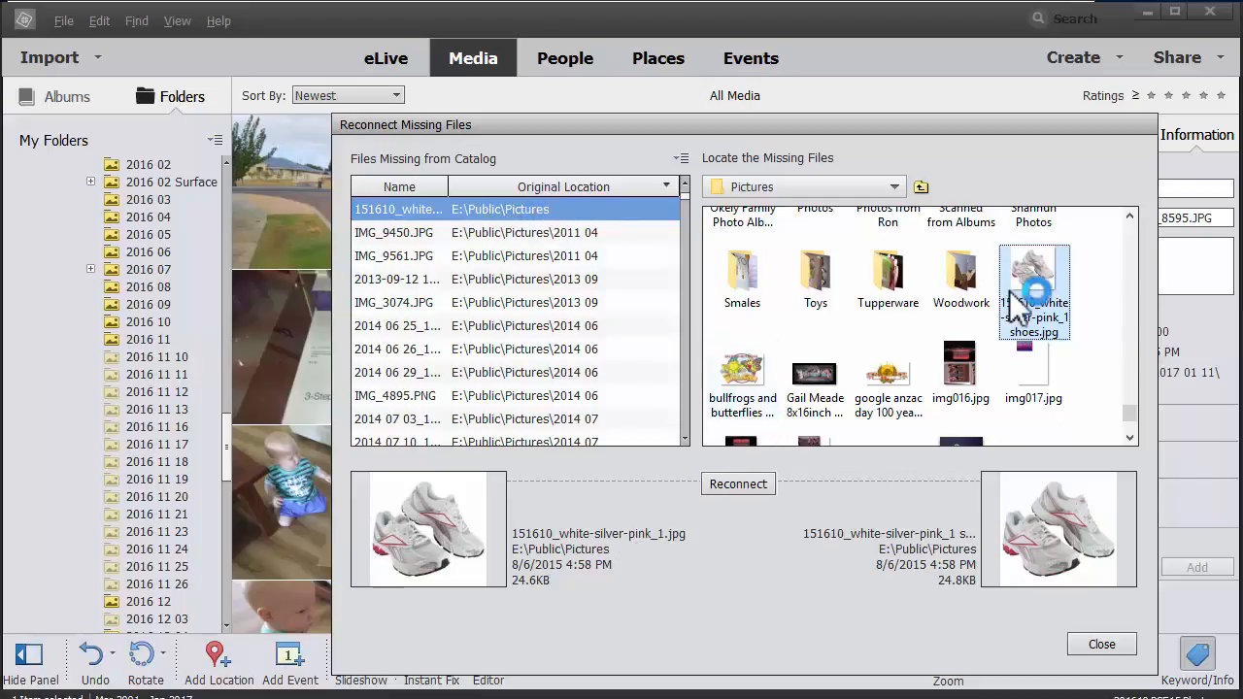
Step: Reconnect the missing 151610_white-silver-pink_1.jpg to the matching shoes photo in the Pictures folder
{"action": "left_click", "coordinate": [724, 486]}
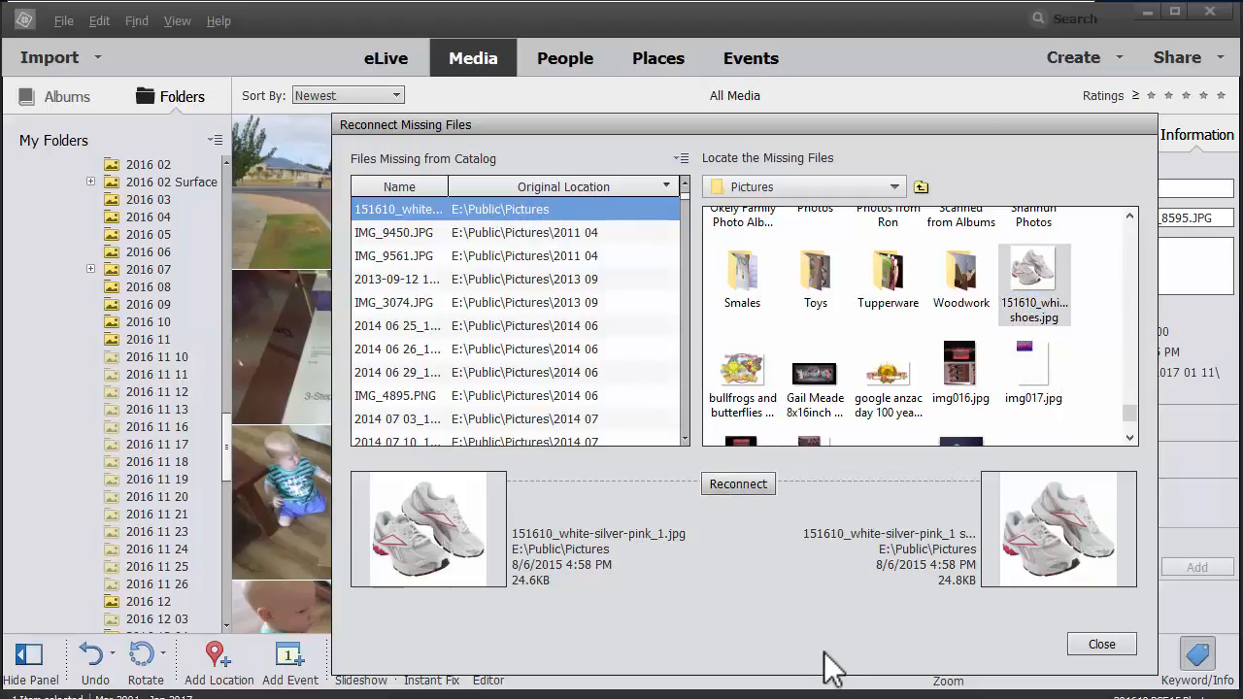
{"action": "left_click", "coordinate": [737, 485]}
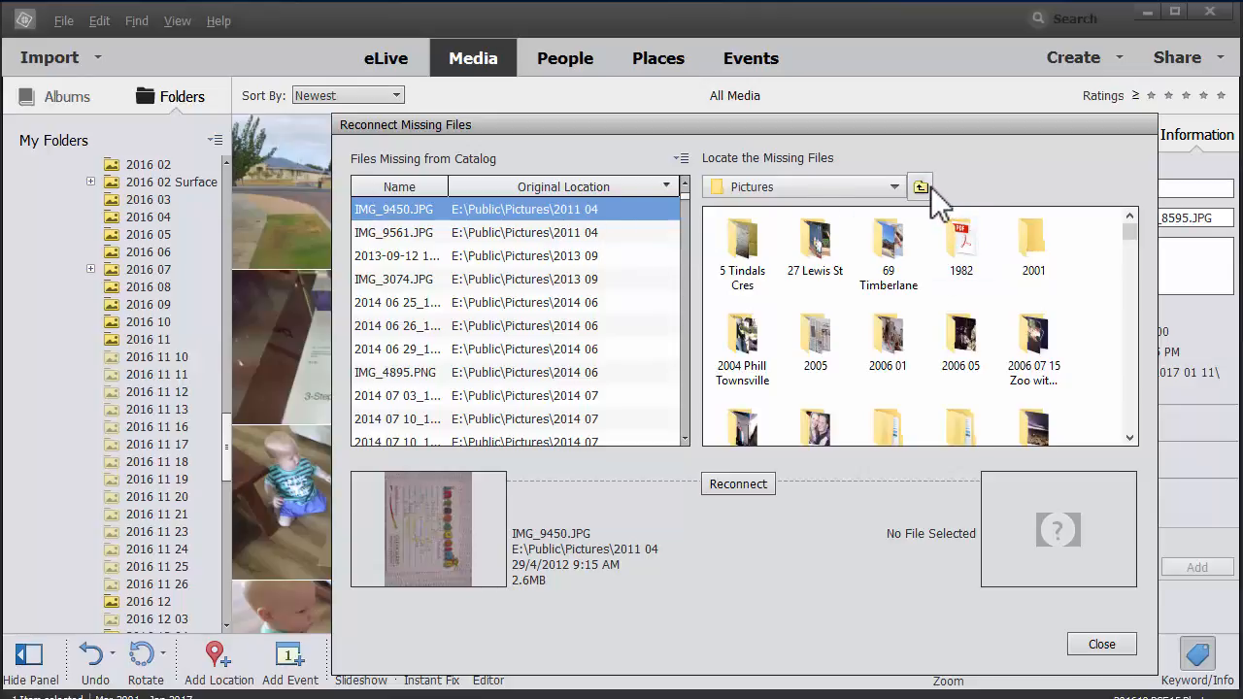
Step: Look for the missing IMG_9450.JPG in the 2012 04 folder and its 2012 04 28 subfolder
{"action": "left_click_drag", "start_coordinate": [1127, 227], "coordinate": [1130, 302]}
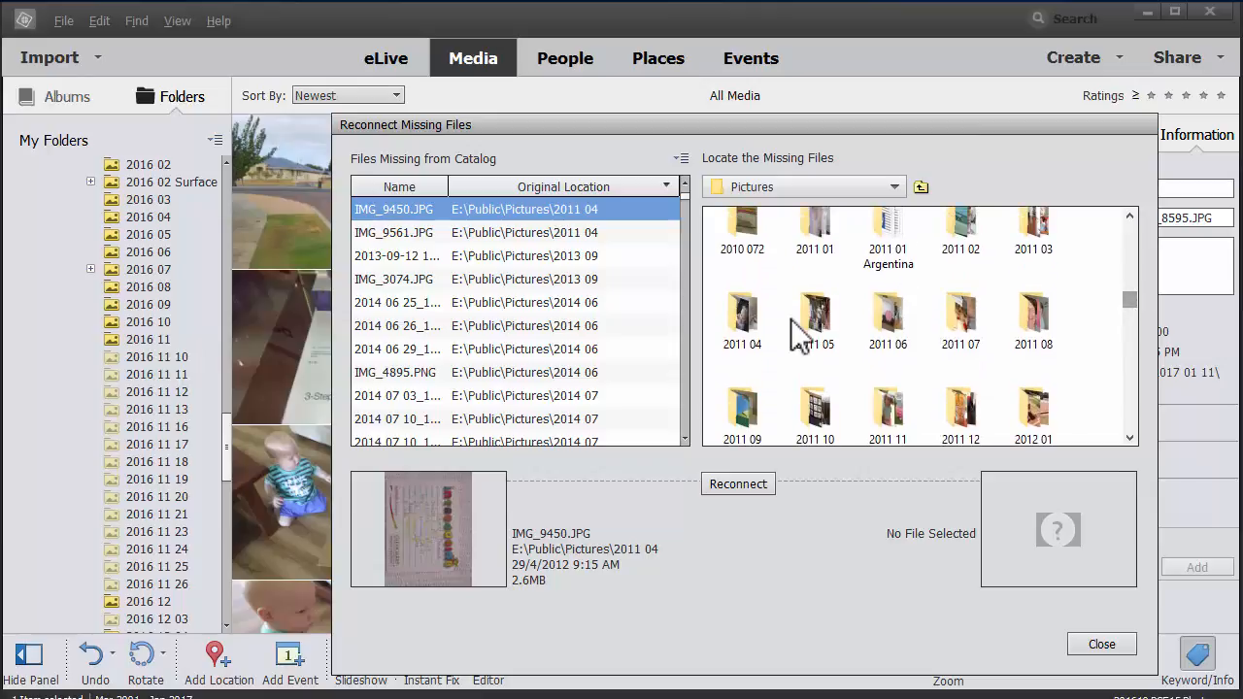
{"action": "left_click", "coordinate": [1132, 393]}
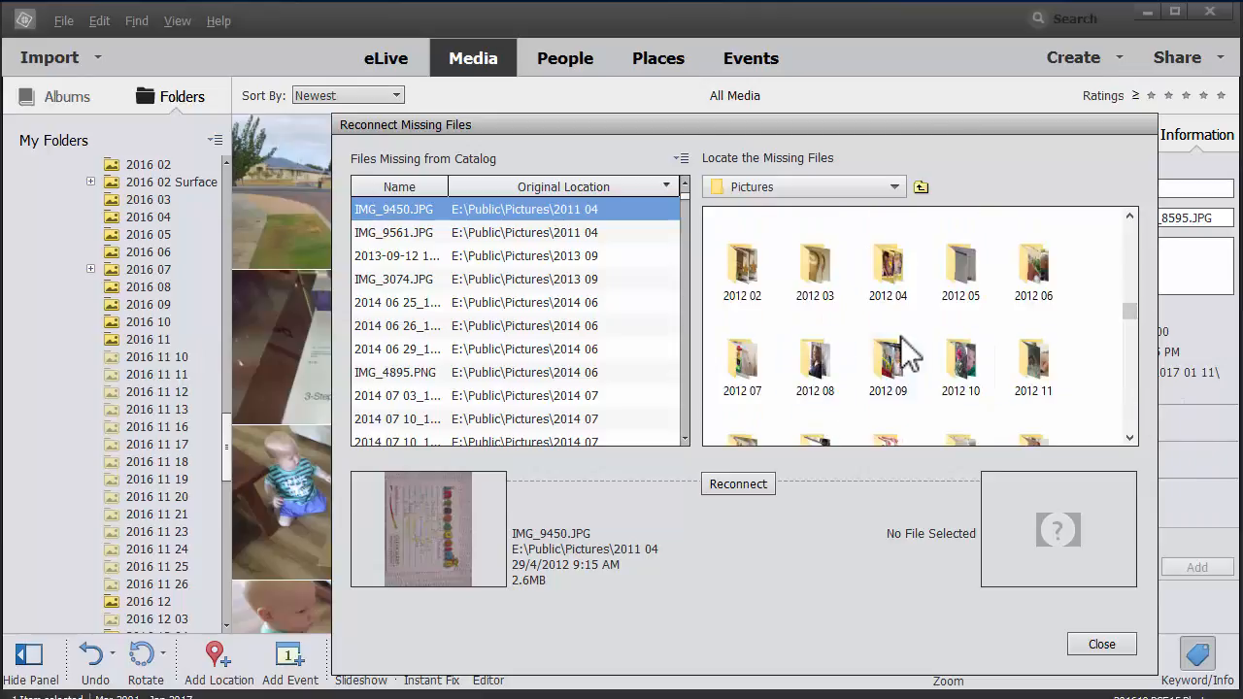
{"action": "left_click", "coordinate": [891, 282]}
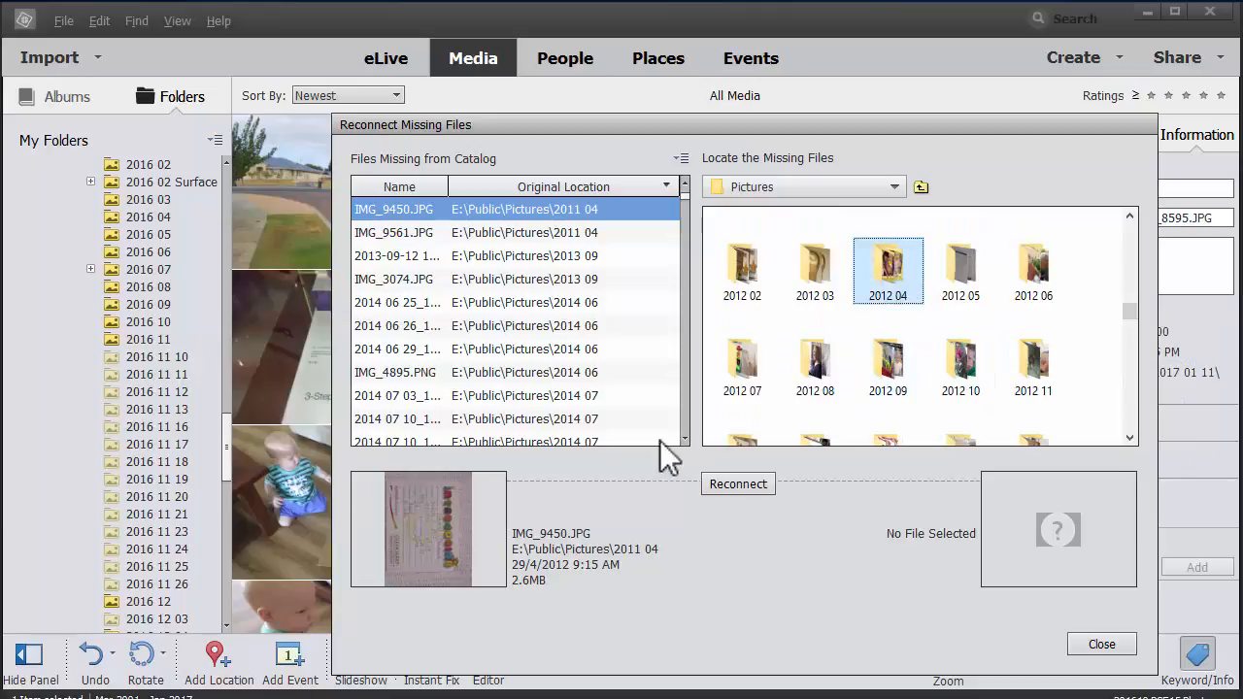
{"action": "double_click", "coordinate": [891, 284]}
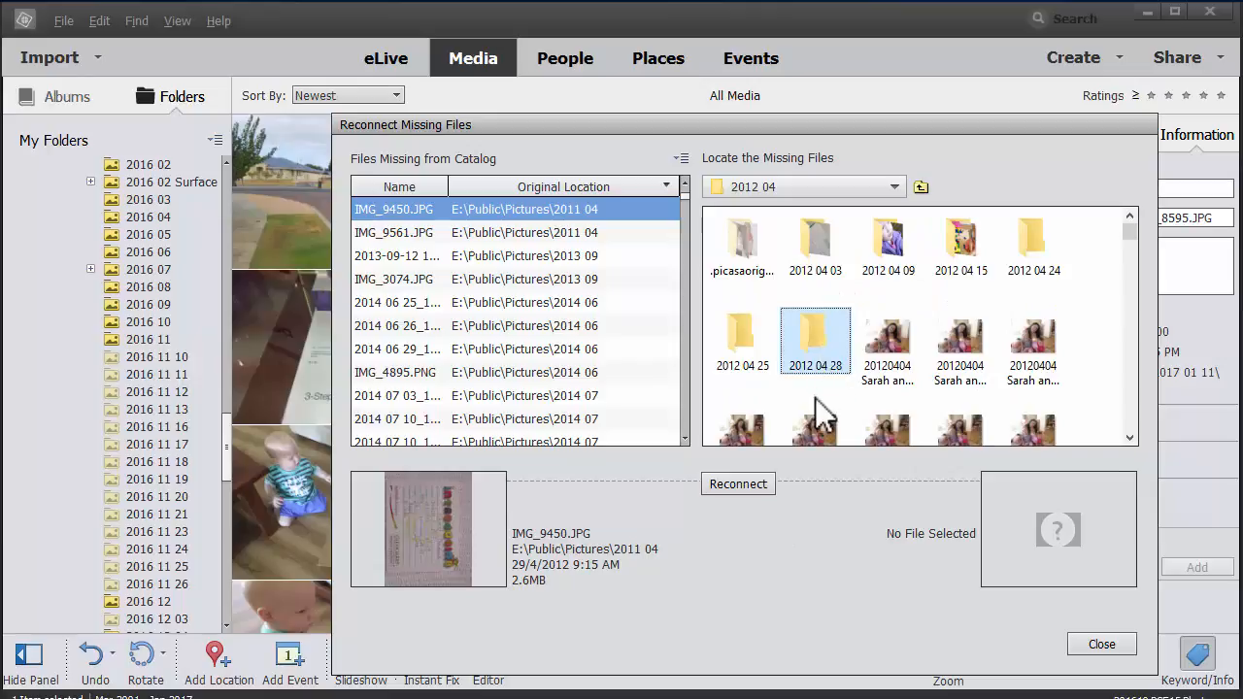
{"action": "left_click", "coordinate": [756, 350]}
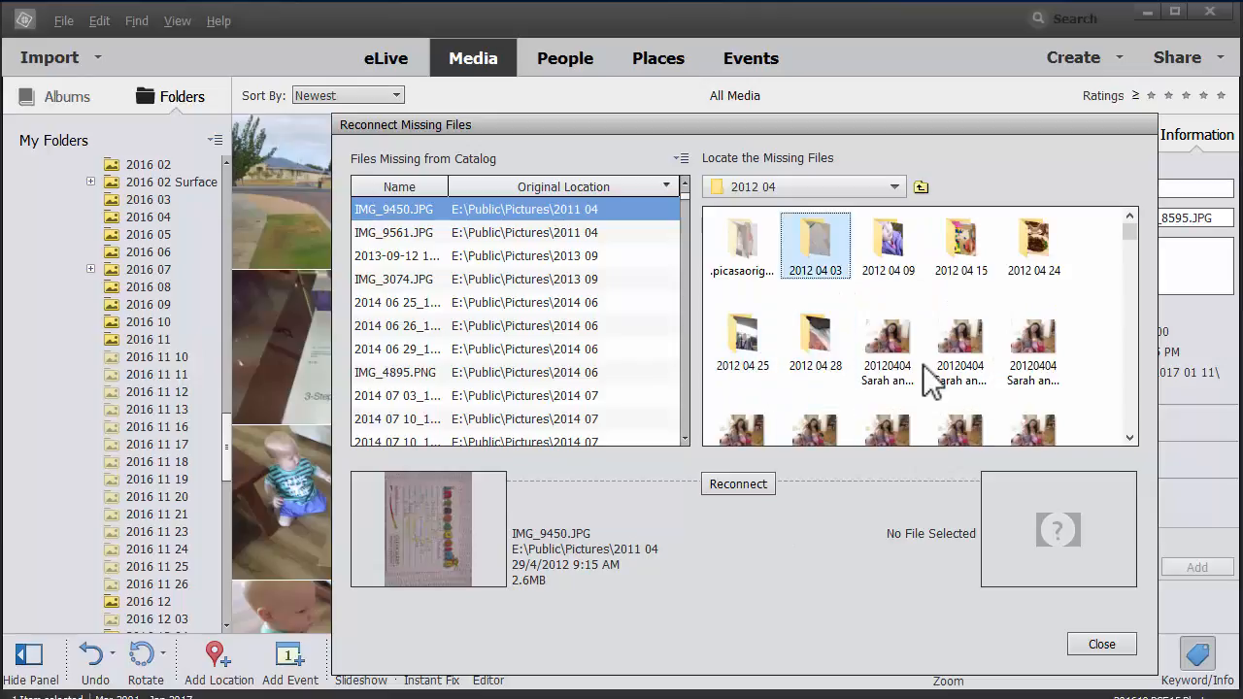
{"action": "double_click", "coordinate": [821, 351]}
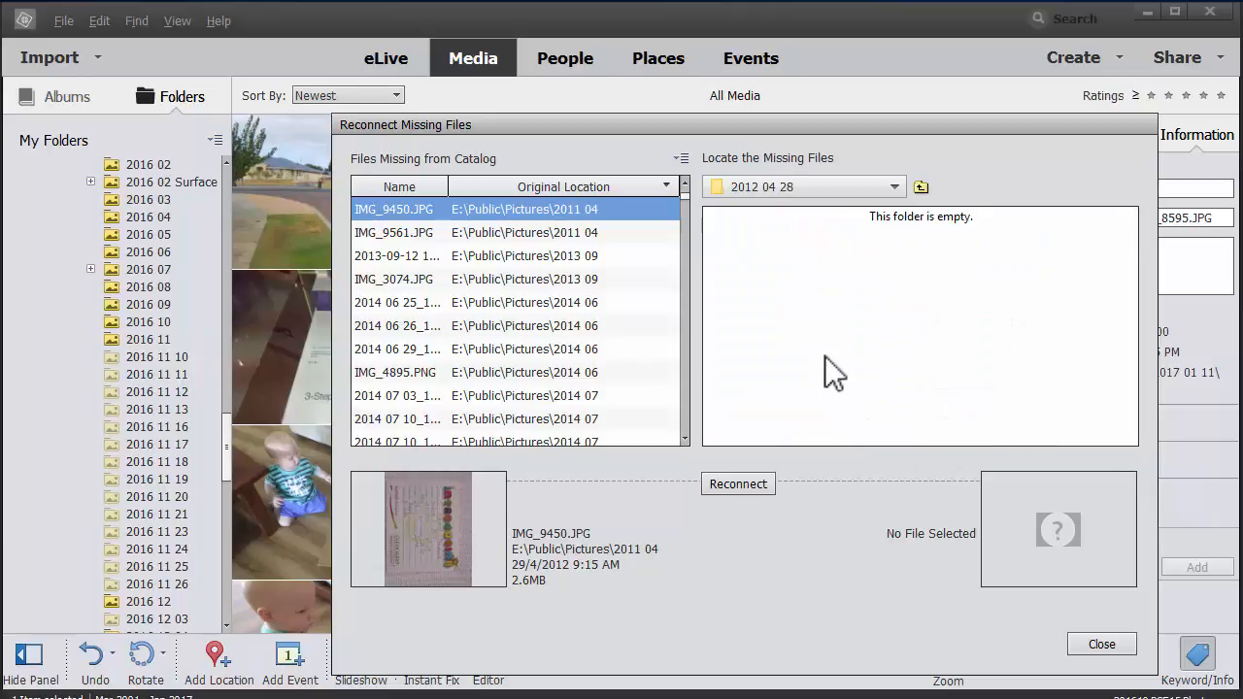
{"action": "left_click", "coordinate": [920, 187]}
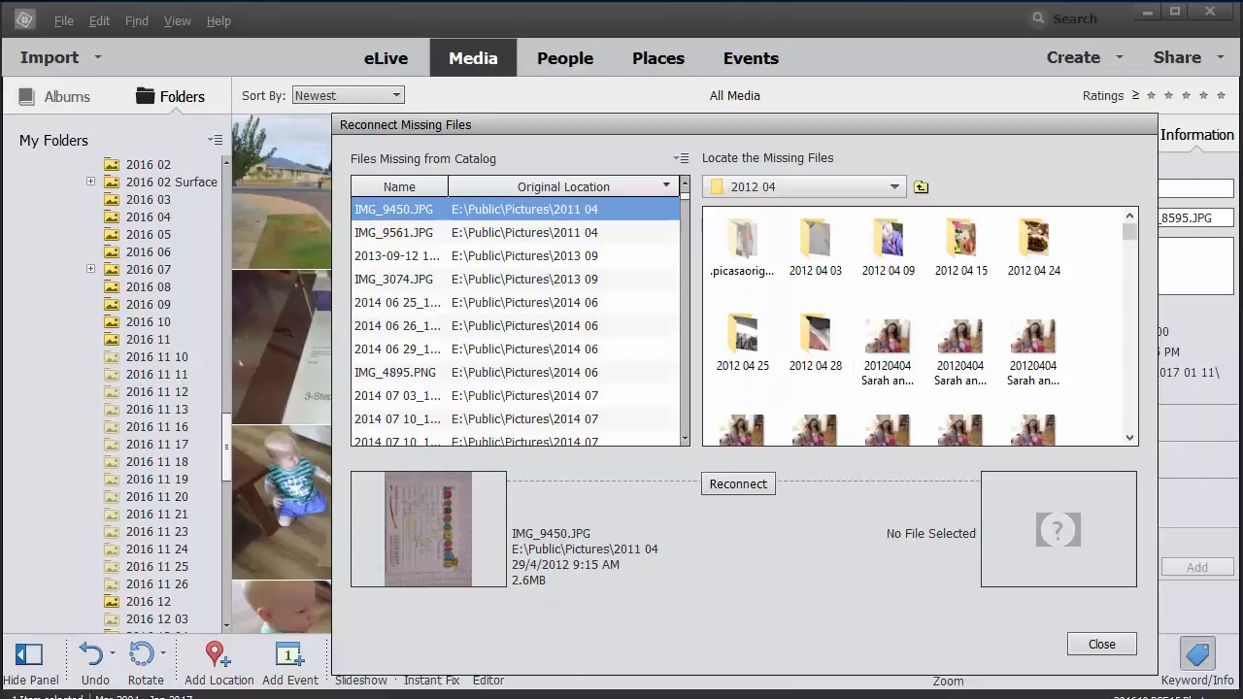
Step: Switch to File Explorer and search the Pictures folder for img_9450, keeping the missing file's details in view
{"action": "key", "text": "alt+Tab"}
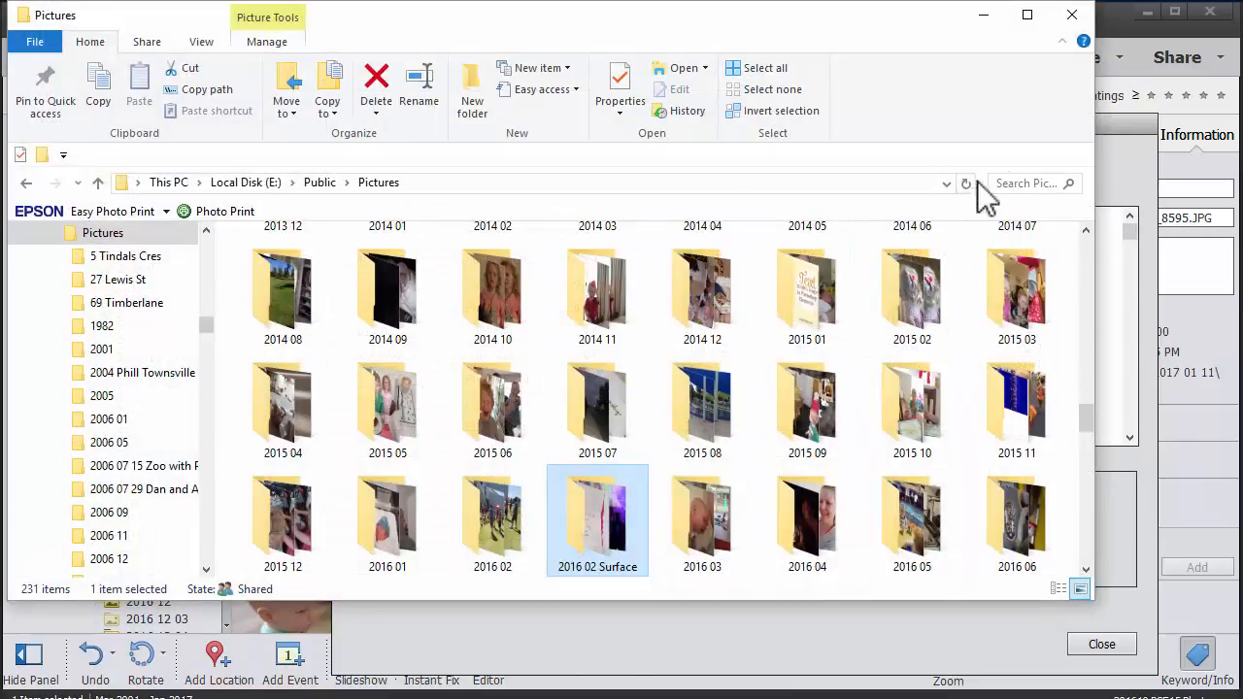
{"action": "left_click", "coordinate": [1014, 182]}
{"action": "left_click_drag", "start_coordinate": [708, 36], "coordinate": [1241, 347]}
{"action": "left_click_drag", "start_coordinate": [1233, 291], "coordinate": [1242, 595]}
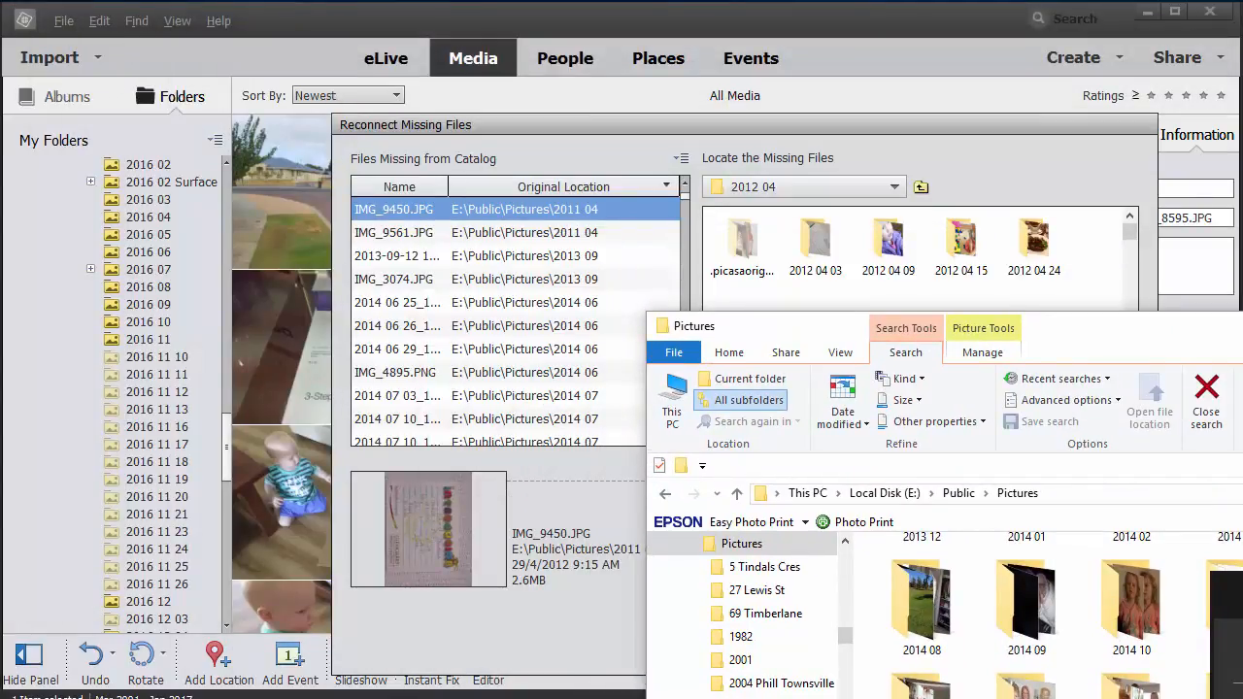
{"action": "left_click_drag", "start_coordinate": [1242, 328], "coordinate": [719, 594]}
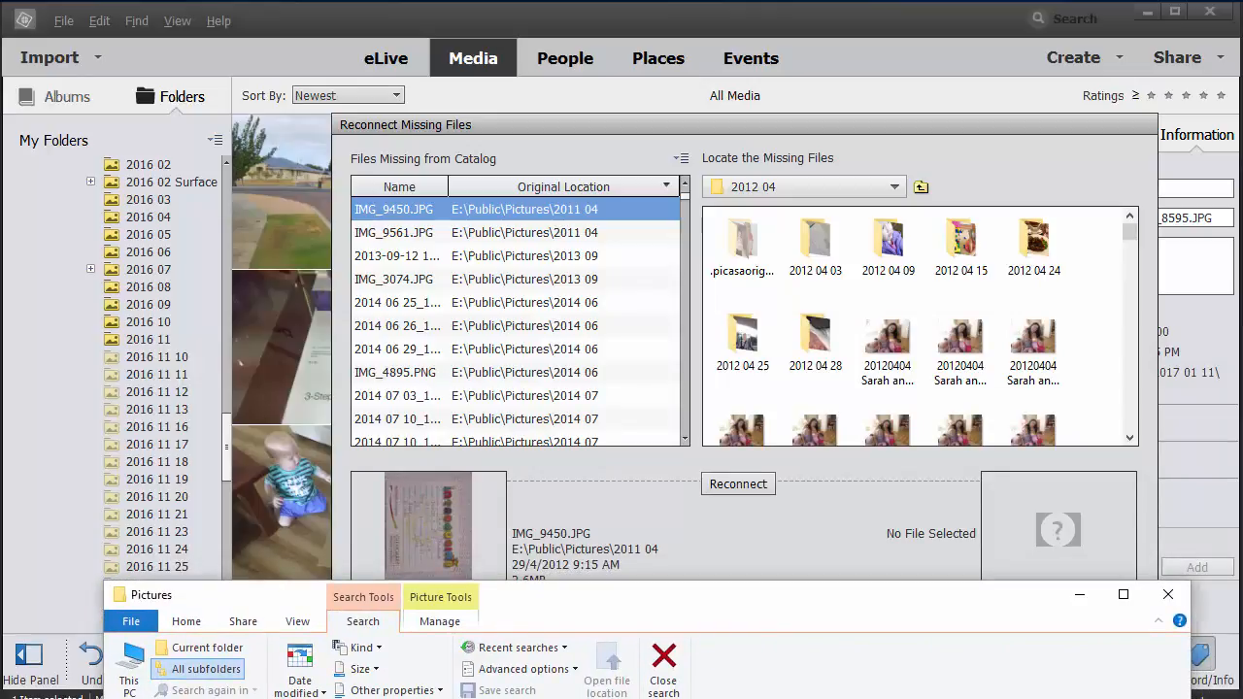
{"action": "type", "text": "img_"}
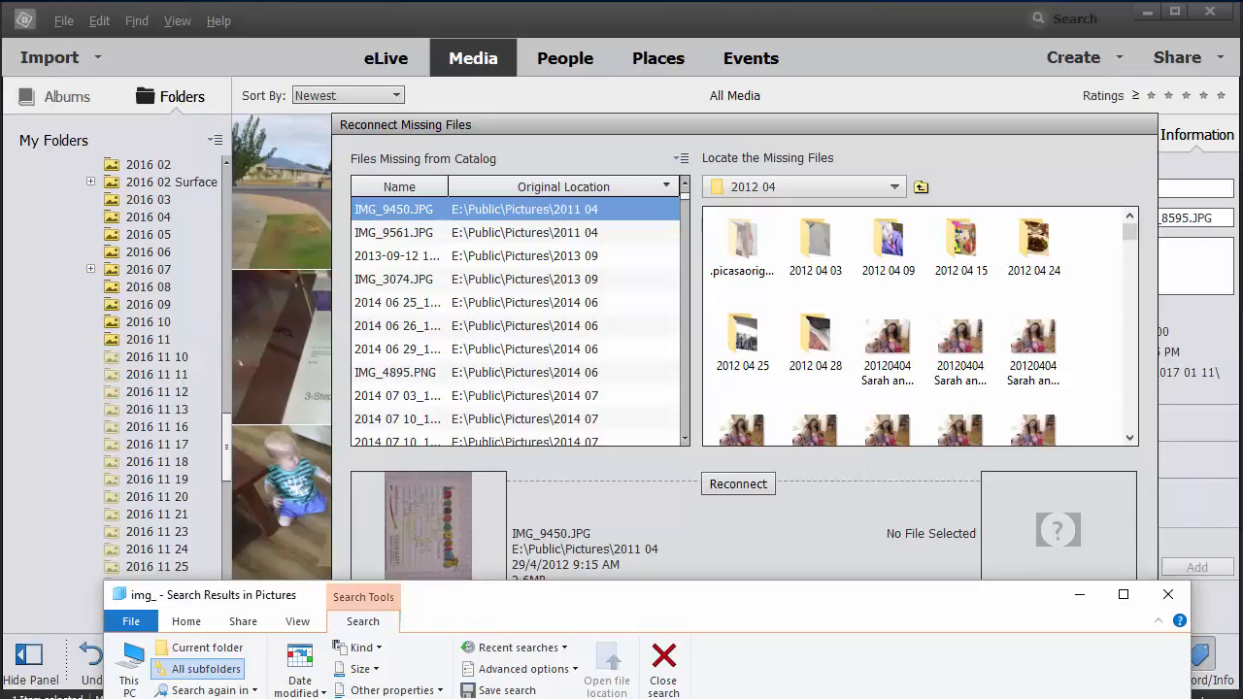
{"action": "type", "text": "9450"}
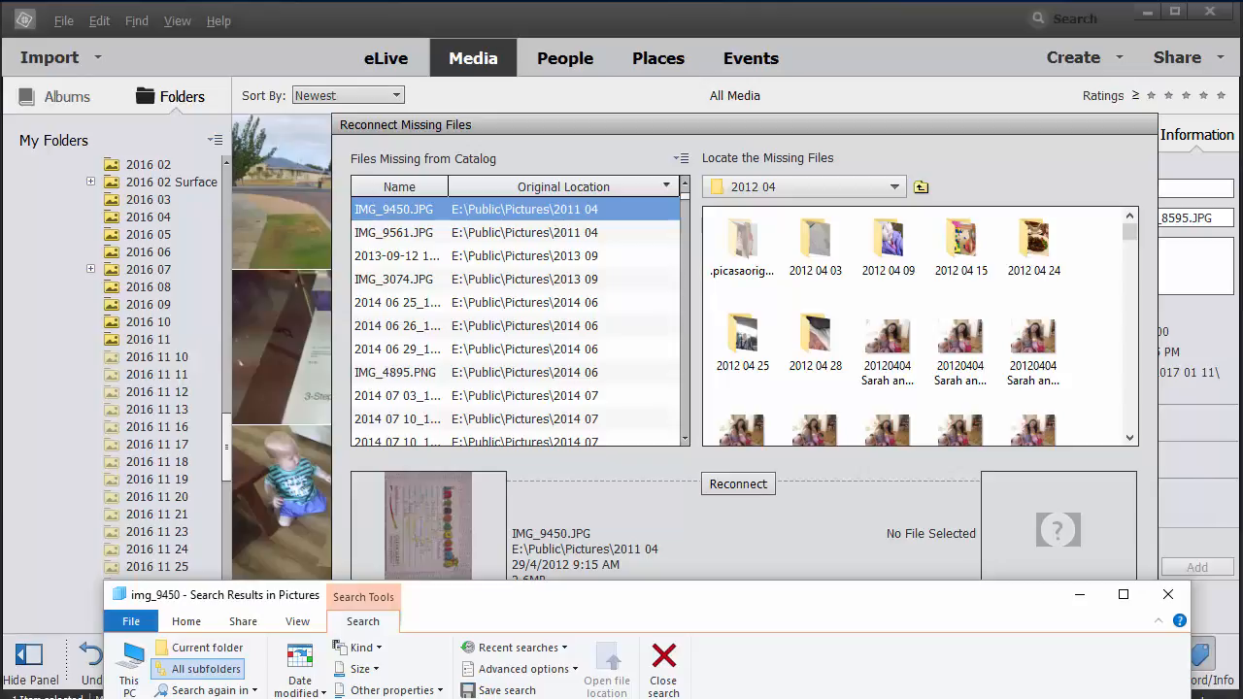
{"action": "left_click_drag", "start_coordinate": [656, 608], "coordinate": [680, 195]}
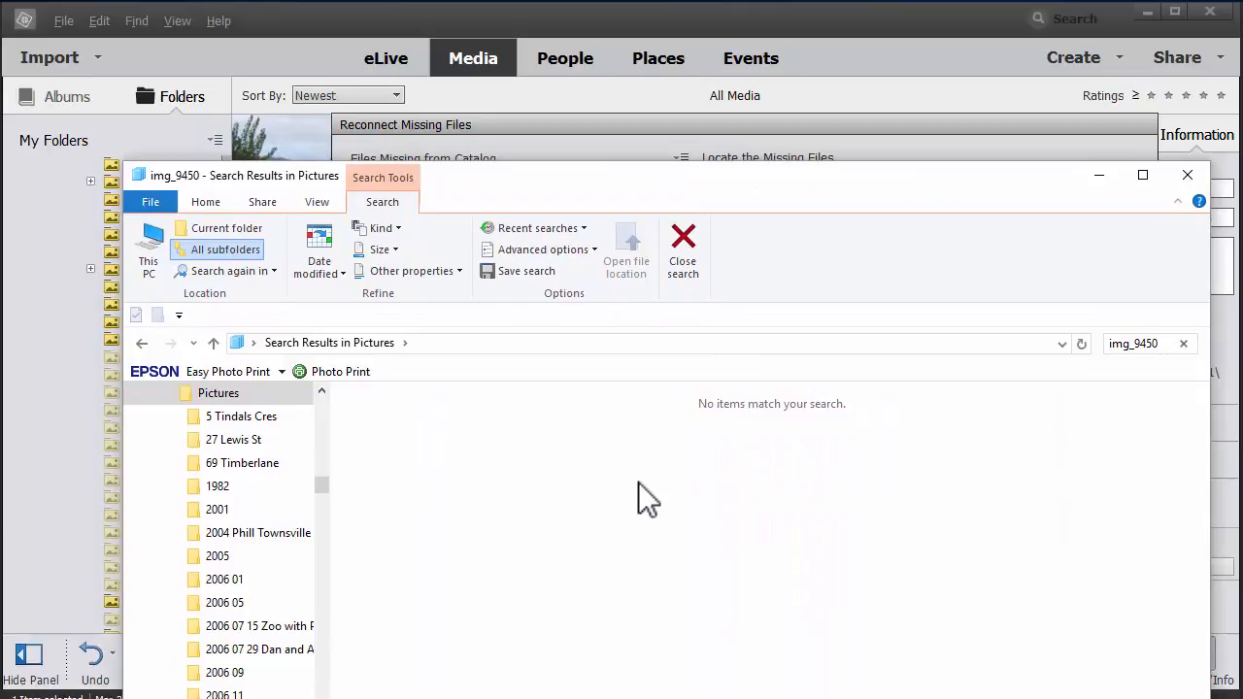
Step: Search Pictures for photos taken from 1/04/2012 to 28/04/2012 and browse the results as extra large icons
{"action": "left_click", "coordinate": [1142, 345]}
{"action": "key", "text": "BackSpace"}
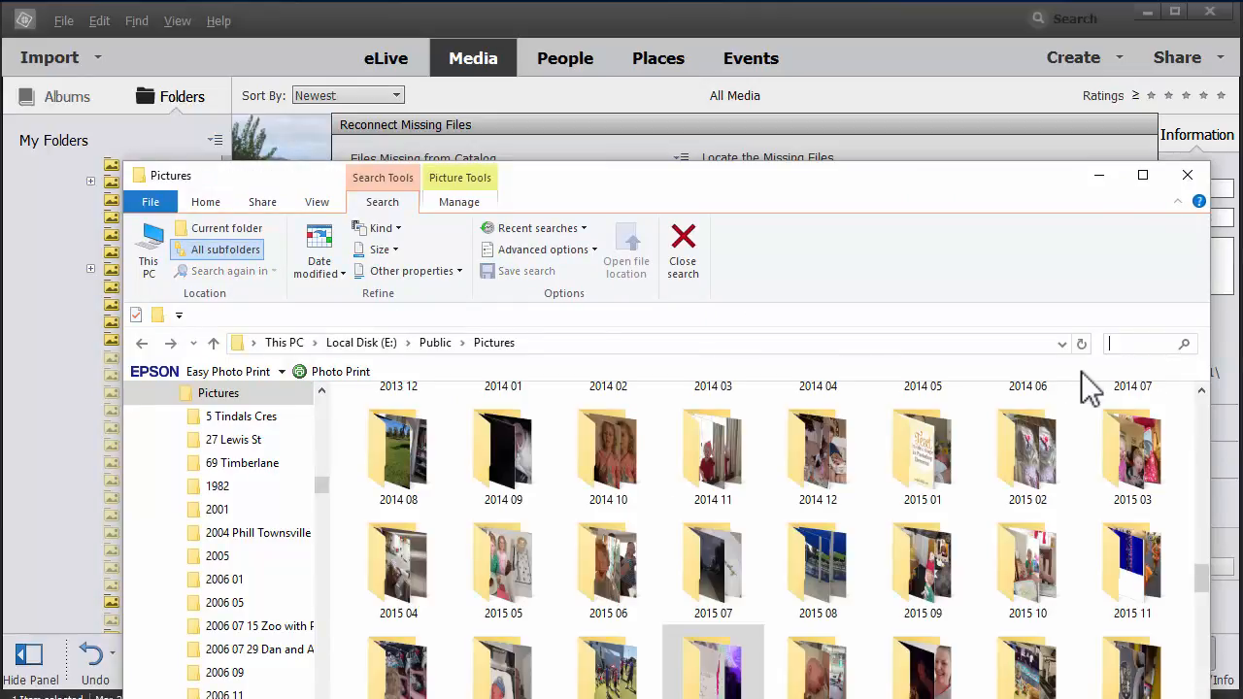
{"action": "type", "text": "date"}
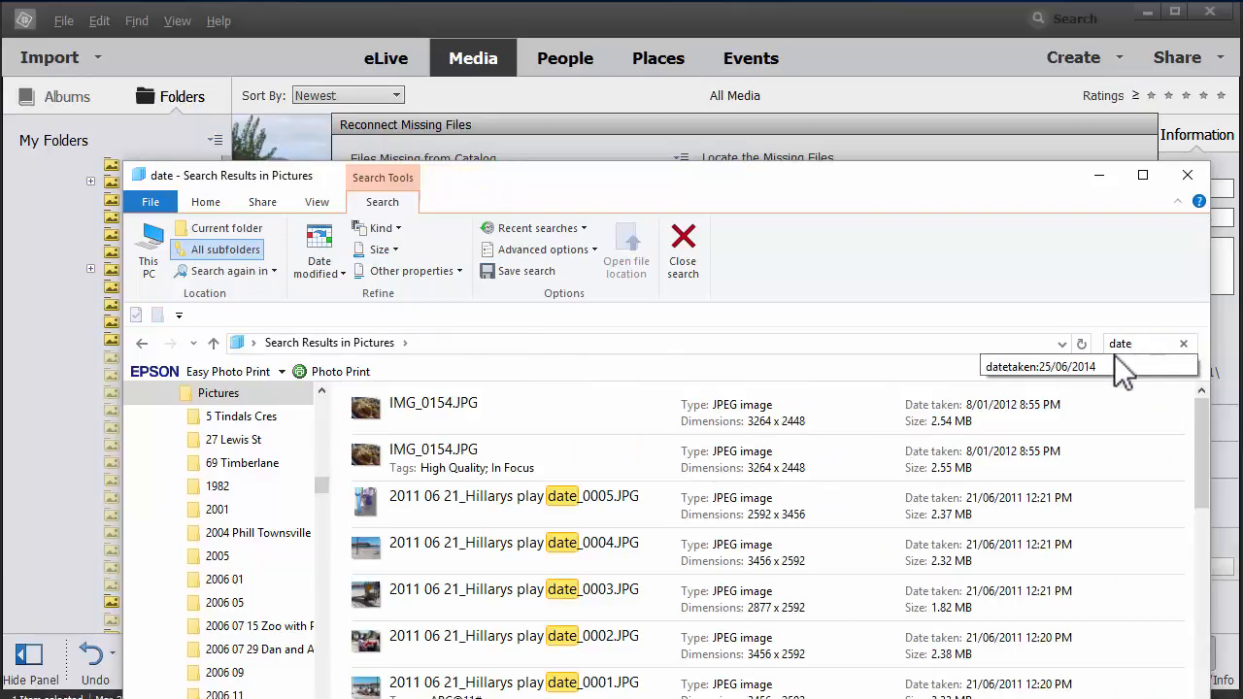
{"action": "left_click", "coordinate": [1116, 359]}
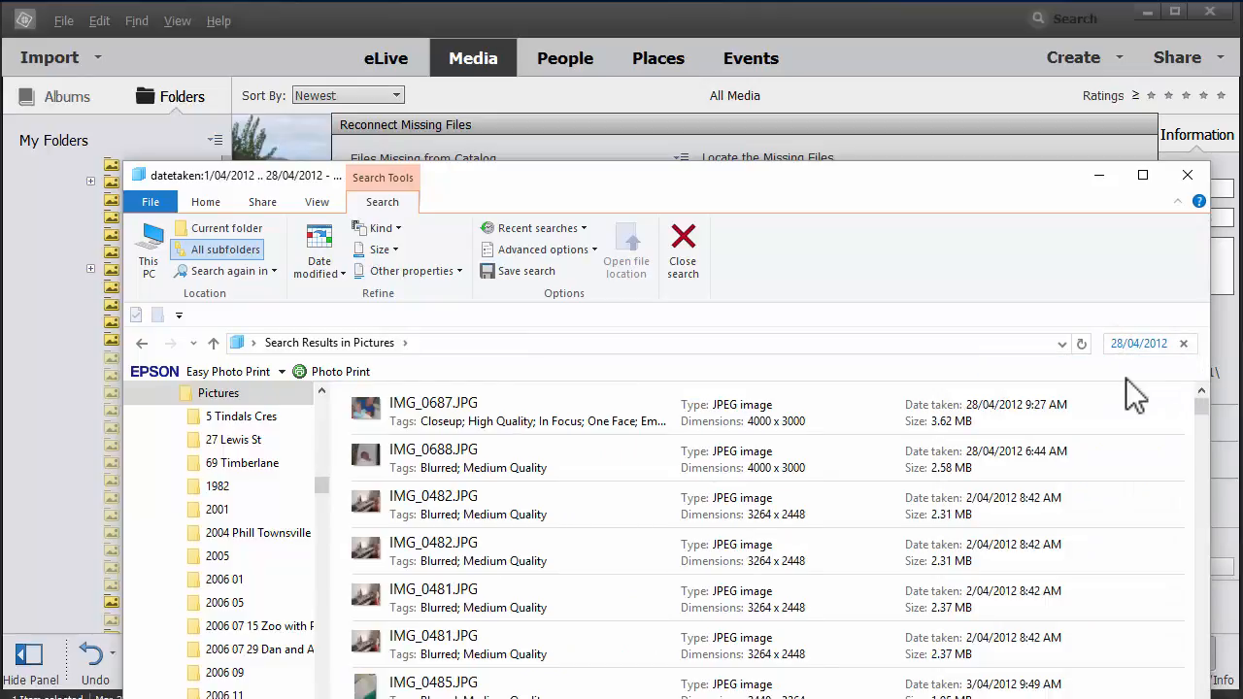
{"action": "left_click", "coordinate": [329, 194]}
{"action": "left_click", "coordinate": [355, 230]}
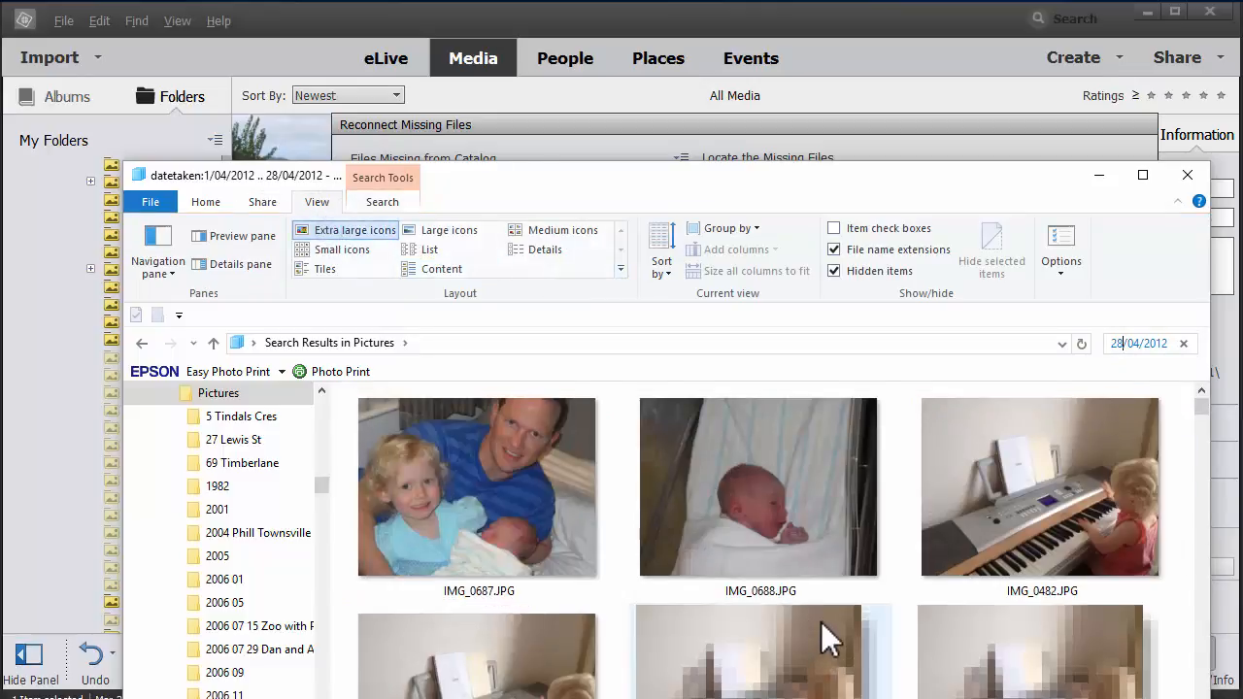
{"action": "scroll", "coordinate": [822, 625], "scroll_direction": "down", "scroll_amount": 3}
{"action": "scroll", "coordinate": [822, 625], "scroll_direction": "down", "scroll_amount": 5}
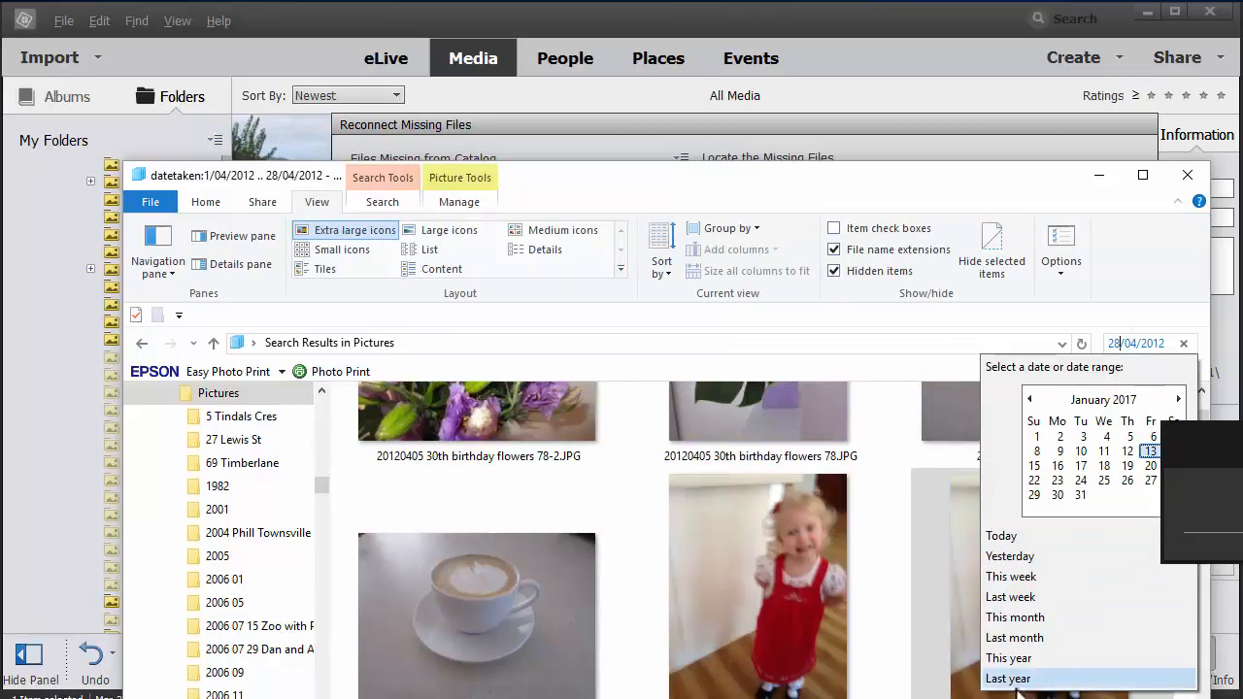
Step: Extend the date-taken search to 29/04/2012 and open the file location of the matching photo UFGI8936.jpg
{"action": "key", "text": "BackSpace"}
{"action": "type", "text": "9"}
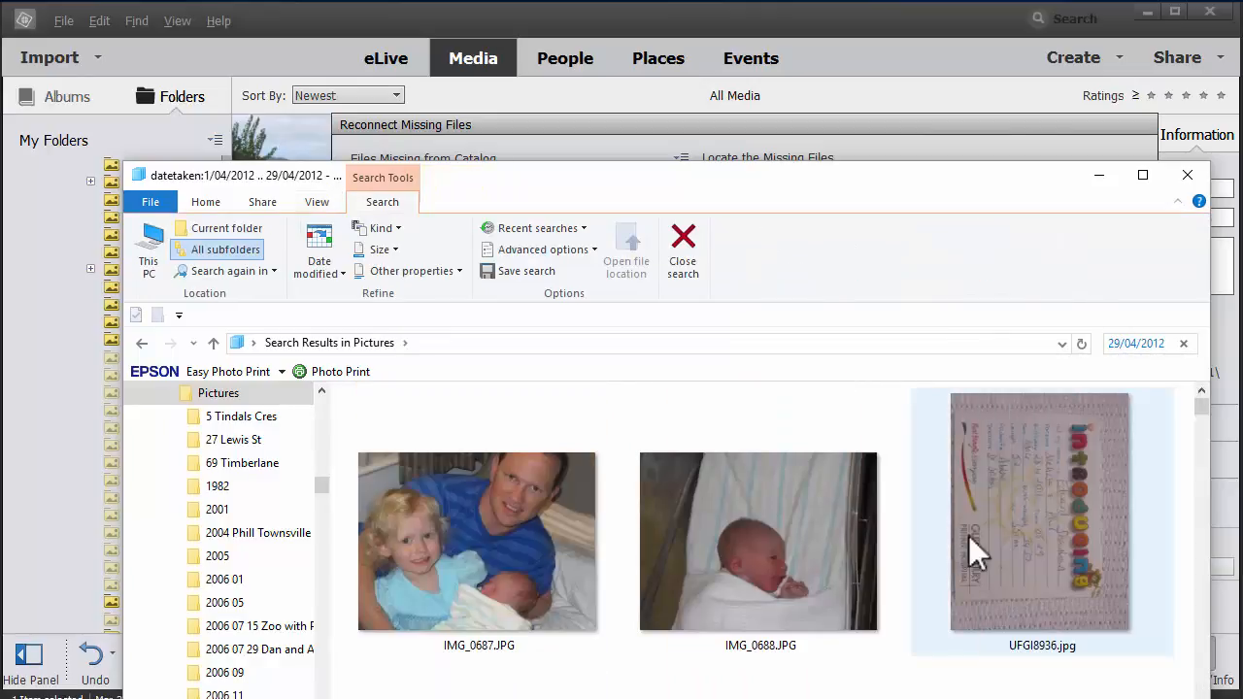
{"action": "left_click", "coordinate": [1010, 573]}
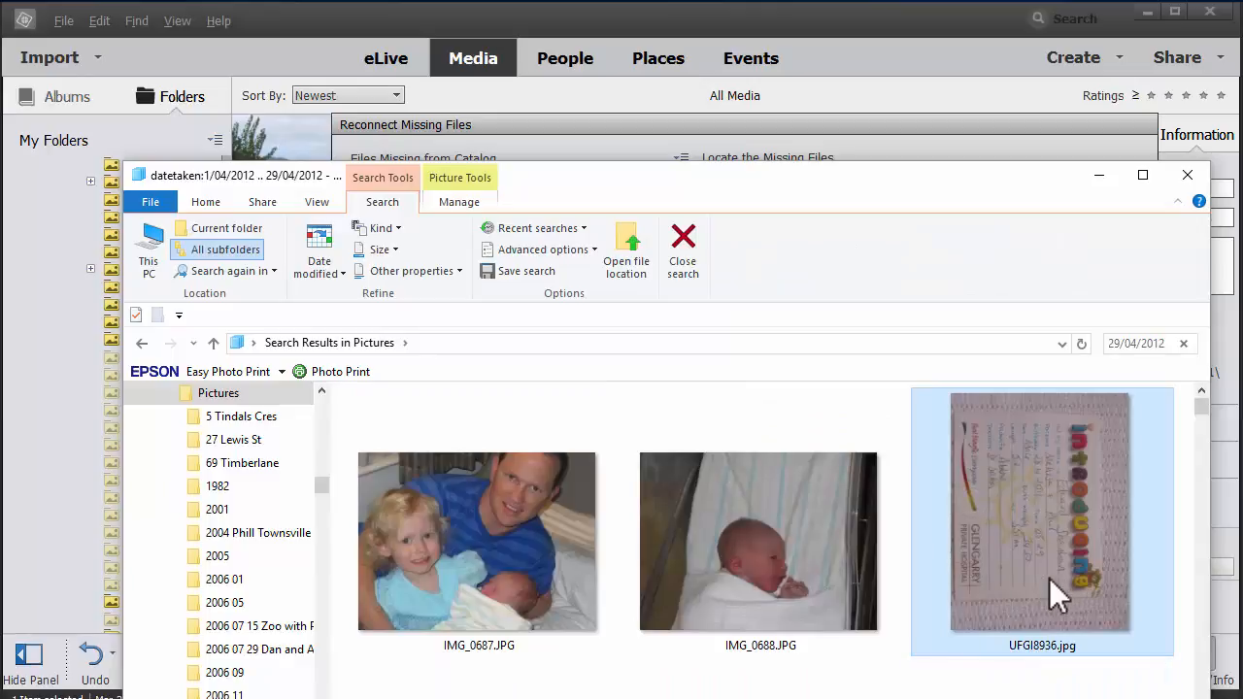
{"action": "left_click", "coordinate": [1037, 645]}
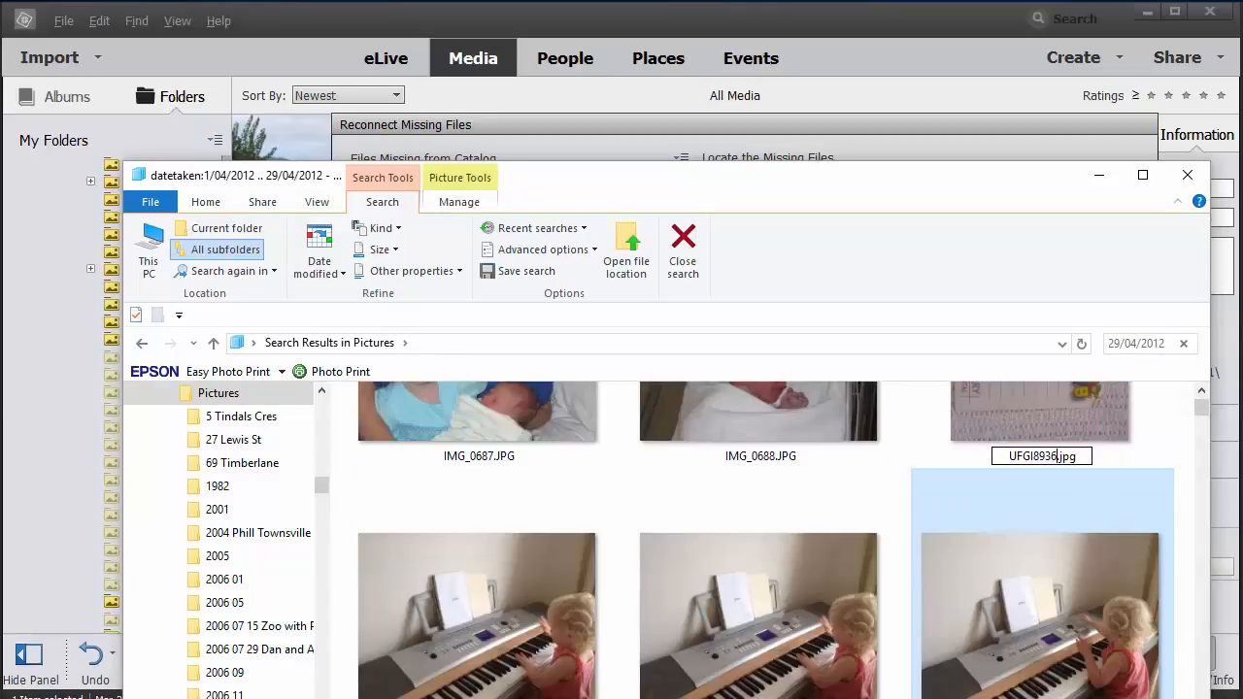
{"action": "scroll", "coordinate": [933, 441], "scroll_direction": "up", "scroll_amount": 2}
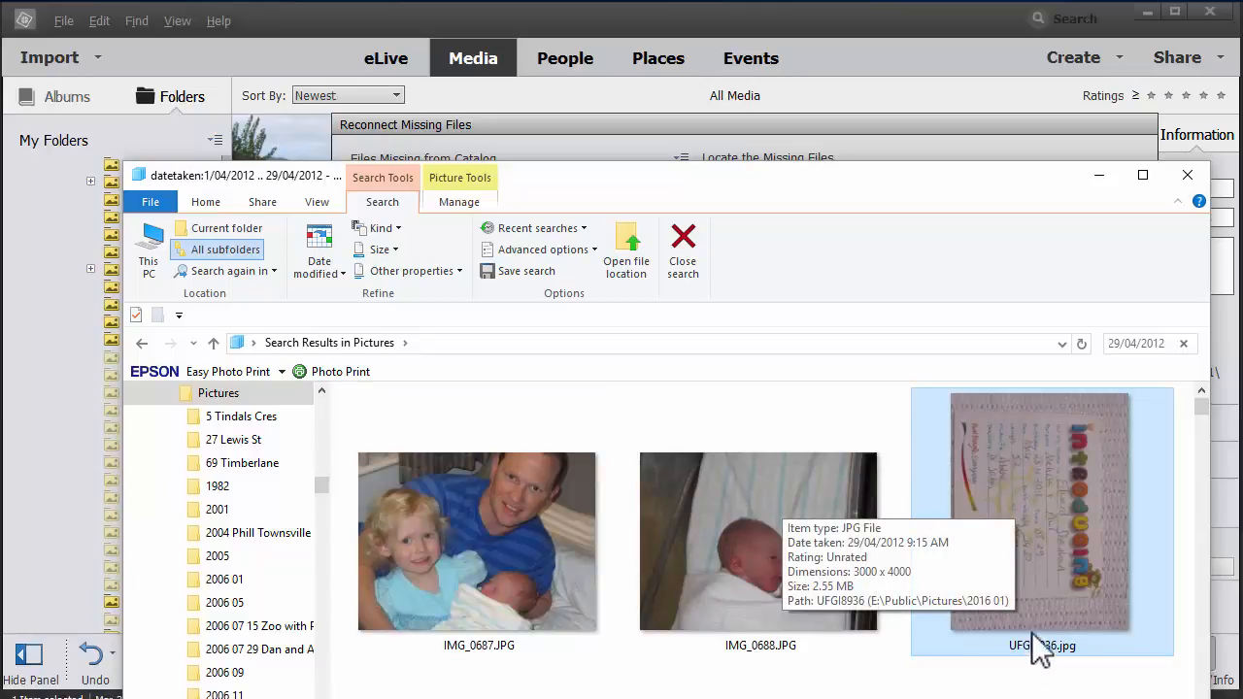
{"action": "left_click", "coordinate": [625, 259]}
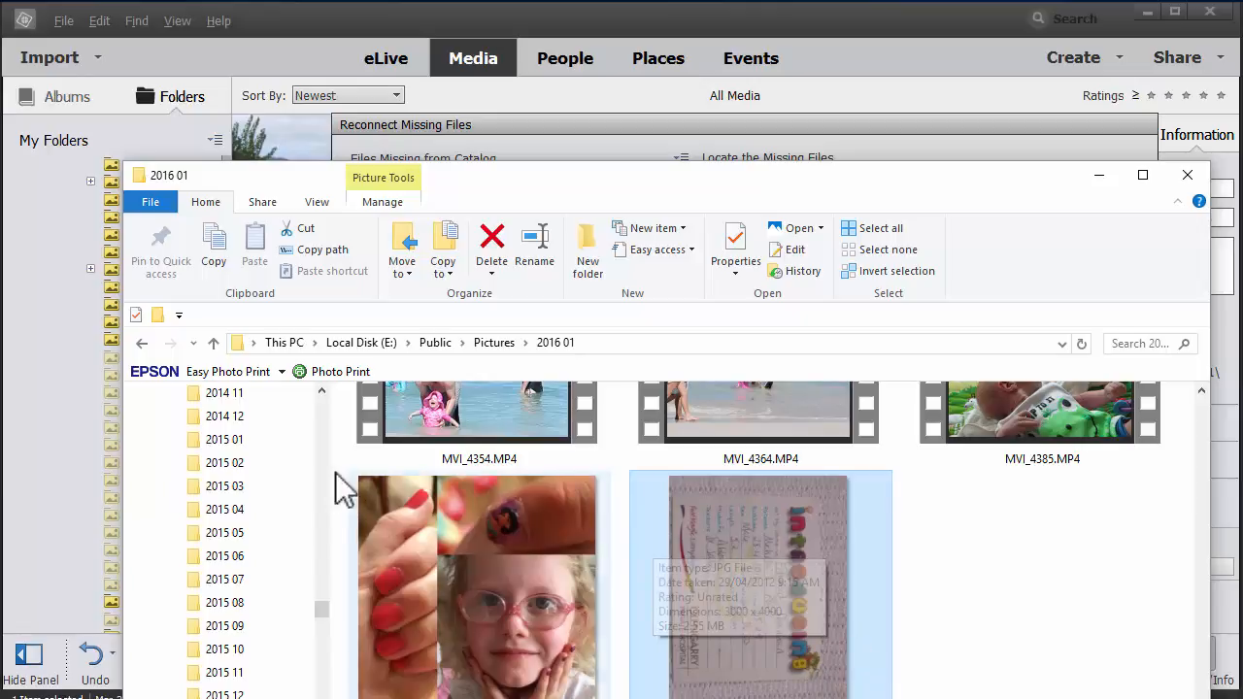
Step: Move the photo UFGI8936.jpg from the 2016 01 folder into the 2012 04 folder in Pictures
{"action": "scroll", "coordinate": [324, 478], "scroll_direction": "up", "scroll_amount": 5}
{"action": "scroll", "coordinate": [329, 468], "scroll_direction": "up", "scroll_amount": 9}
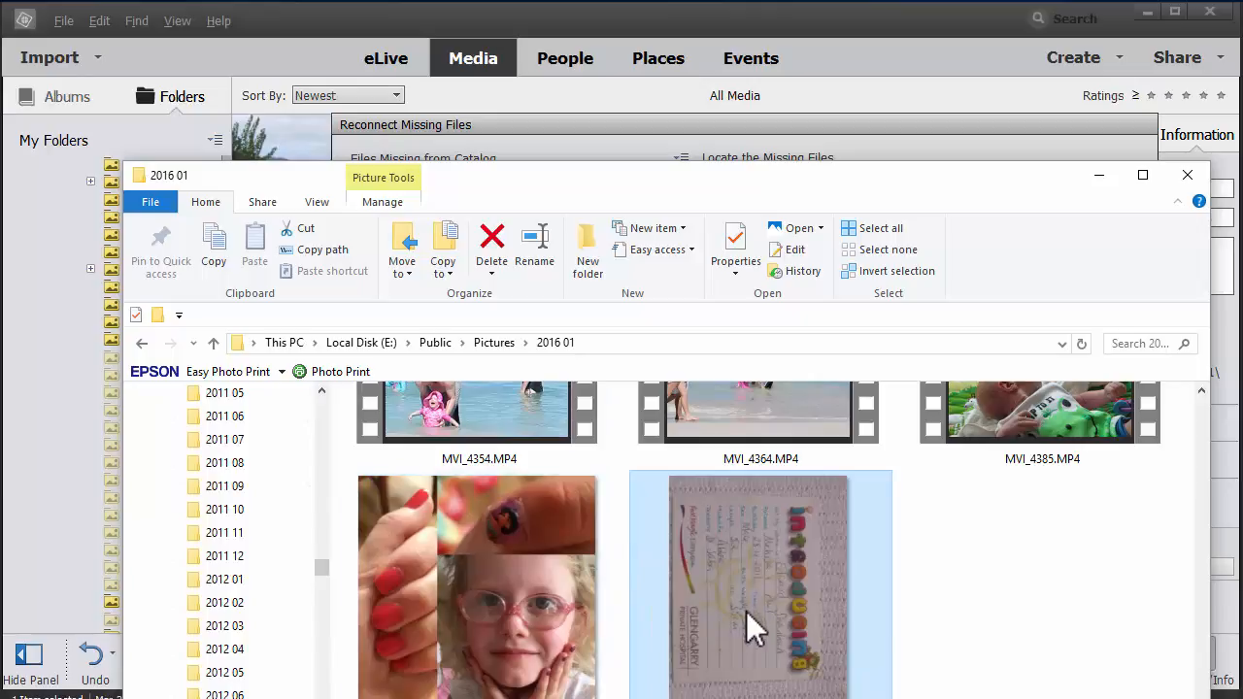
{"action": "left_click_drag", "start_coordinate": [748, 614], "coordinate": [255, 655]}
Step: Return to the Reconnect Missing Files dialog and reconnect the missing IMG_9450.JPG to UFGI8936.jpg in the 2012 04 folder, dismissing the notices
{"action": "left_click", "coordinate": [538, 139]}
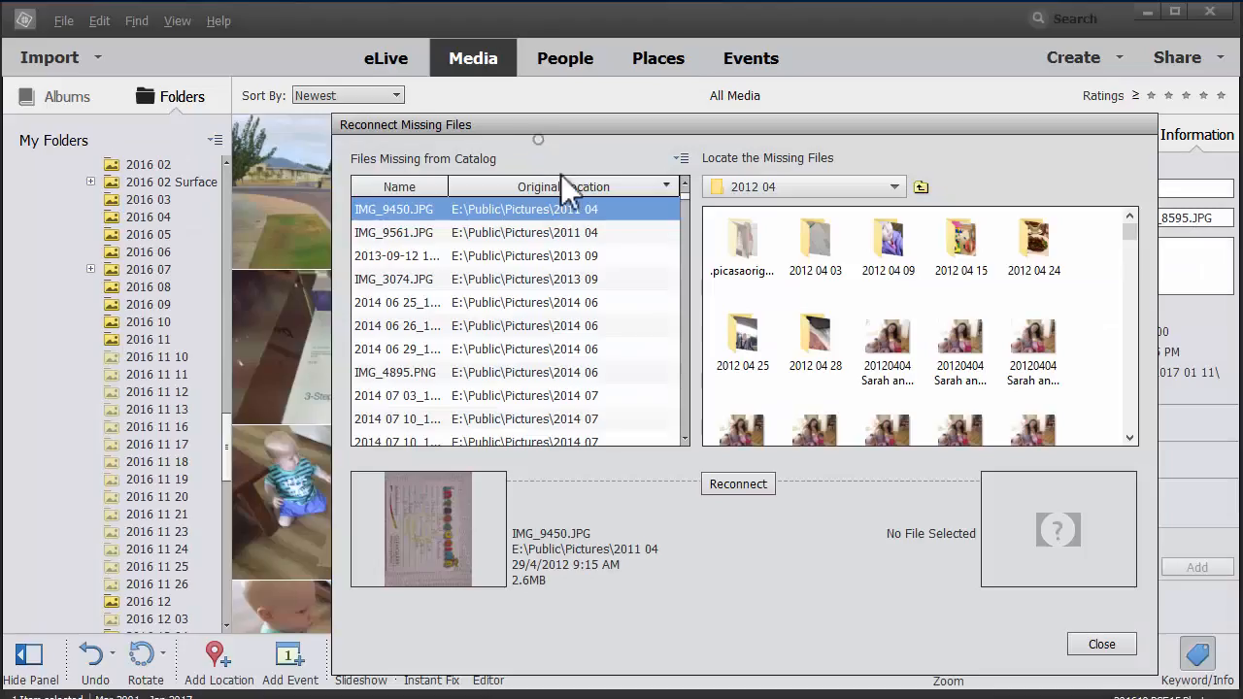
{"action": "left_click", "coordinate": [920, 187]}
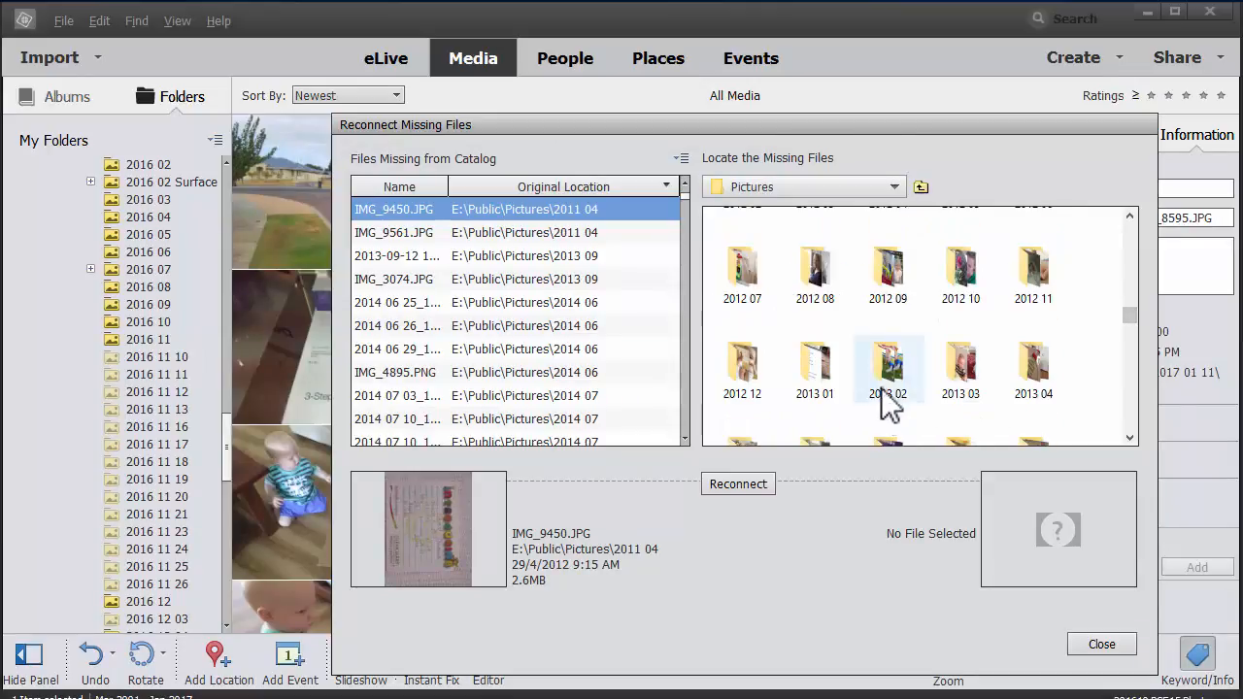
{"action": "left_click", "coordinate": [887, 439]}
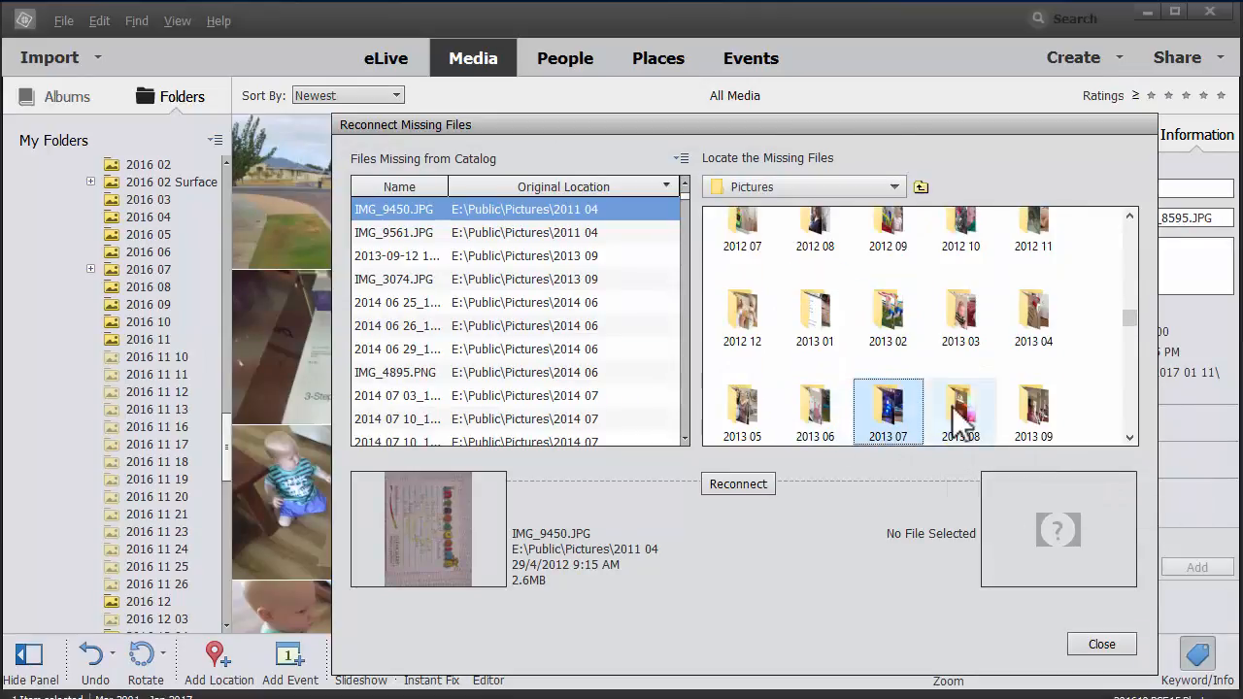
{"action": "key", "text": "Down"}
{"action": "key", "text": "Down"}
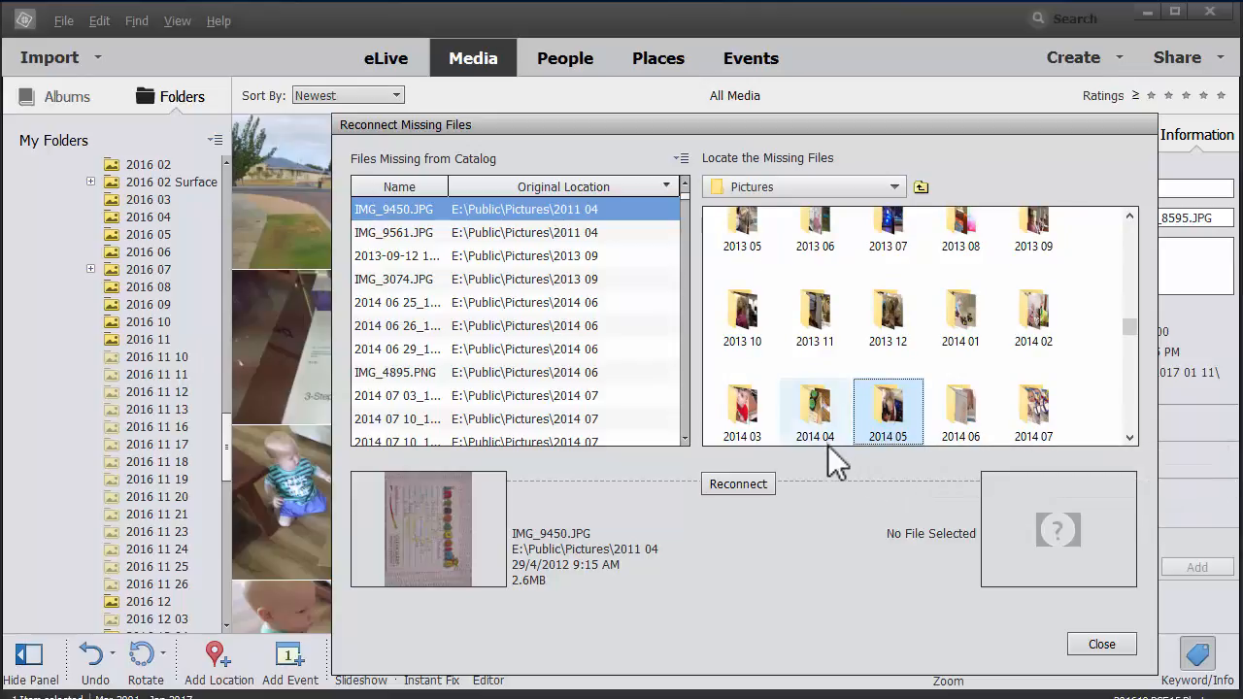
{"action": "double_click", "coordinate": [893, 249]}
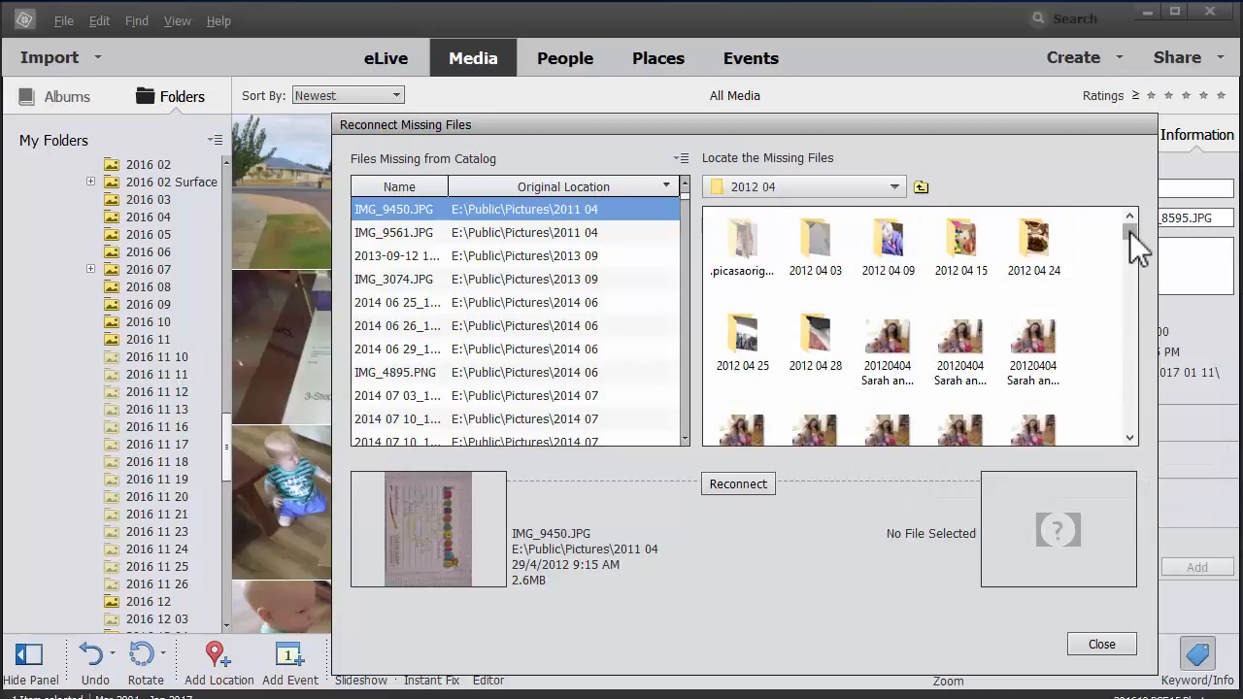
{"action": "left_click_drag", "start_coordinate": [1130, 231], "coordinate": [1129, 422]}
{"action": "left_click", "coordinate": [888, 413]}
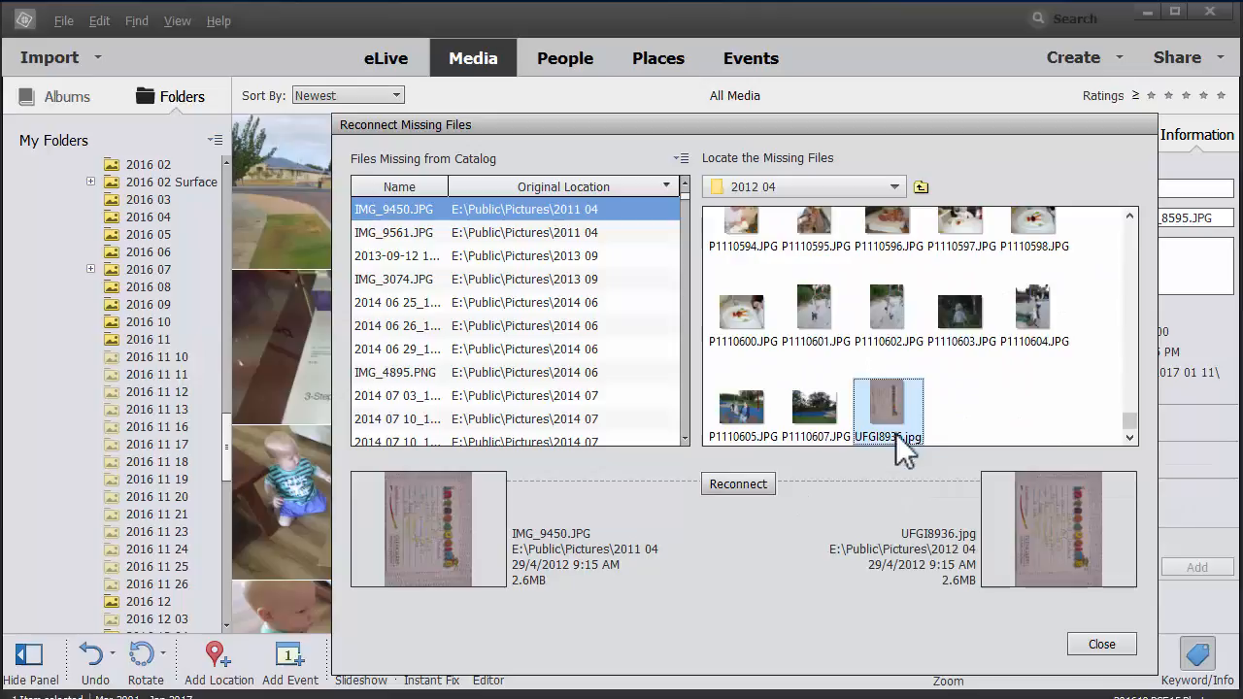
{"action": "left_click", "coordinate": [739, 484]}
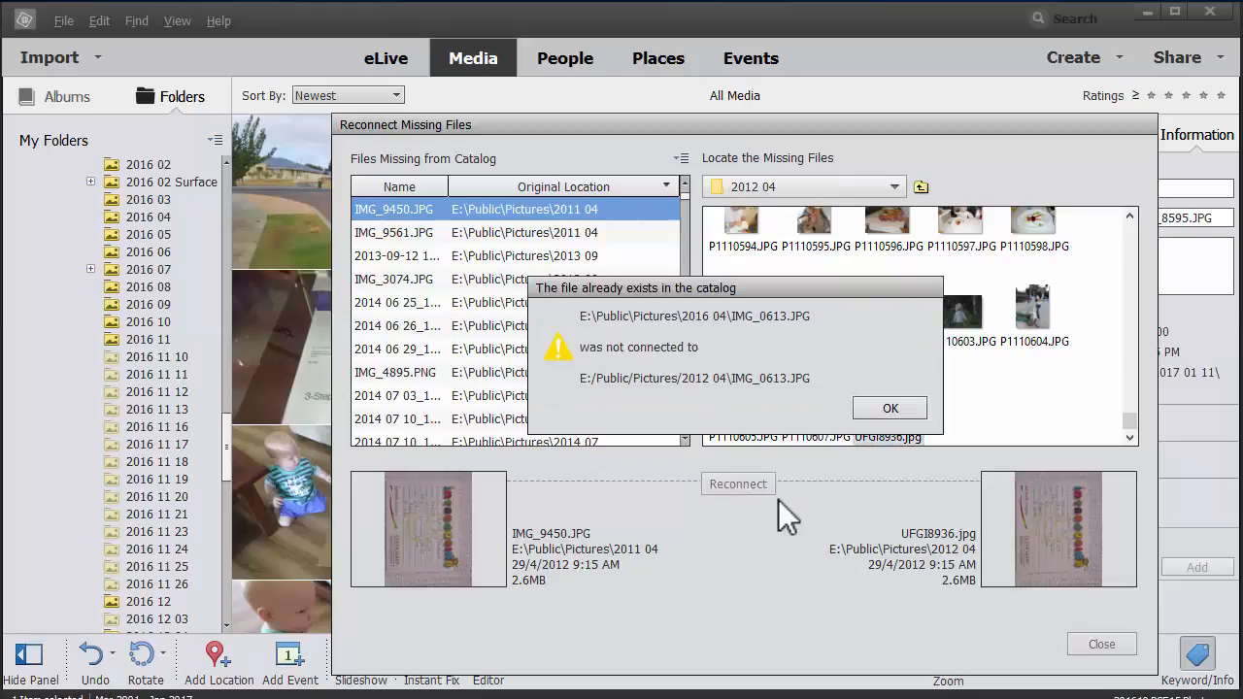
{"action": "left_click", "coordinate": [891, 408]}
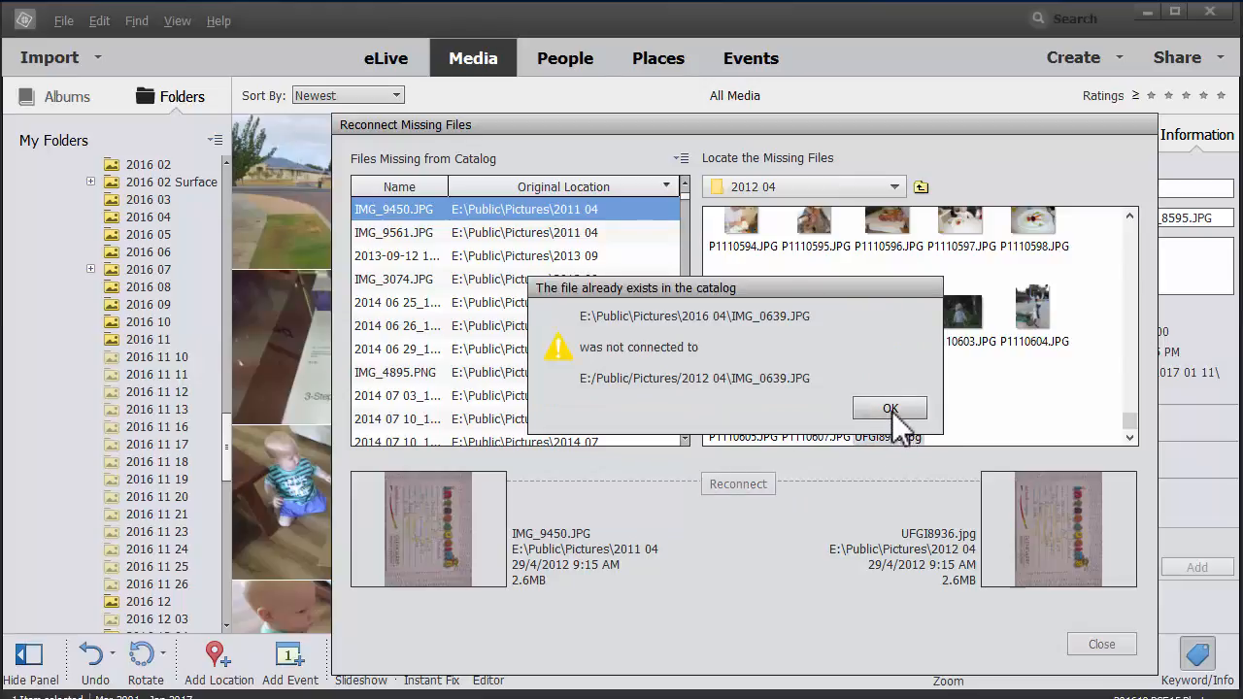
{"action": "left_click", "coordinate": [890, 408]}
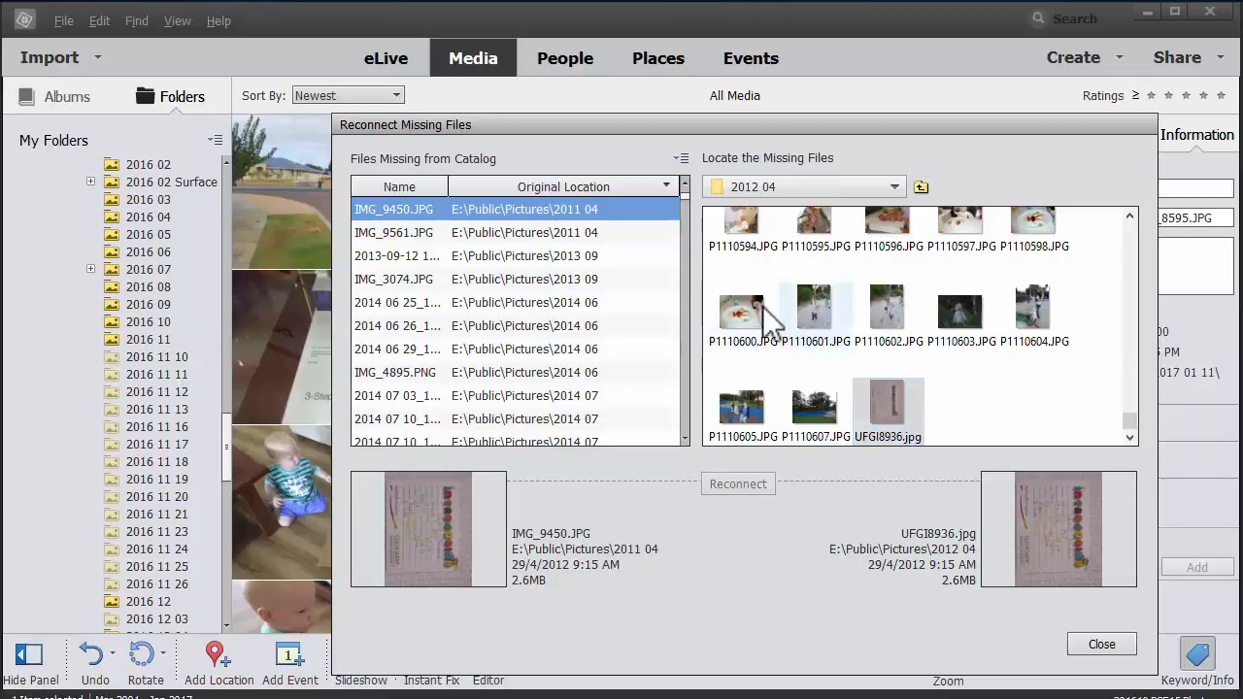
Step: Select the missing IMG_9561.JPG and open the 2011 04 folder in Pictures to look for its match
{"action": "left_click", "coordinate": [607, 232]}
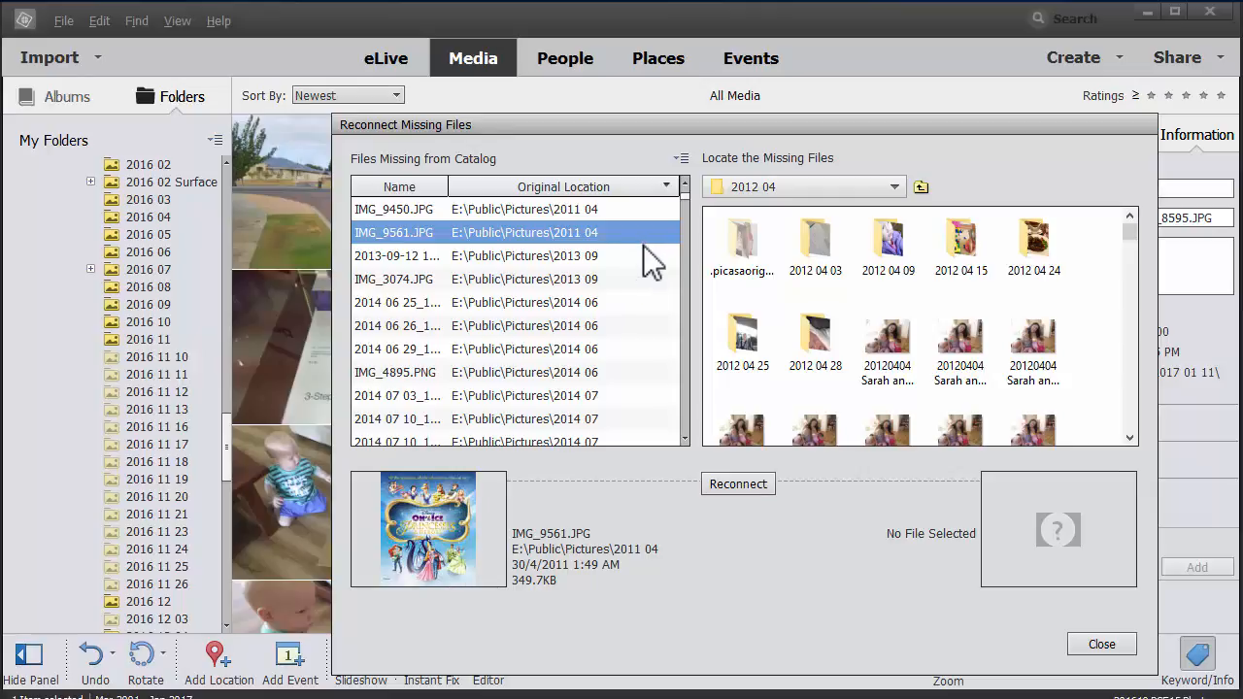
{"action": "left_click", "coordinate": [610, 209]}
{"action": "key", "text": "Down"}
{"action": "key", "text": "Down"}
{"action": "key", "text": "Down"}
{"action": "key", "text": "Down"}
{"action": "key", "text": "Down"}
{"action": "key", "text": "Down"}
{"action": "key", "text": "Down"}
{"action": "key", "text": "Down"}
{"action": "key", "text": "Down"}
{"action": "key", "text": "Down"}
{"action": "key", "text": "Down"}
{"action": "key", "text": "Down"}
{"action": "key", "text": "Down"}
{"action": "key", "text": "Down"}
{"action": "key", "text": "Down"}
{"action": "key", "text": "Down"}
{"action": "key", "text": "Down"}
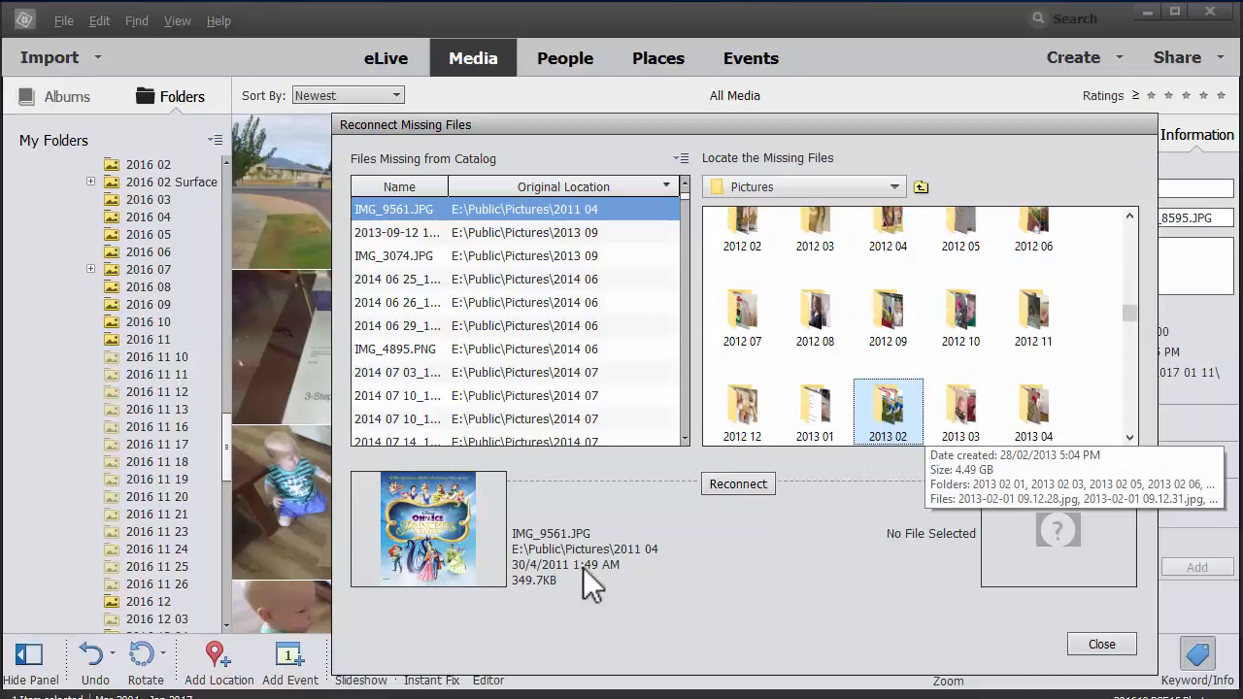
{"action": "left_click", "coordinate": [817, 416]}
{"action": "key", "text": "Up"}
{"action": "key", "text": "Up"}
{"action": "key", "text": "Up"}
{"action": "key", "text": "Up"}
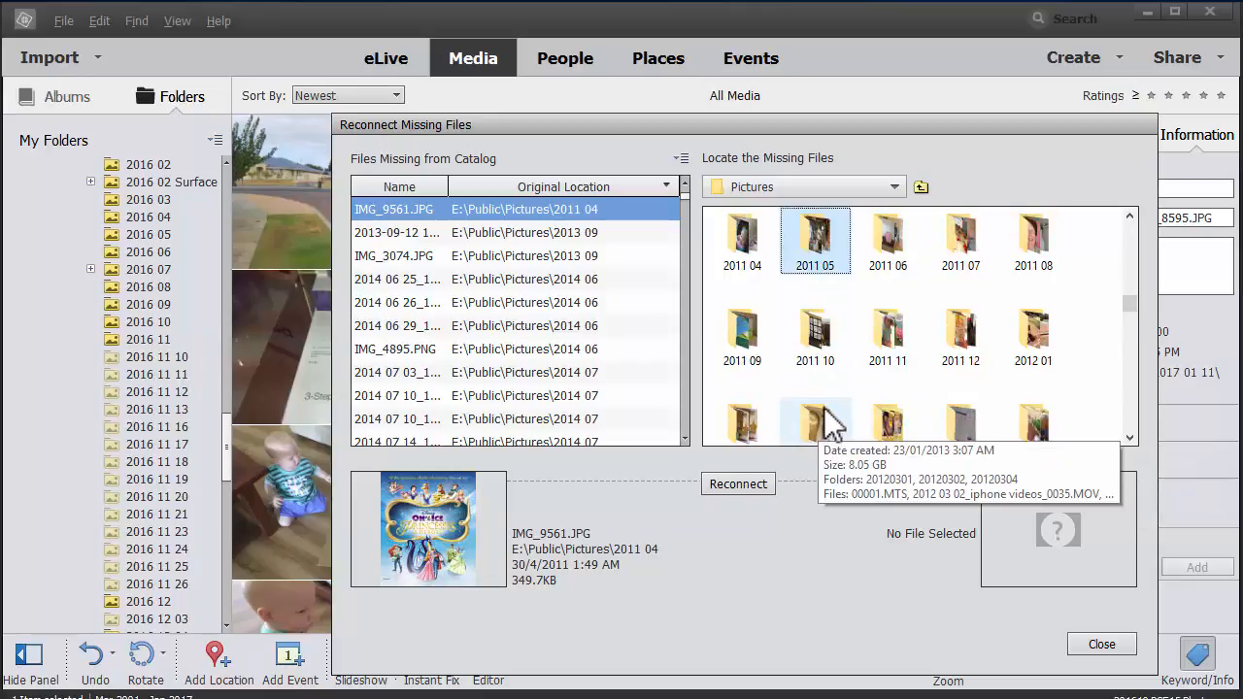
{"action": "double_click", "coordinate": [754, 261]}
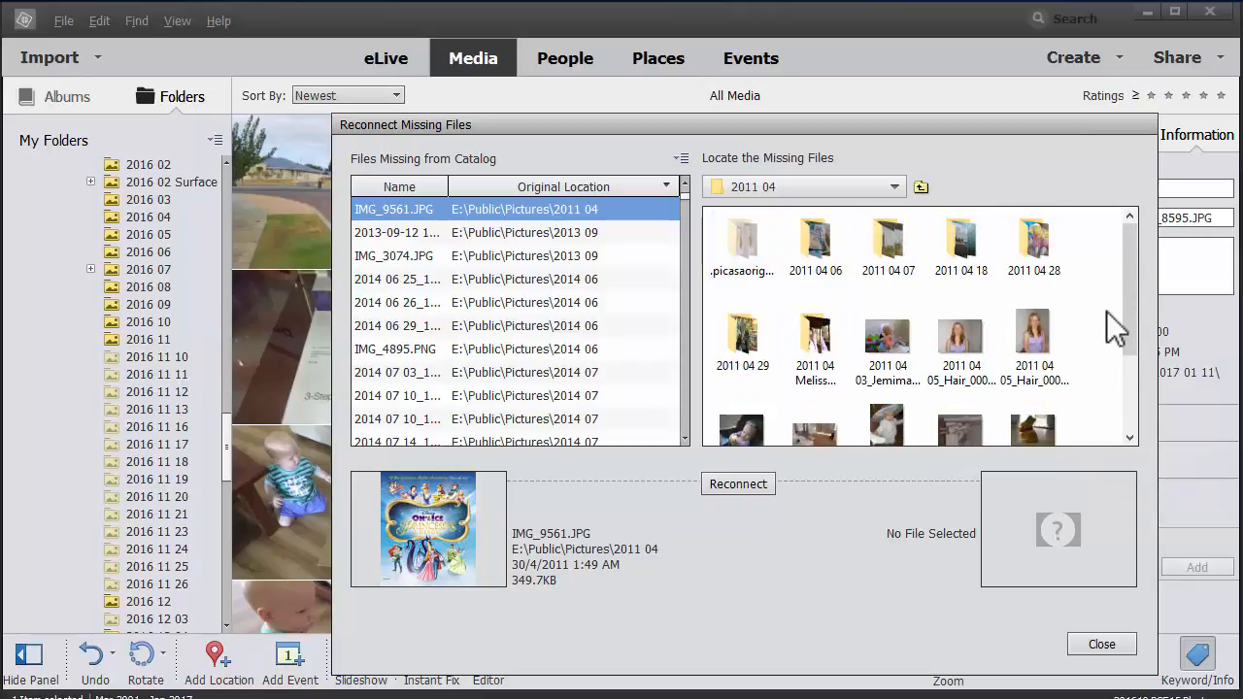
{"action": "left_click_drag", "start_coordinate": [1132, 330], "coordinate": [1123, 244]}
Step: Switch to File Explorer and search the 2016 01 folder for img_9561, keeping the missing file's details in view
{"action": "key", "text": "alt+Tab"}
{"action": "left_click_drag", "start_coordinate": [784, 180], "coordinate": [716, 698]}
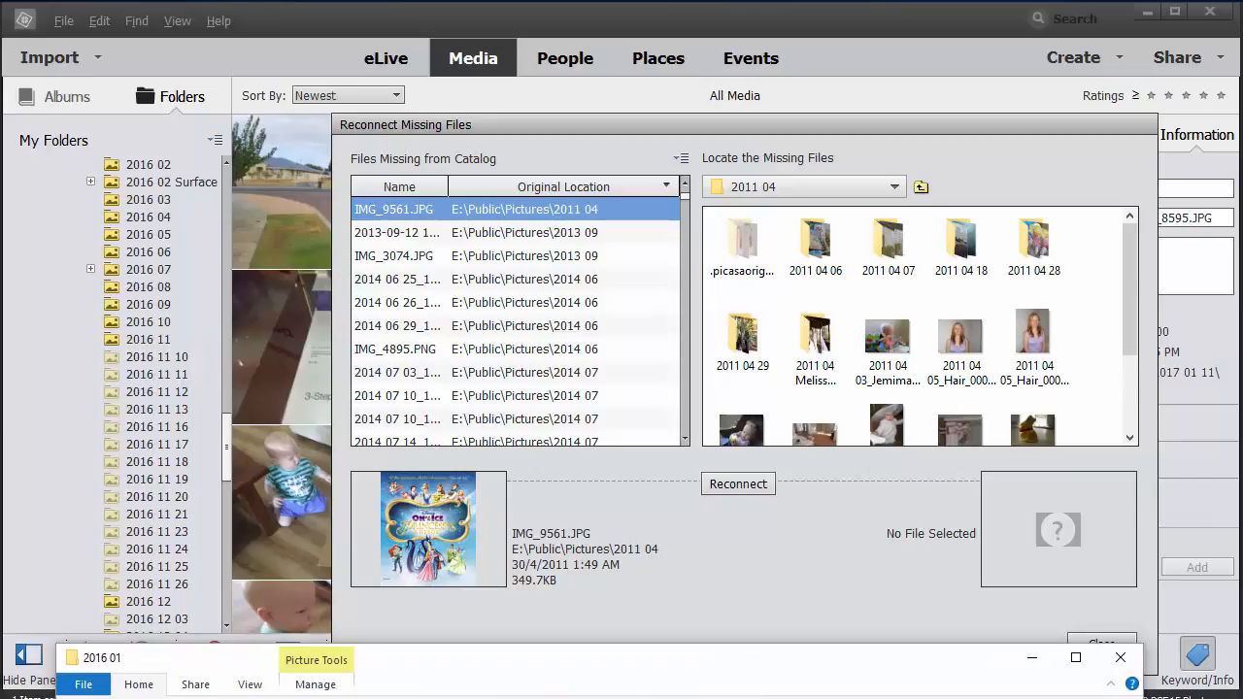
{"action": "left_click", "coordinate": [1049, 698]}
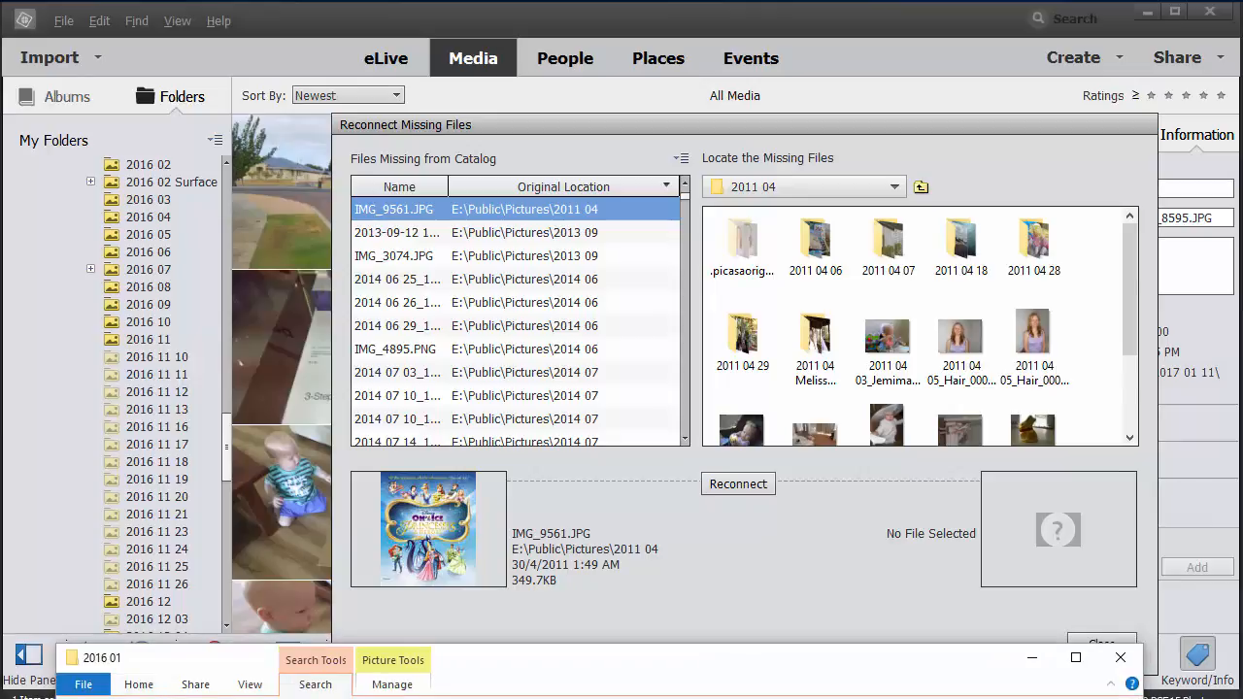
{"action": "type", "text": "img"}
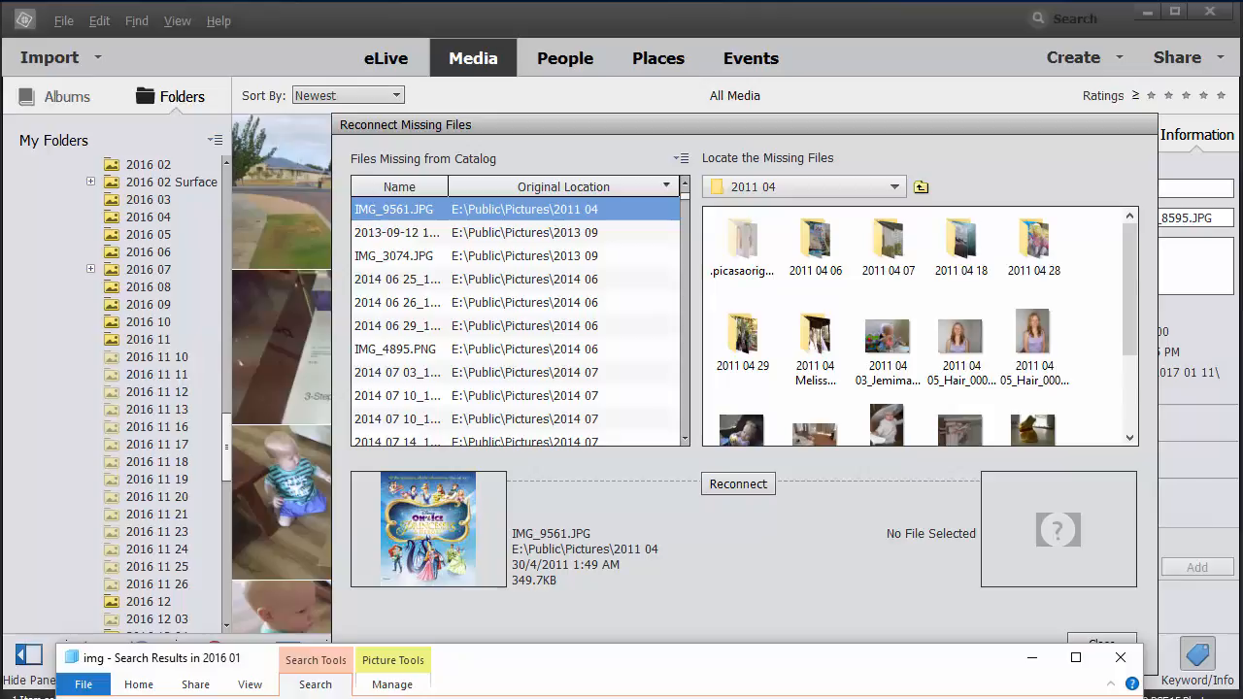
{"action": "type", "text": "_"}
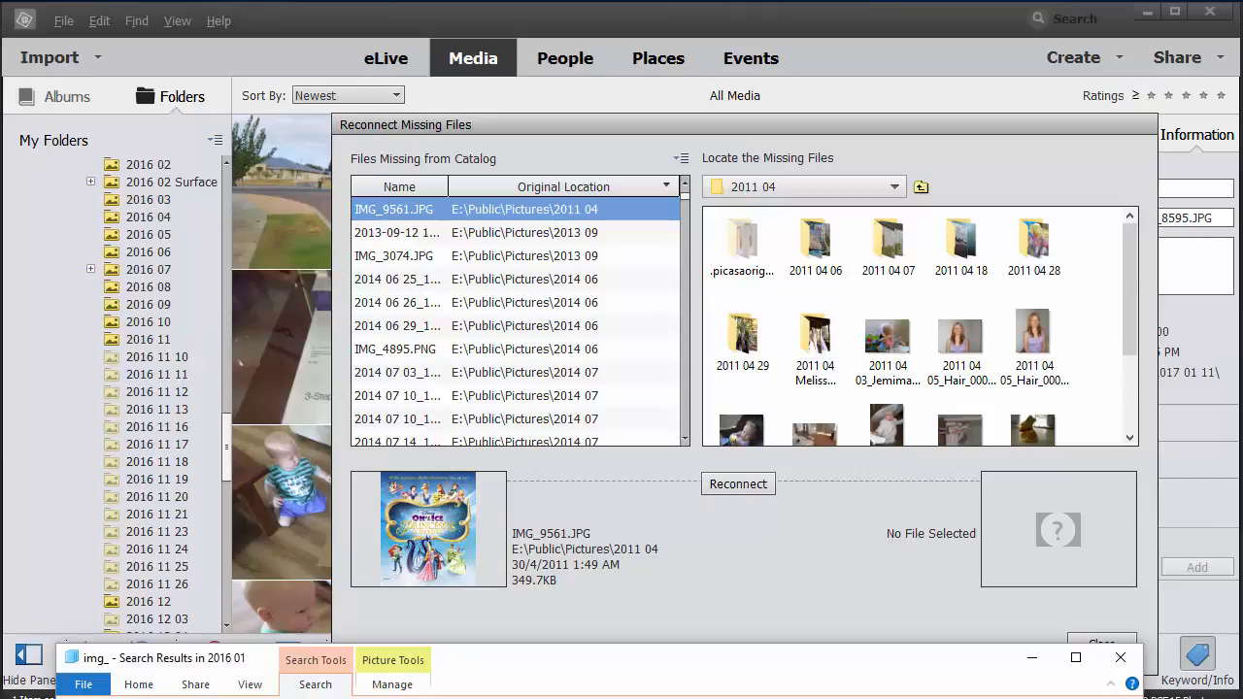
{"action": "type", "text": "9561"}
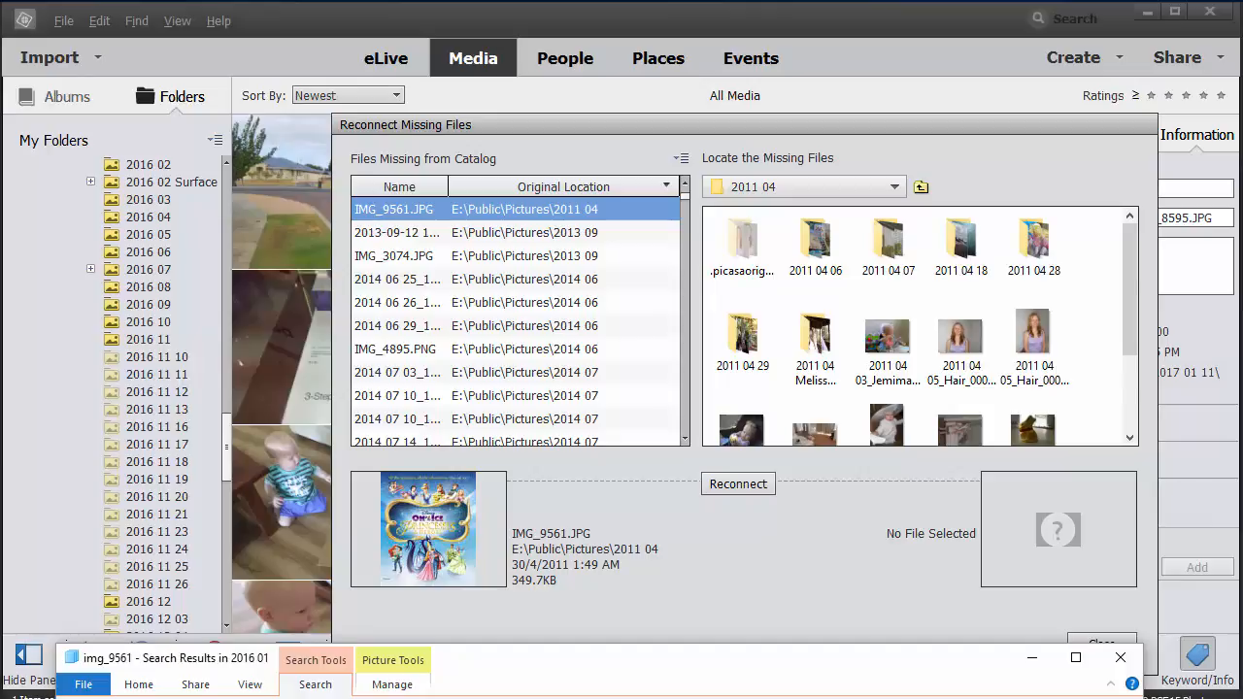
{"action": "key", "text": "Escape"}
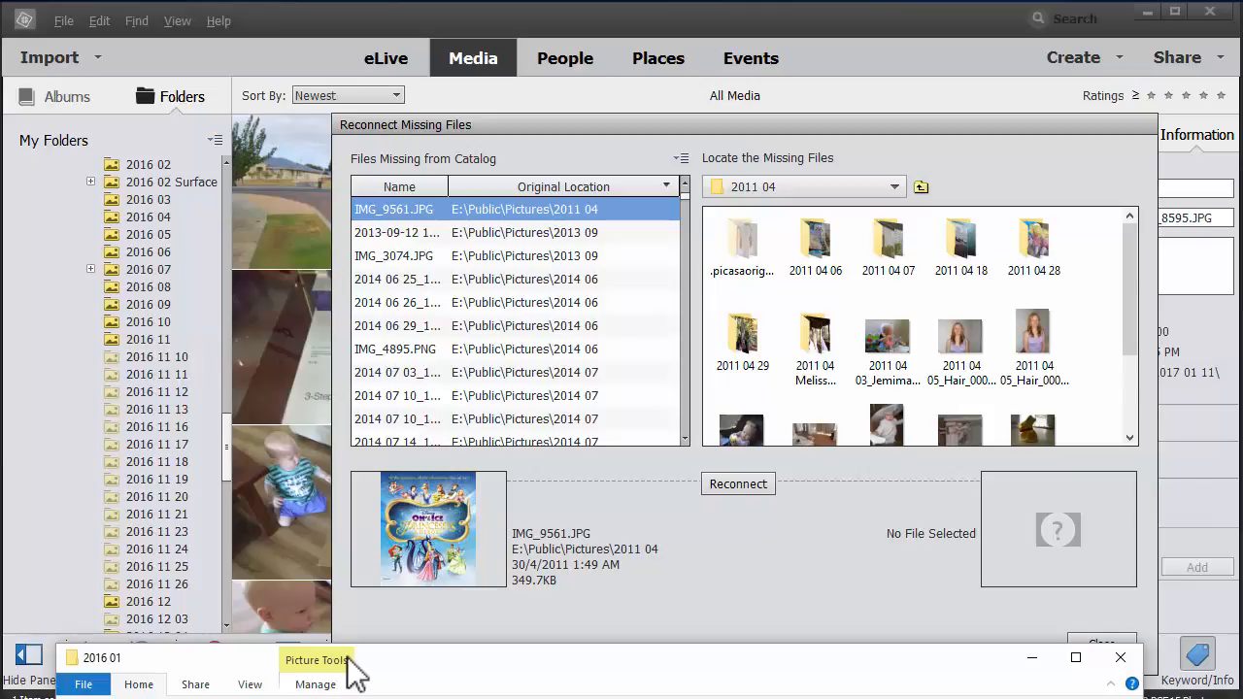
Step: Try to reconnect the missing IMG_9561.JPG to the file of the same name in the 2011 04 folder
{"action": "left_click_drag", "start_coordinate": [398, 666], "coordinate": [631, 290]}
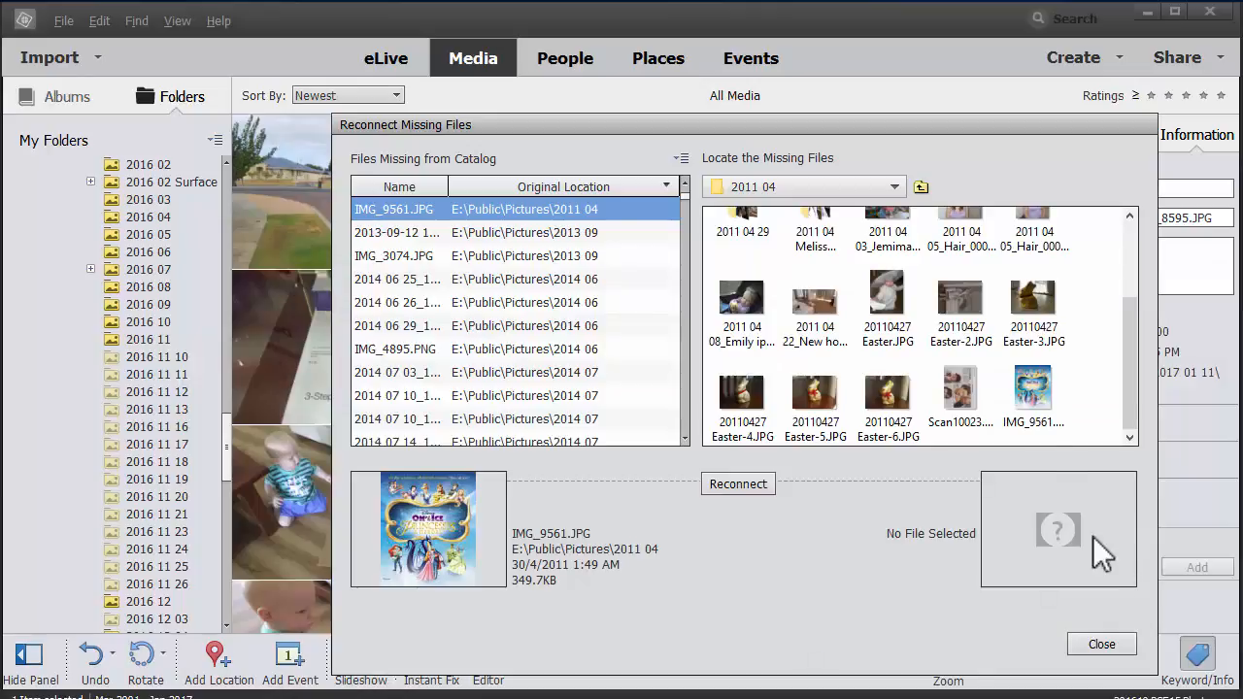
{"action": "left_click", "coordinate": [1033, 412]}
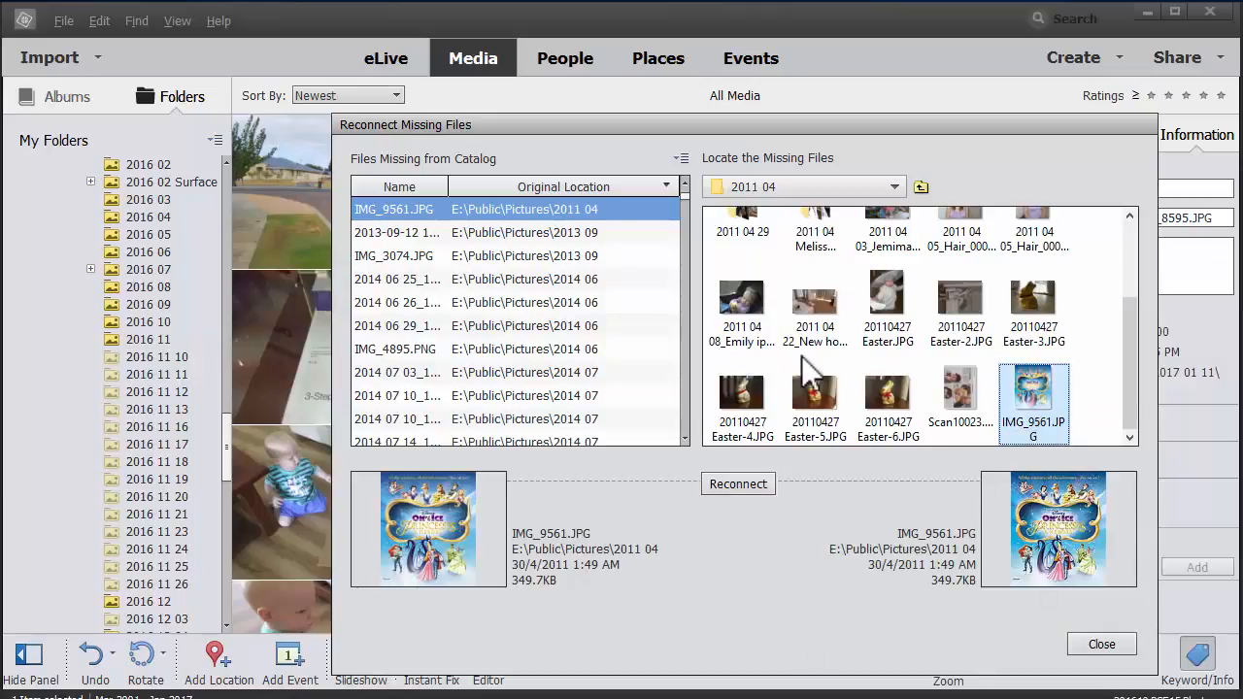
{"action": "left_click", "coordinate": [740, 485]}
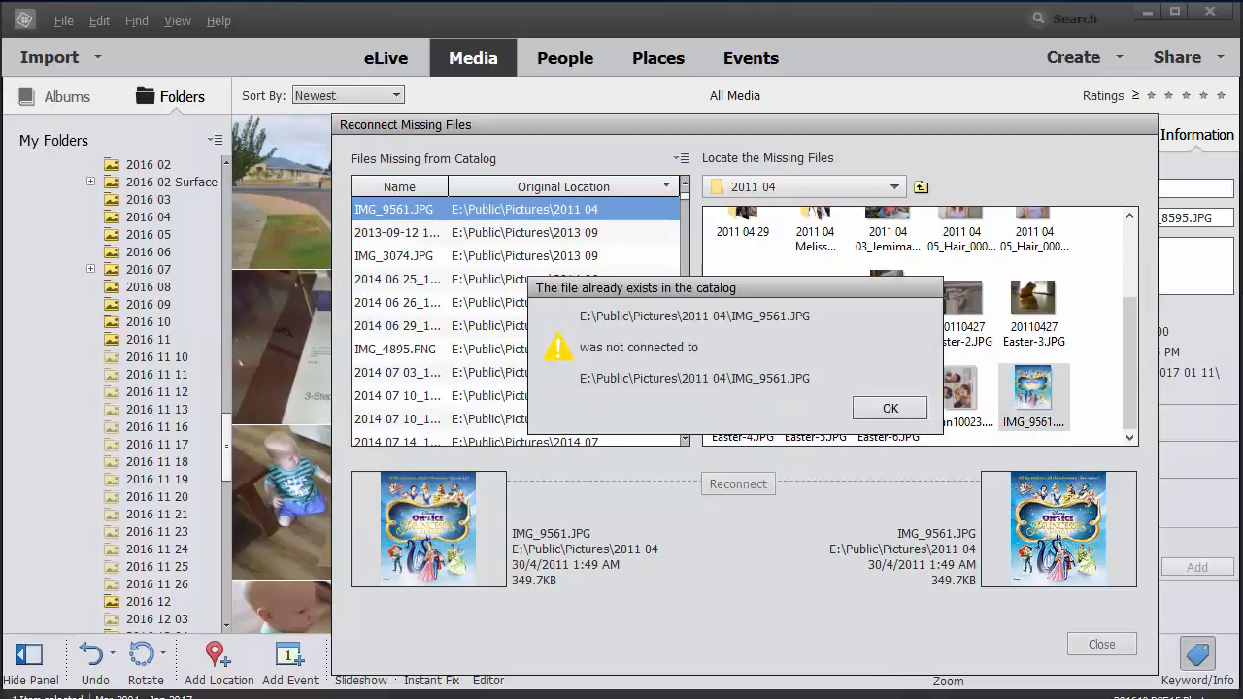
{"action": "left_click", "coordinate": [879, 415]}
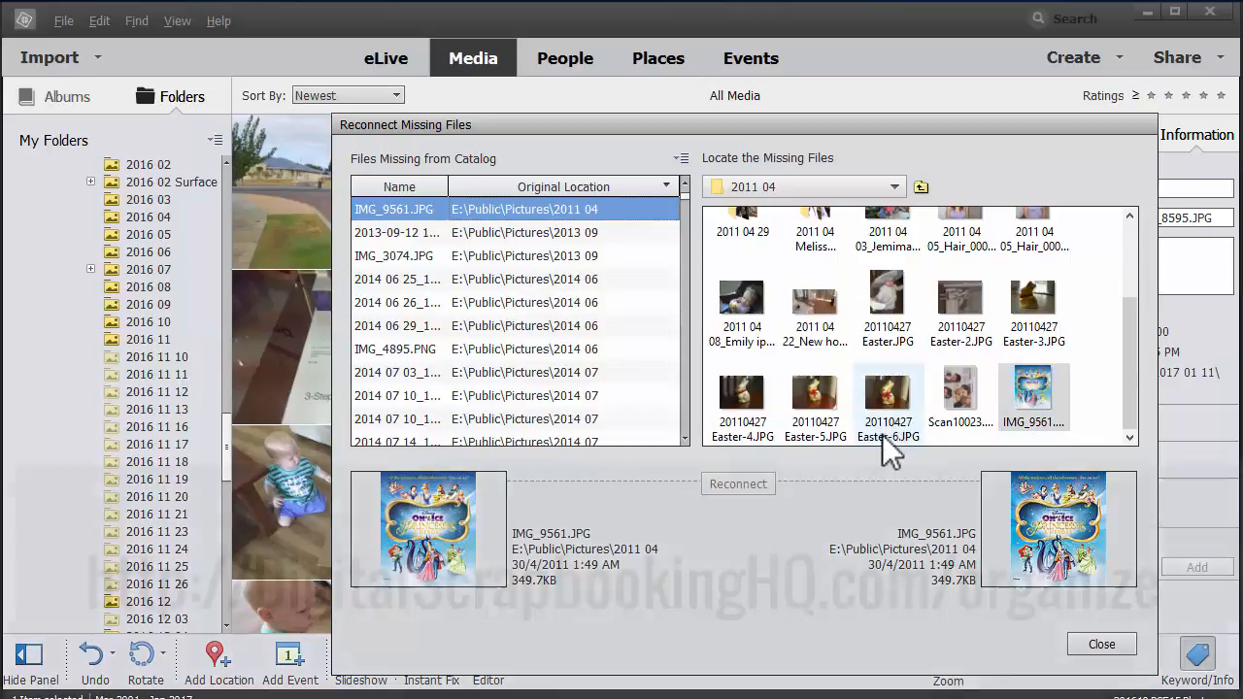